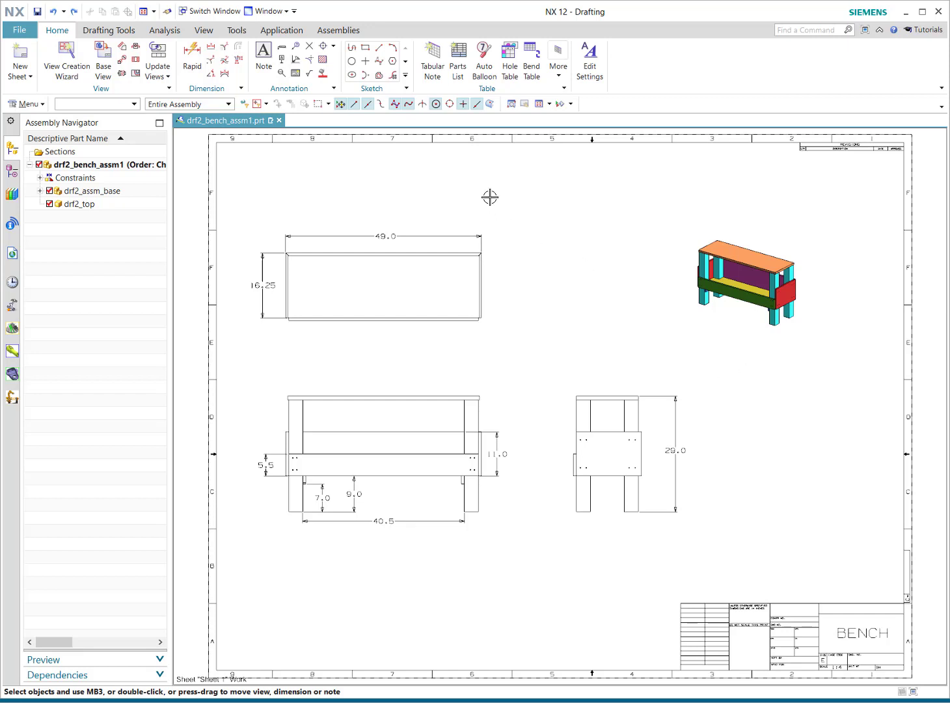
- Expand drf2_assm_base to list its six parts, and highlight drf2_top and the base subassembly in the views
left_click(40, 191)
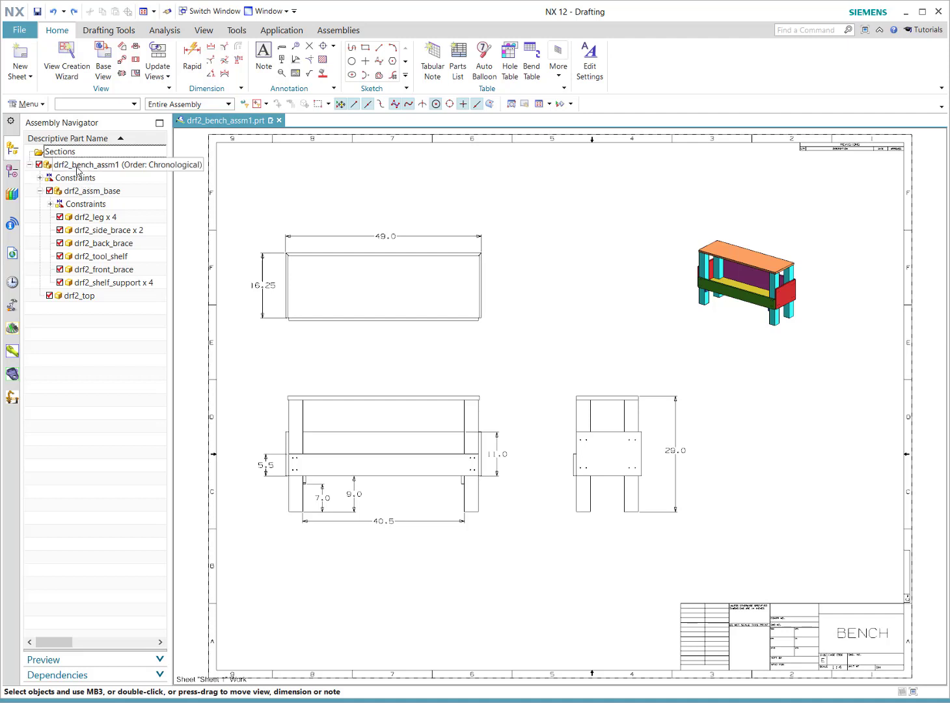
left_click(68, 295)
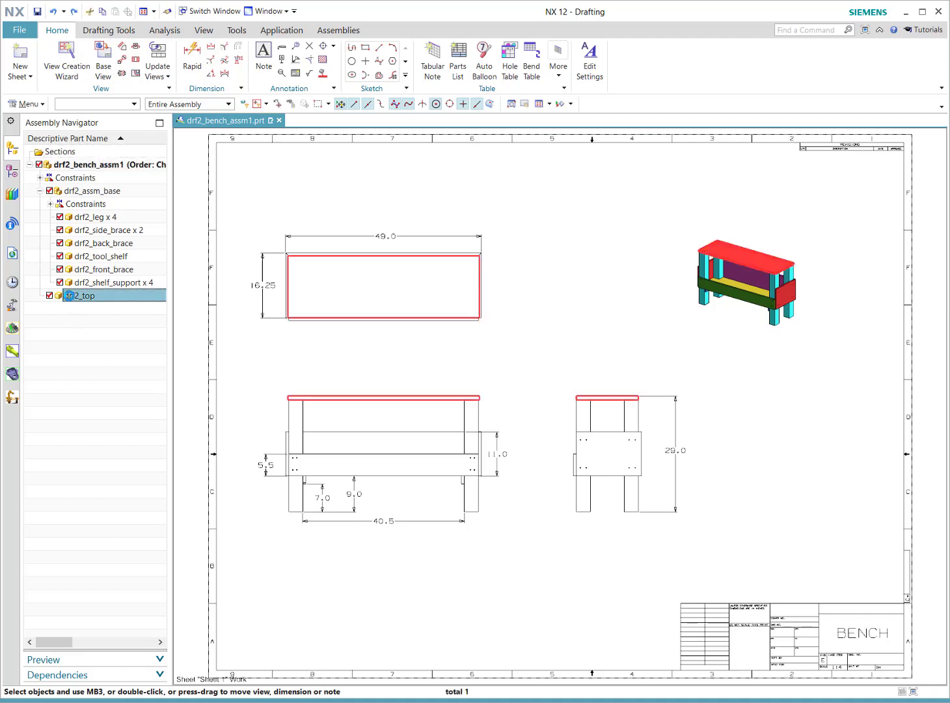
left_click(41, 191)
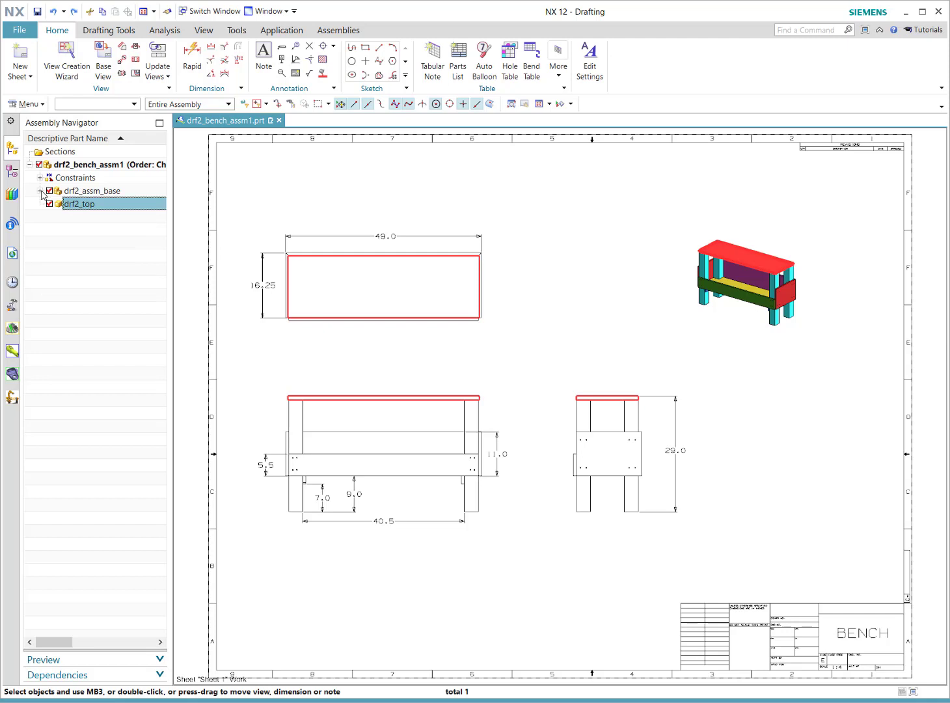
left_click(81, 191)
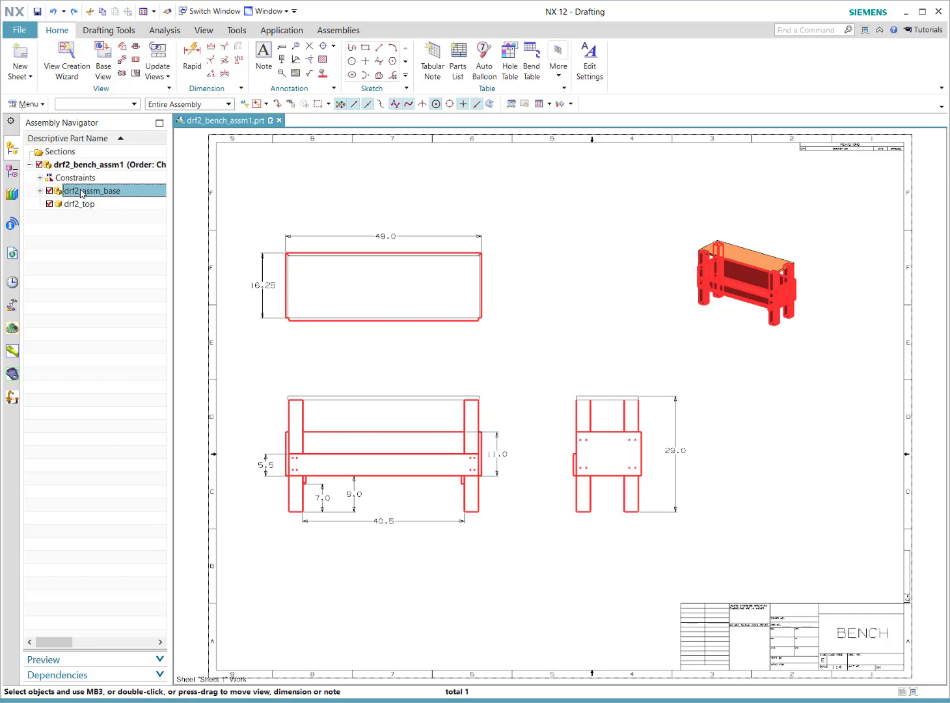
left_click(83, 207)
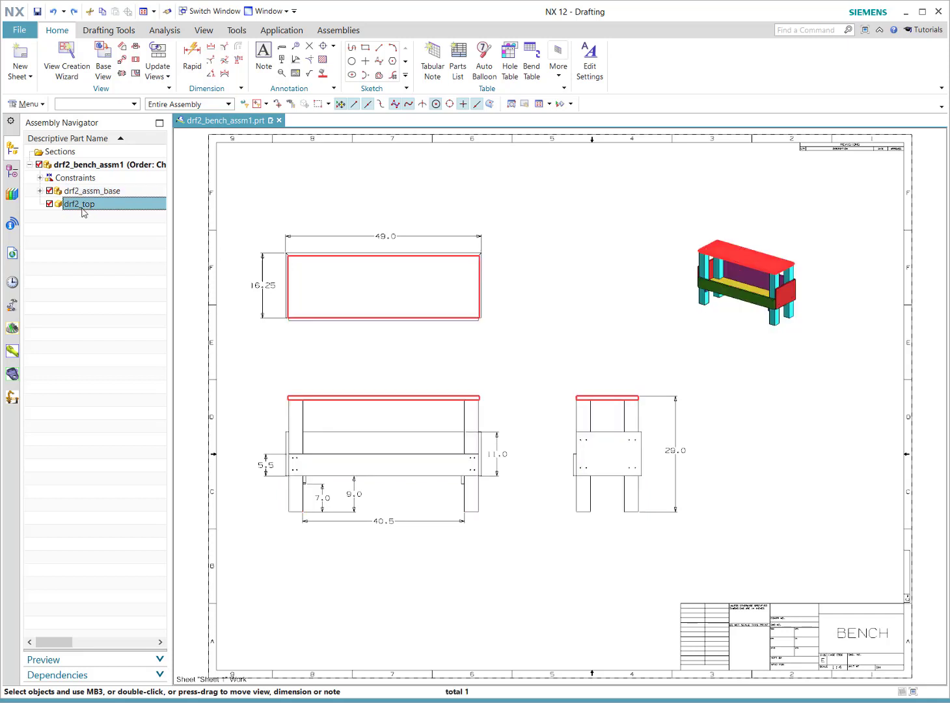
left_click(40, 190)
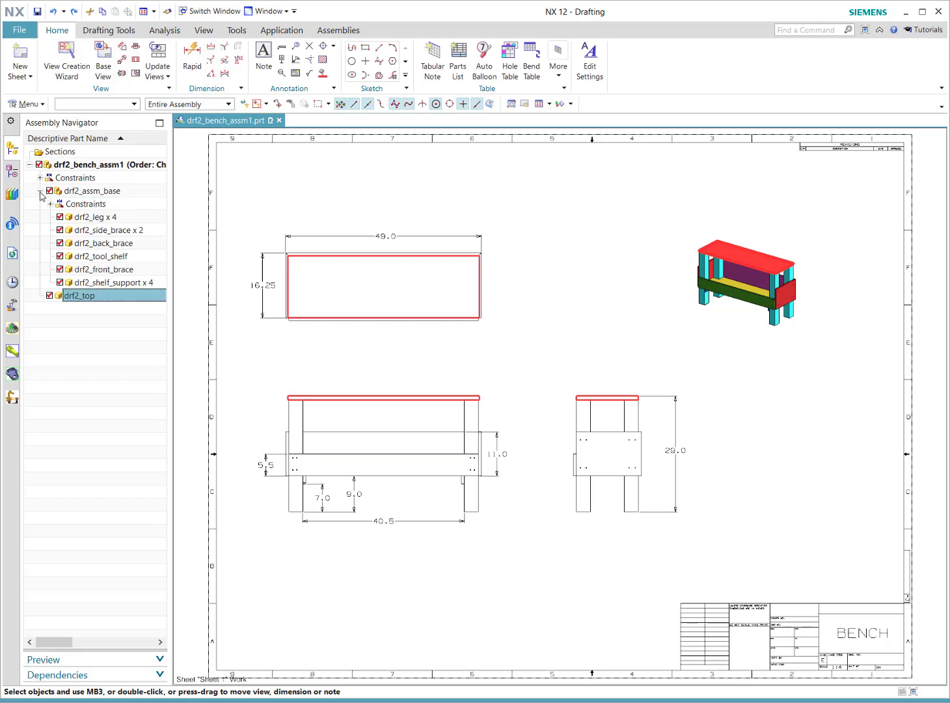
- Clear the selection and place a Parts List on the sheet above the top view
left_click(89, 165)
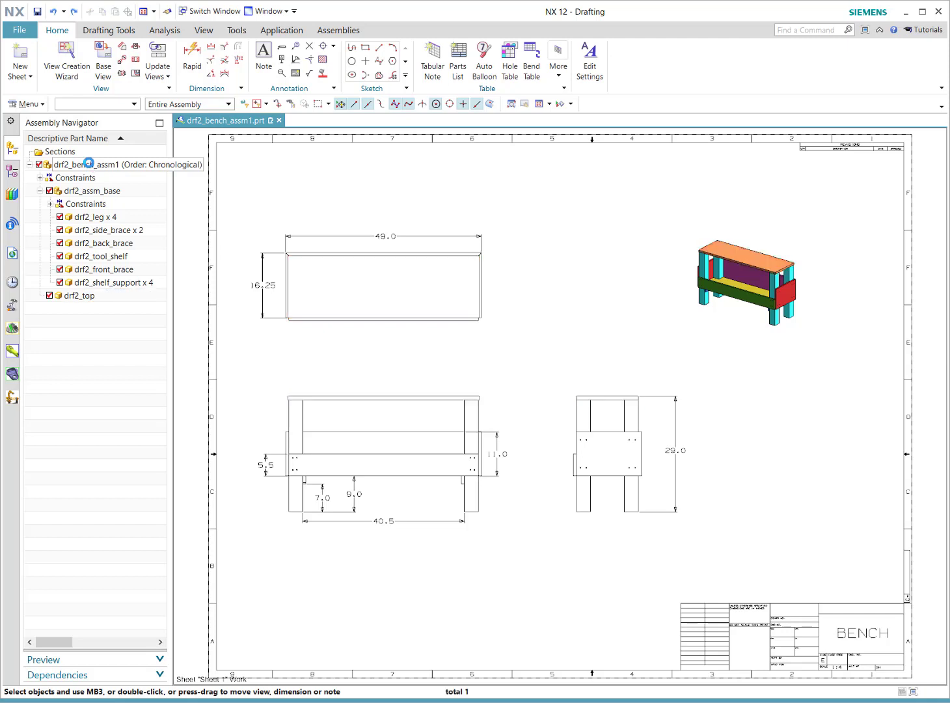
left_click(460, 71)
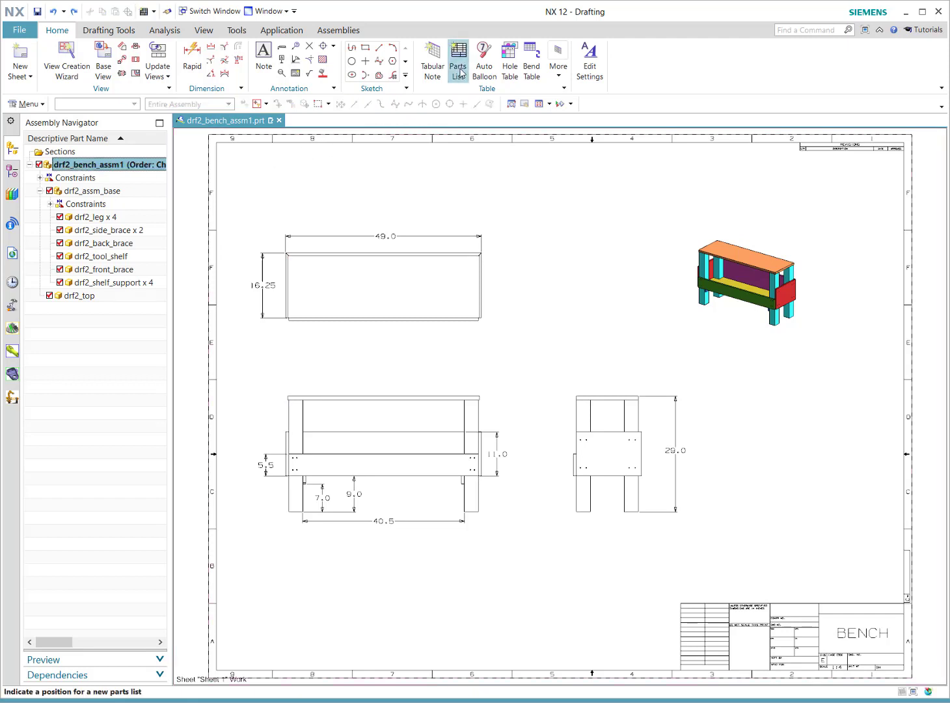
left_click(540, 196)
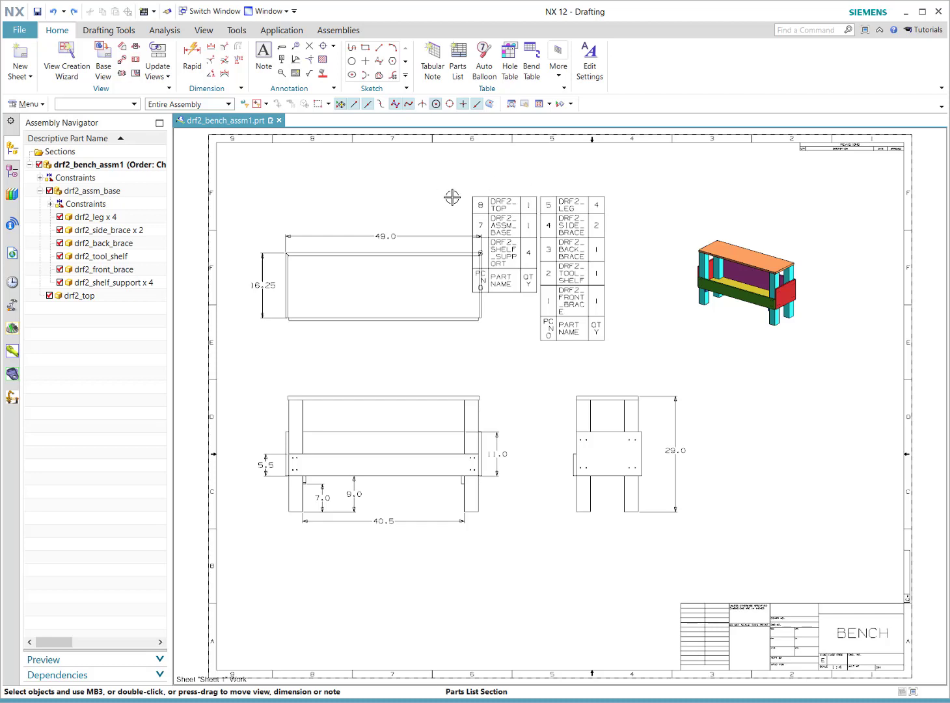
scroll(452, 197, "up", 3)
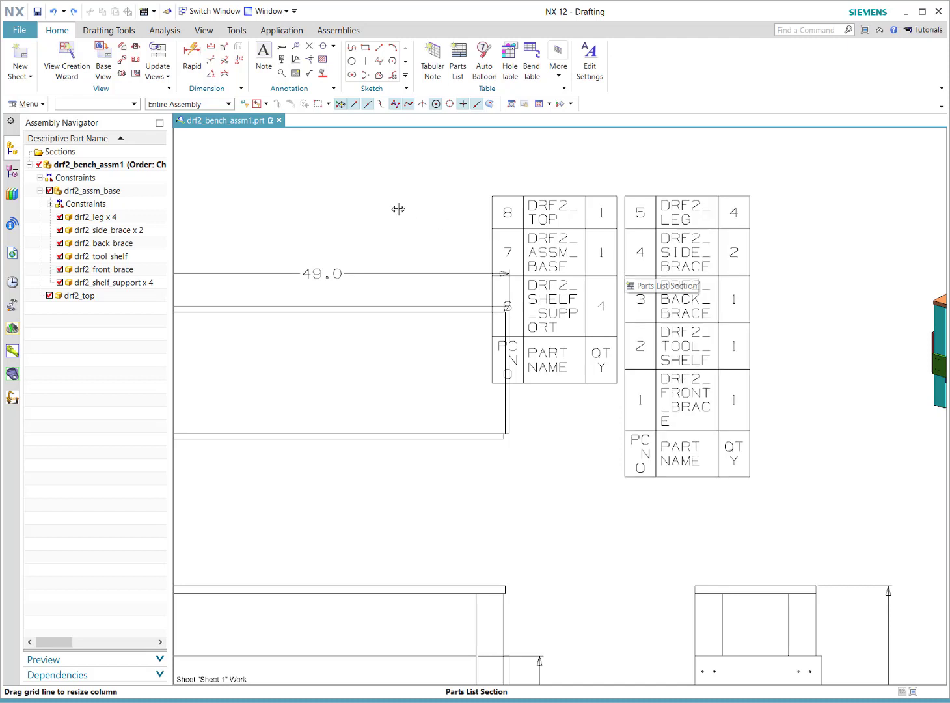
- Undo the parts list and open Drafting Preferences filtered for 'parts', enlarging the dialog
left_click(54, 13)
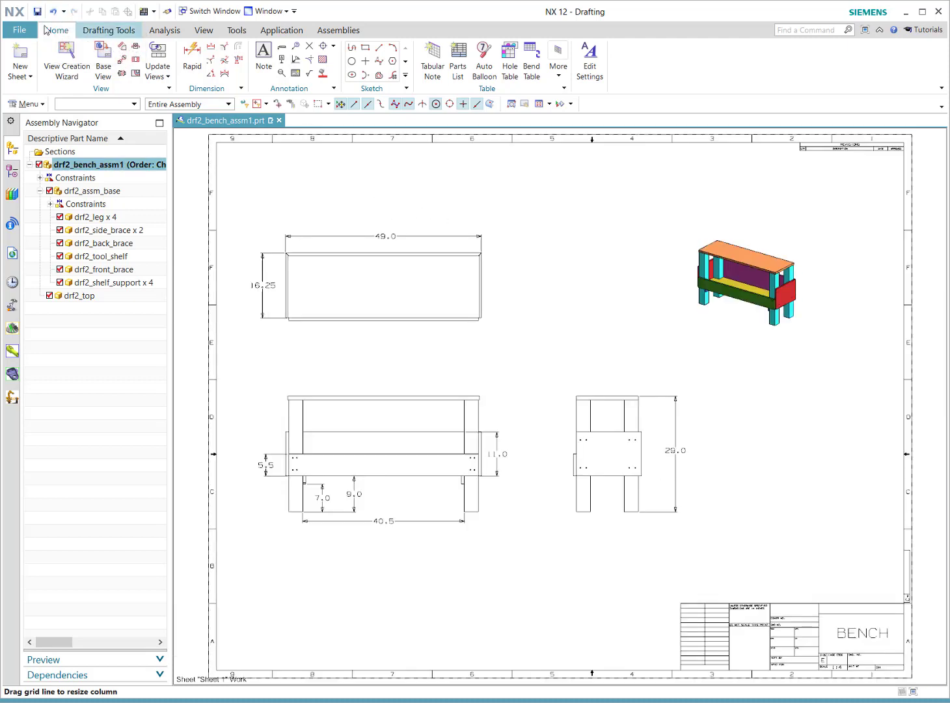
left_click(18, 31)
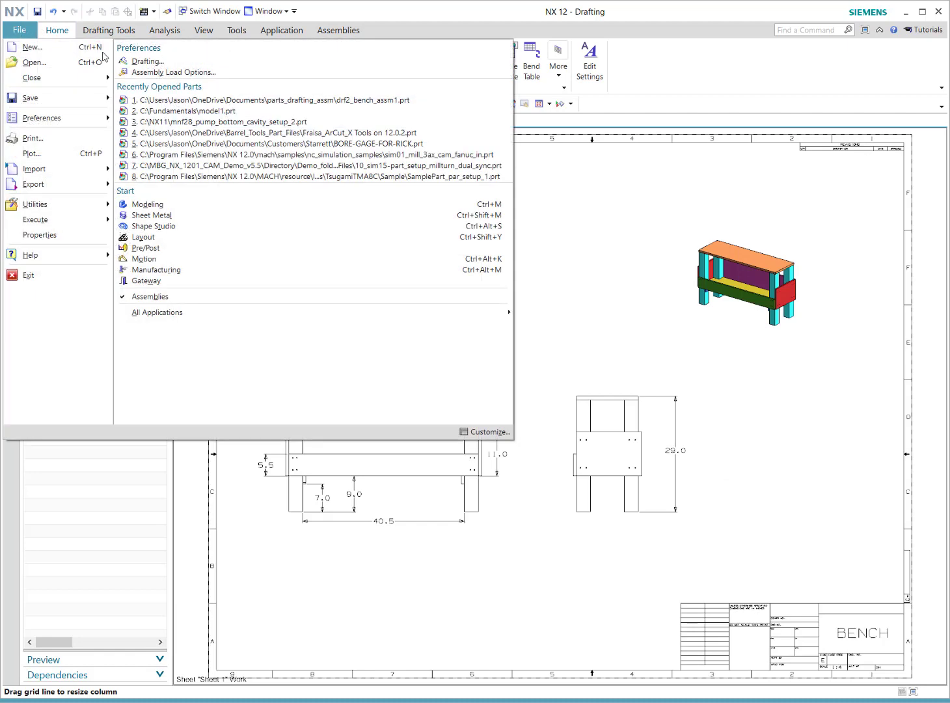
left_click(144, 61)
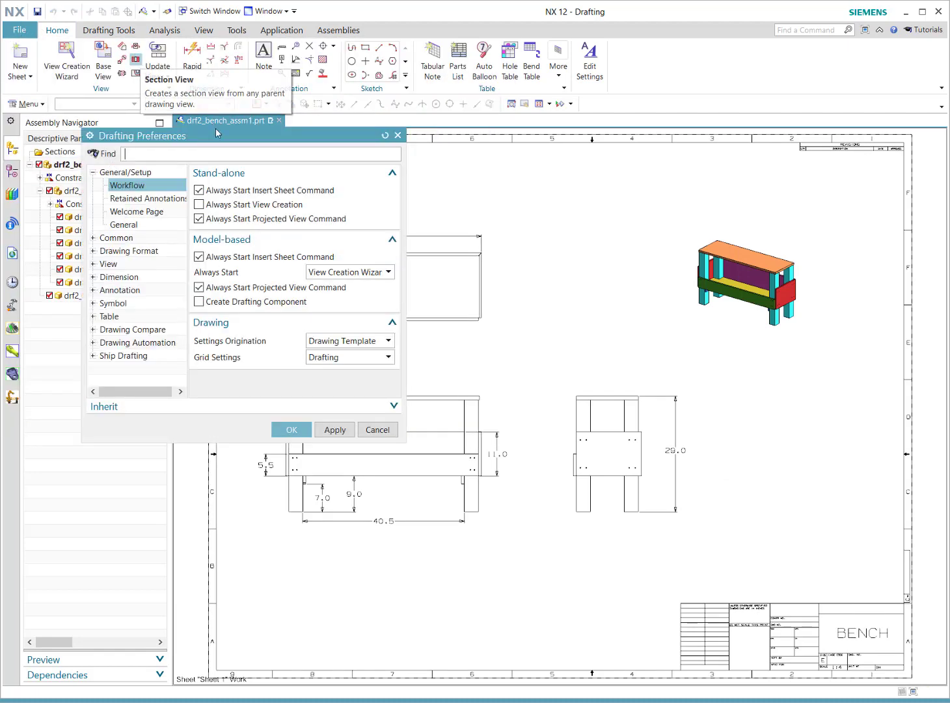
type("parts")
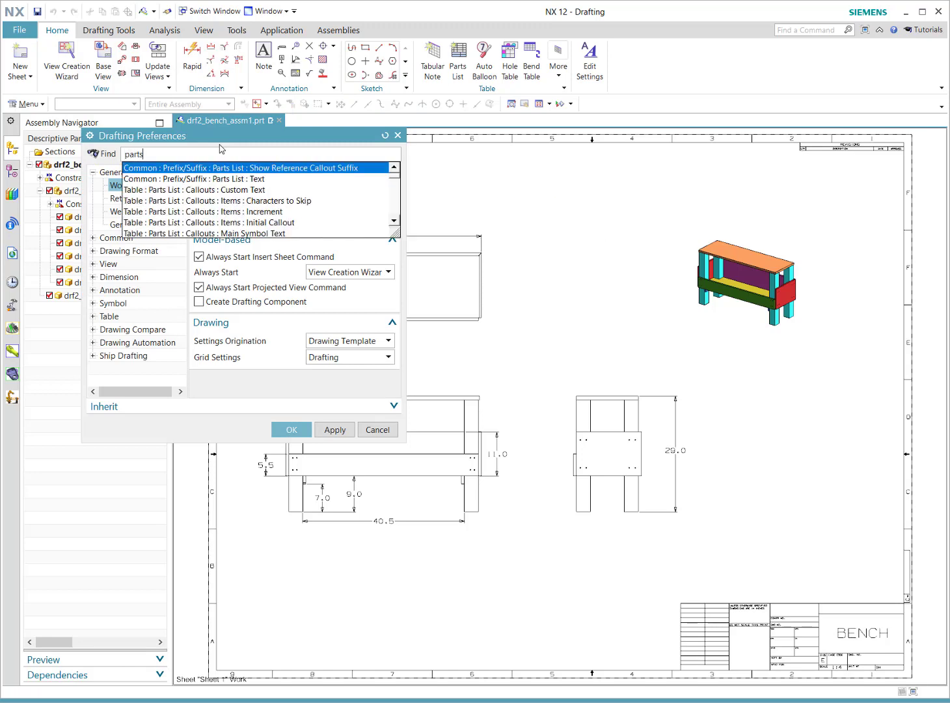
left_click(222, 191)
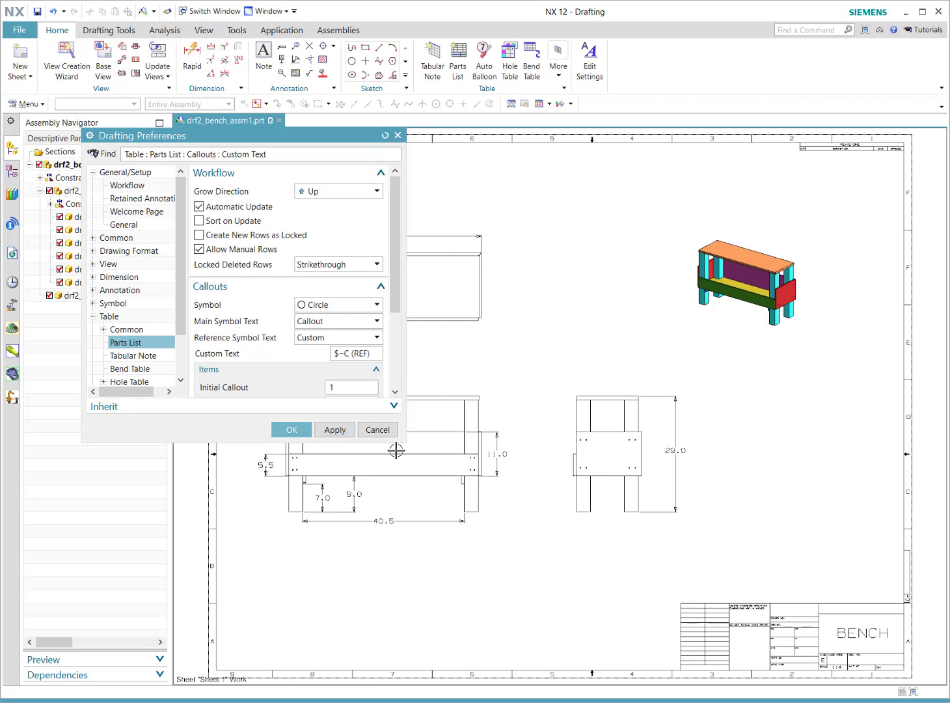
left_click_drag(406, 443, 553, 625)
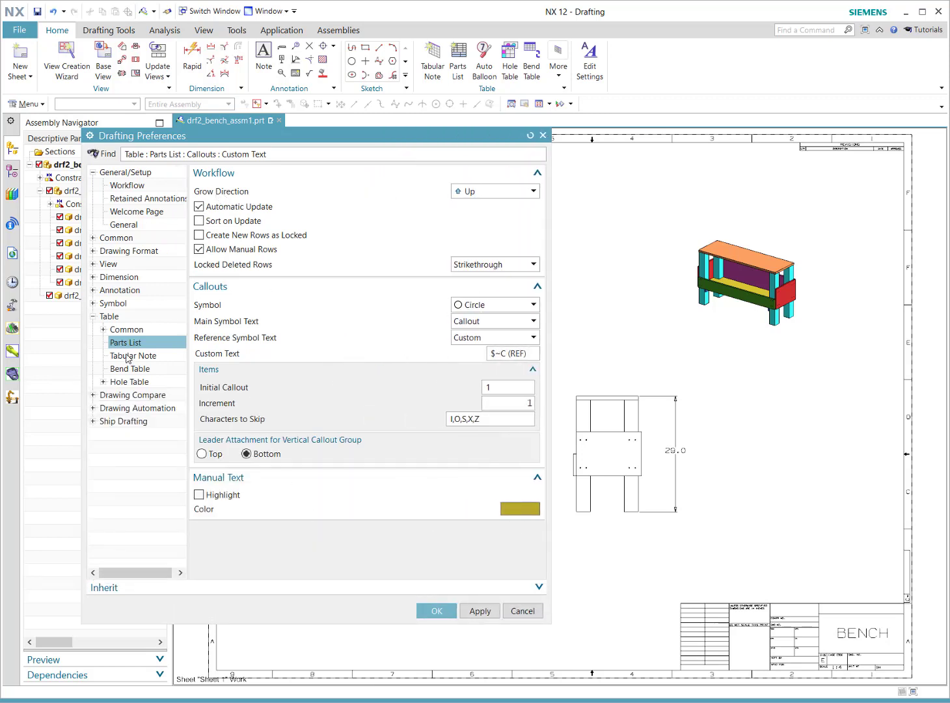
- Under Table > Common > Section, set Header Location to Above and Maximum Height to 20
left_click(103, 329)
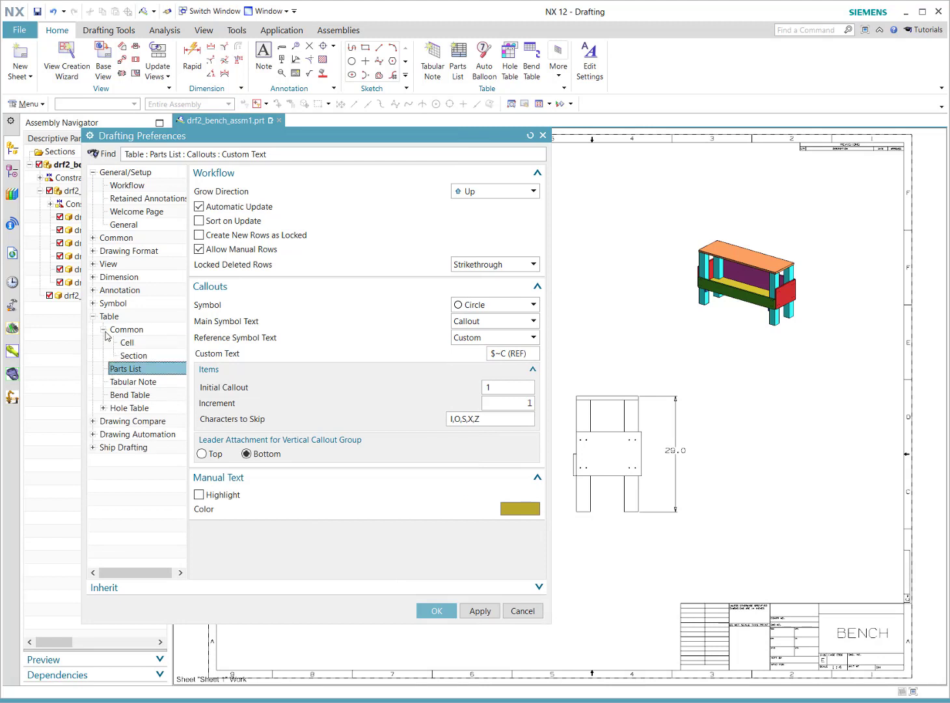
left_click(132, 356)
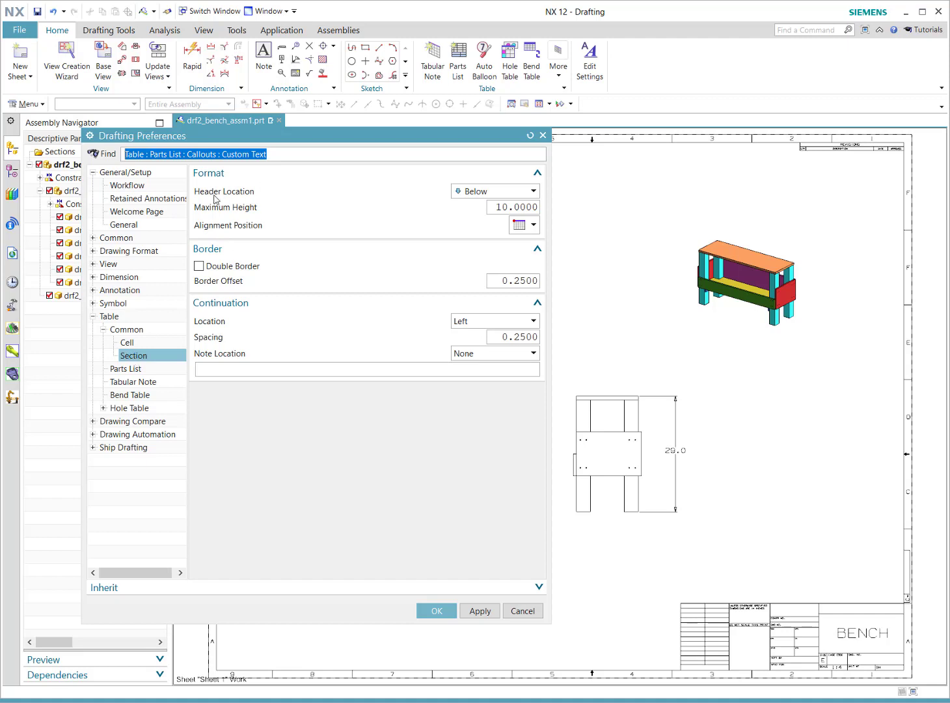
left_click(473, 193)
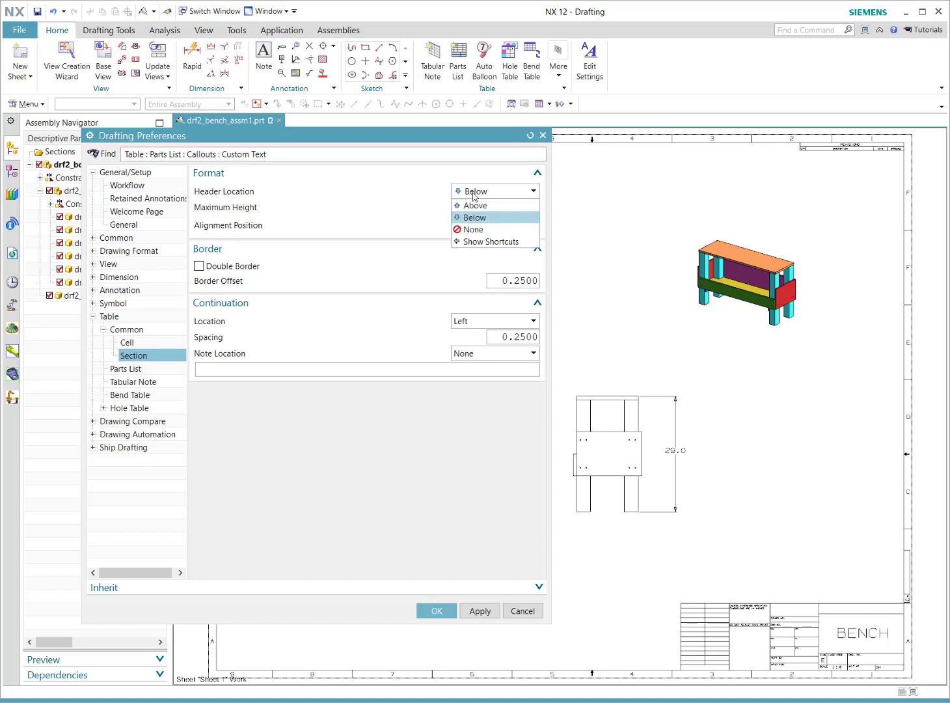
left_click(474, 206)
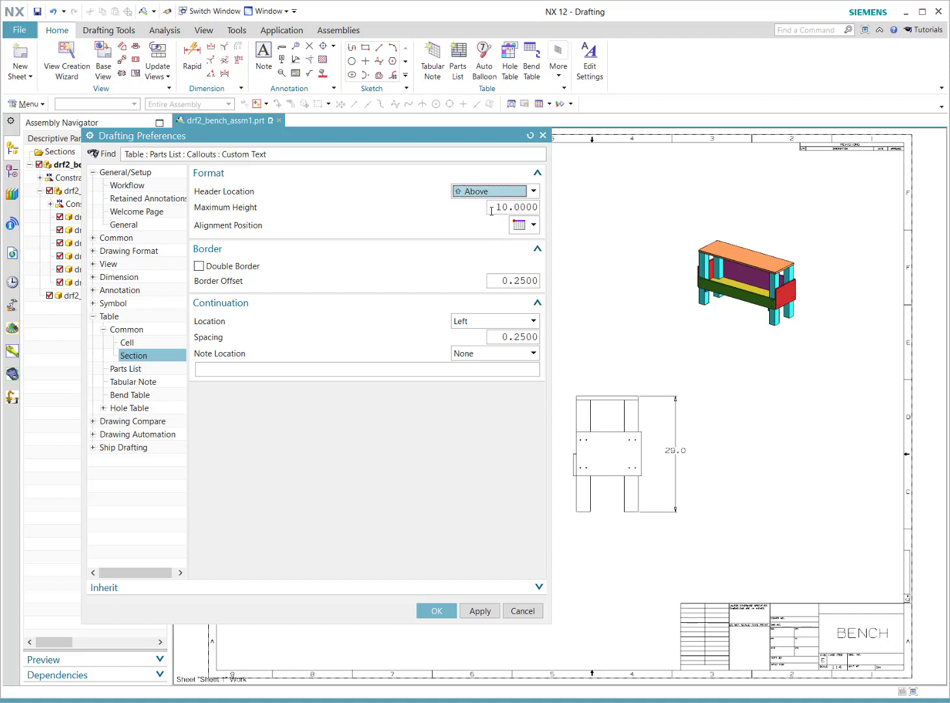
left_click(502, 208)
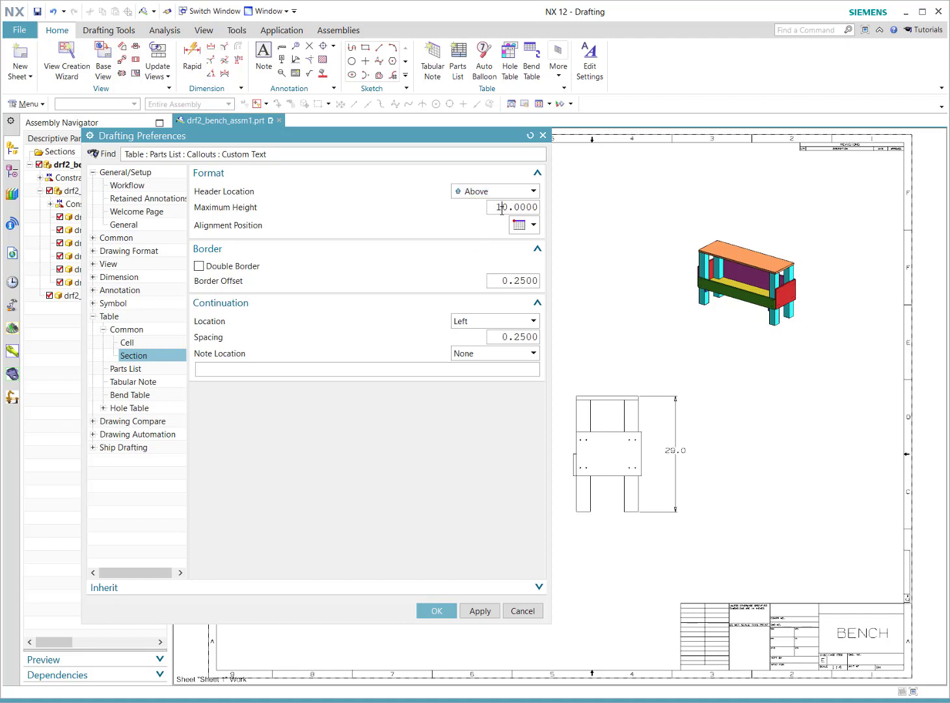
left_click_drag(502, 210, 494, 208)
type("2")
- Confirm the preferences and place a new parts list near the top centre of the sheet
left_click(440, 613)
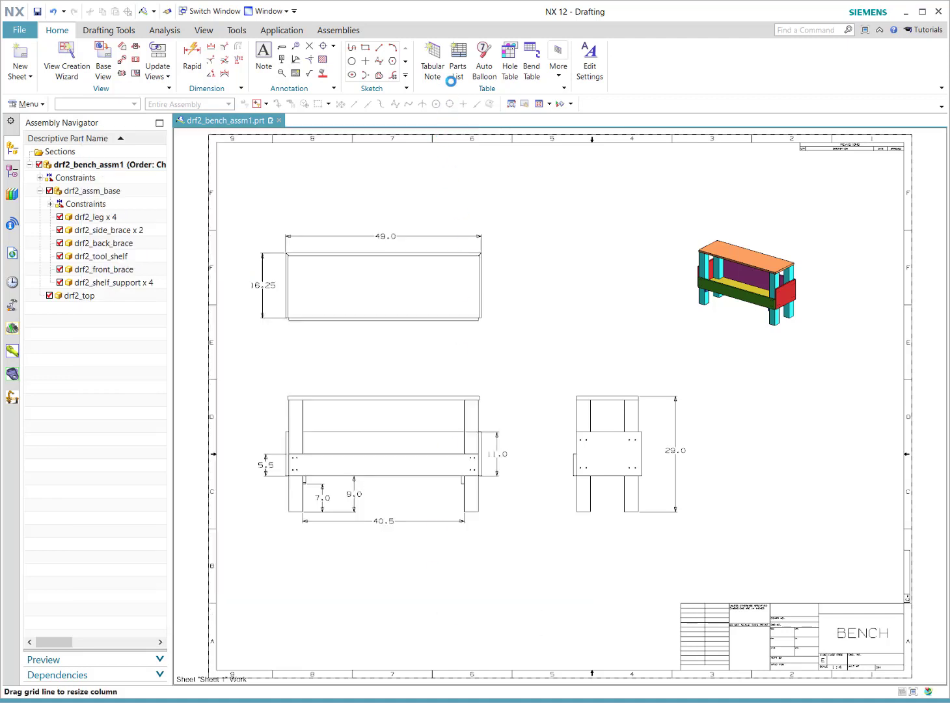
left_click(462, 71)
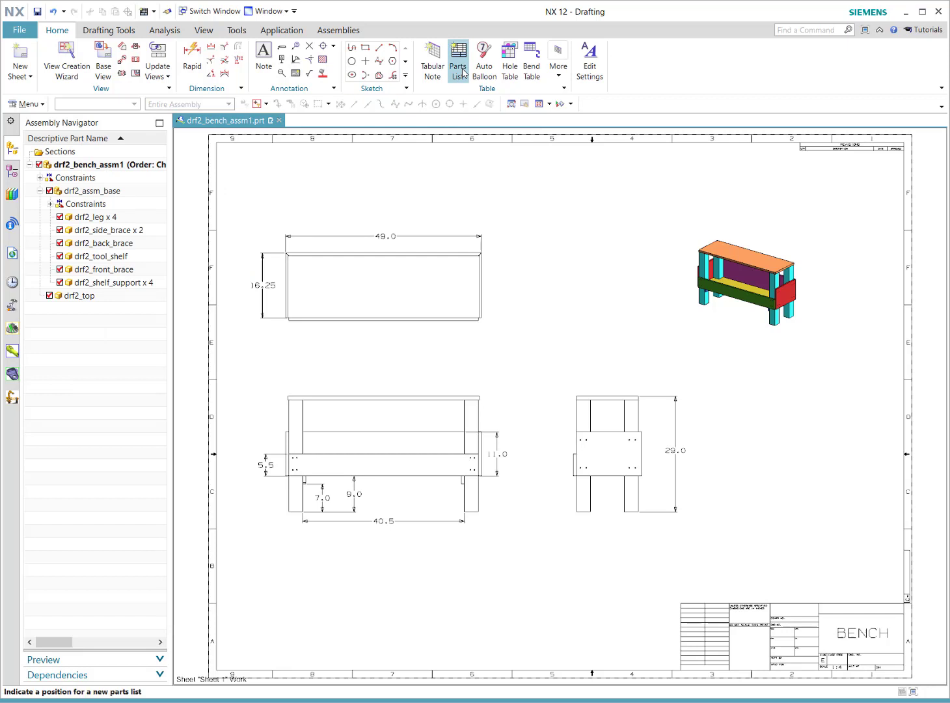
left_click(518, 179)
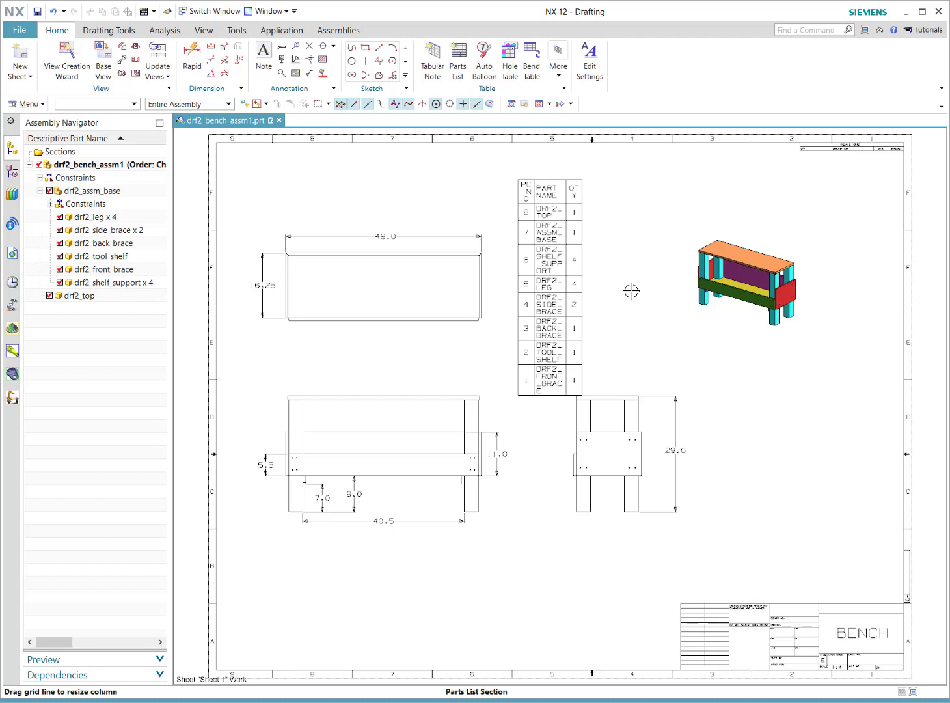
- Widen the QTY and PART NAME columns, then select the PART NAME column
left_click_drag(581, 264, 634, 265)
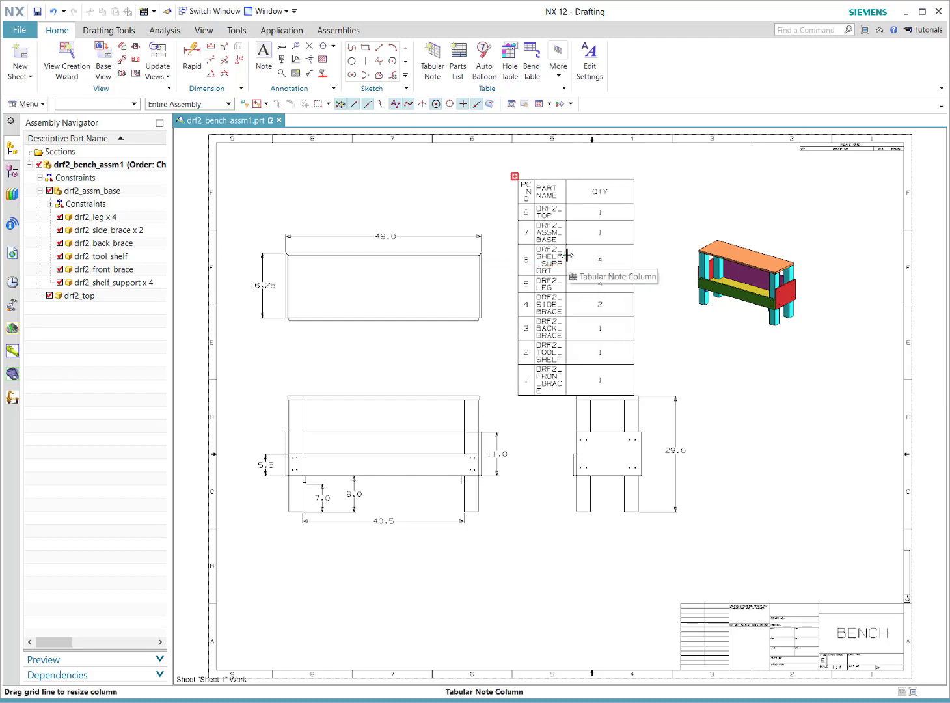
left_click_drag(566, 254, 604, 254)
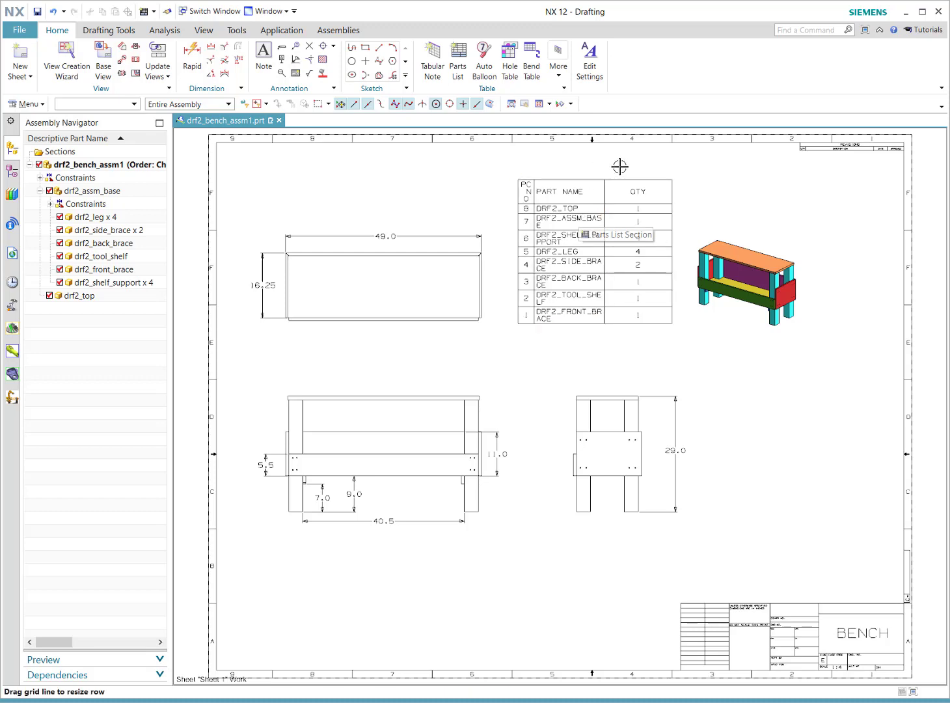
scroll(619, 166, "up", 4)
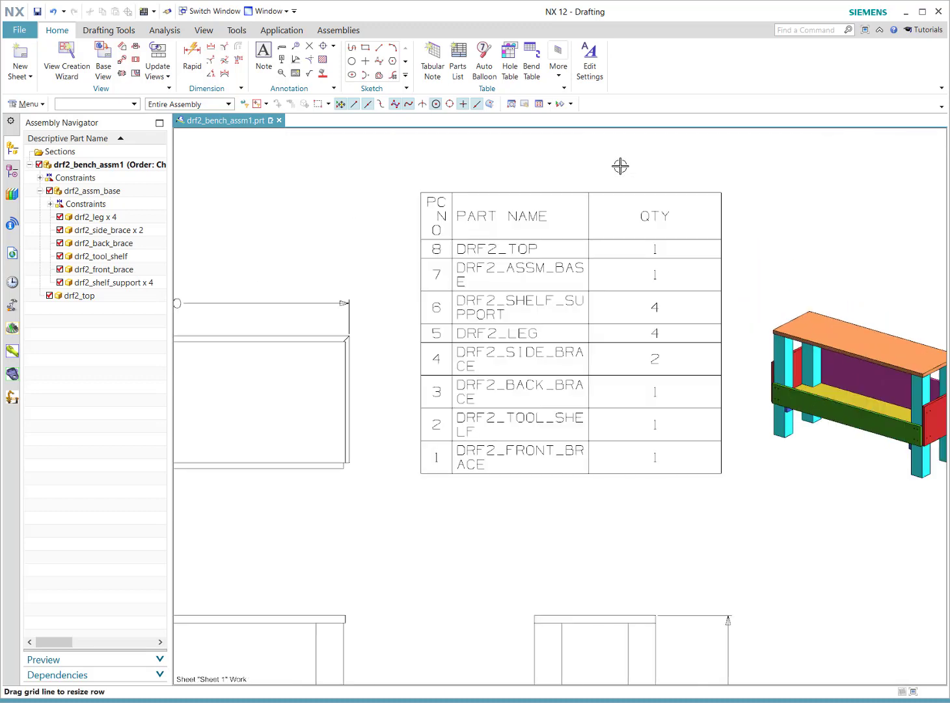
scroll(620, 166, "up", 1)
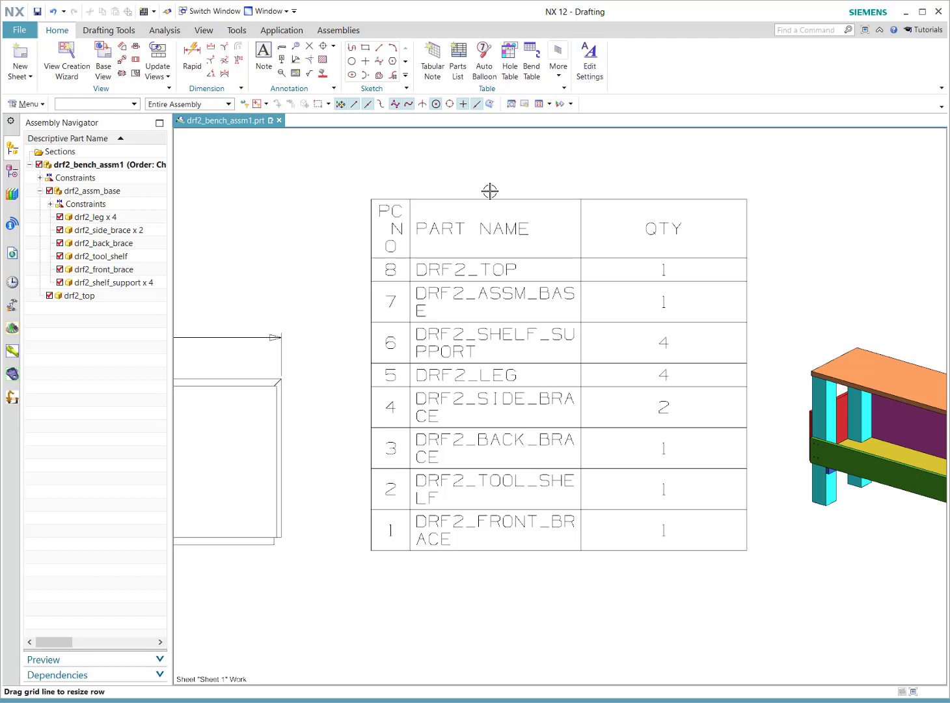
left_click(482, 223)
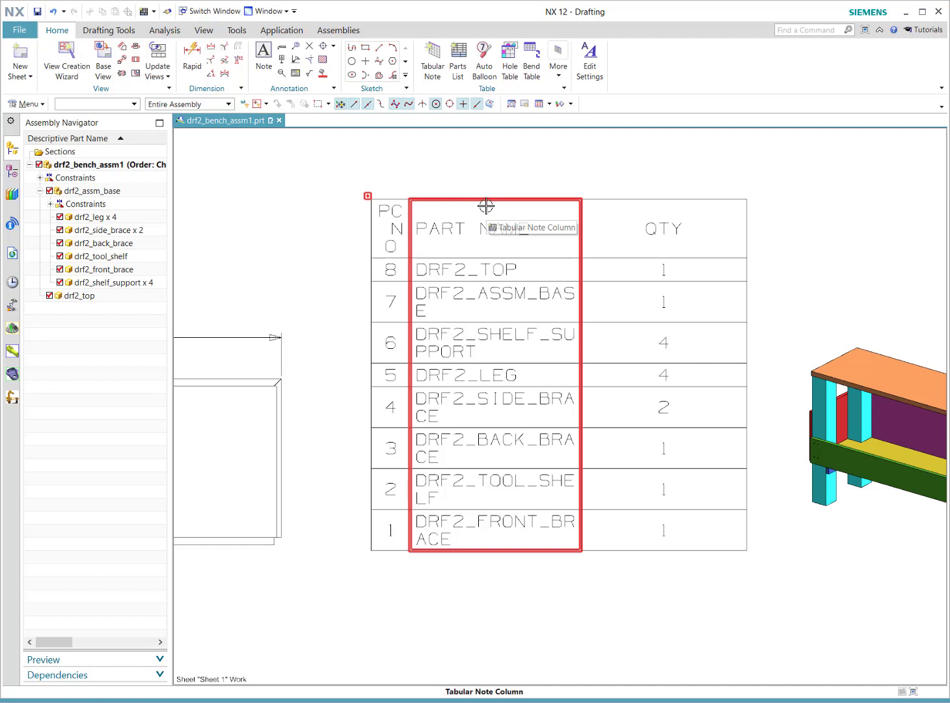
- Review the PART NAME column's settings and close them unchanged
left_click(486, 206)
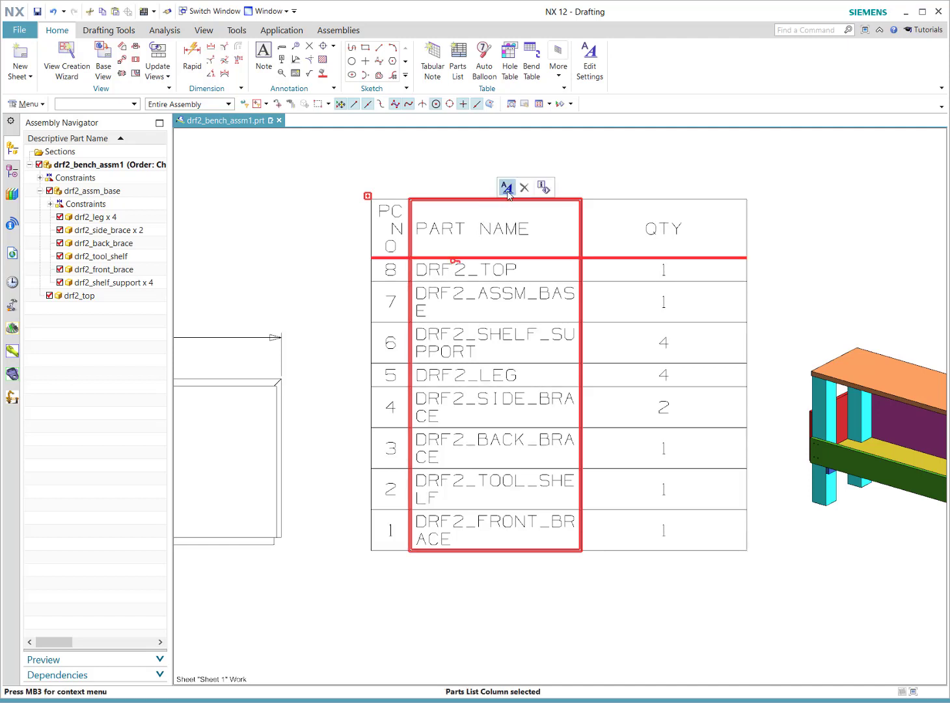
left_click(507, 191)
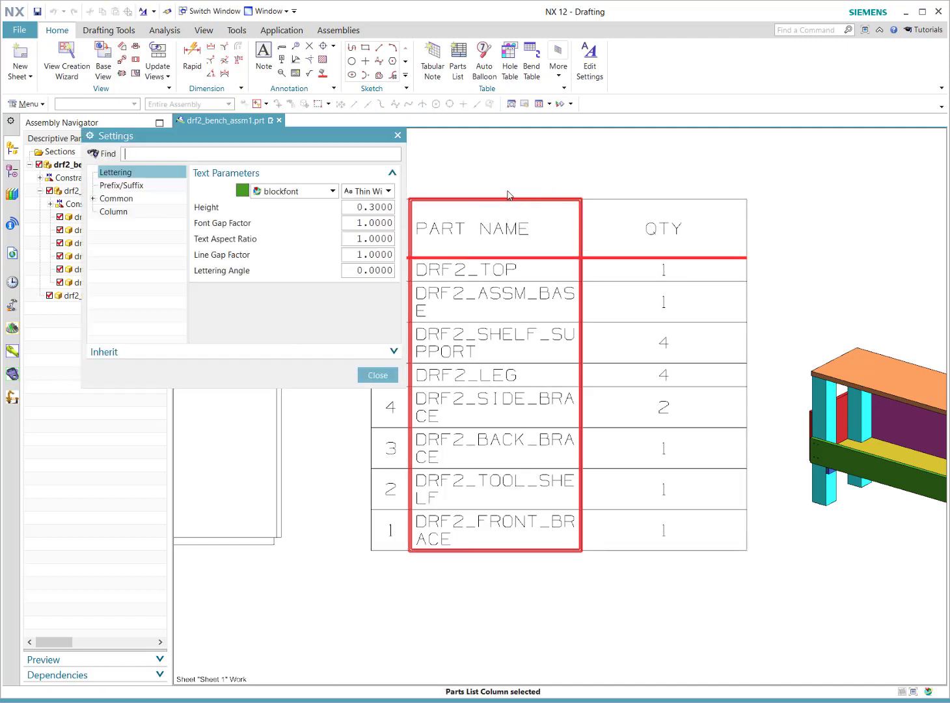
left_click(104, 211)
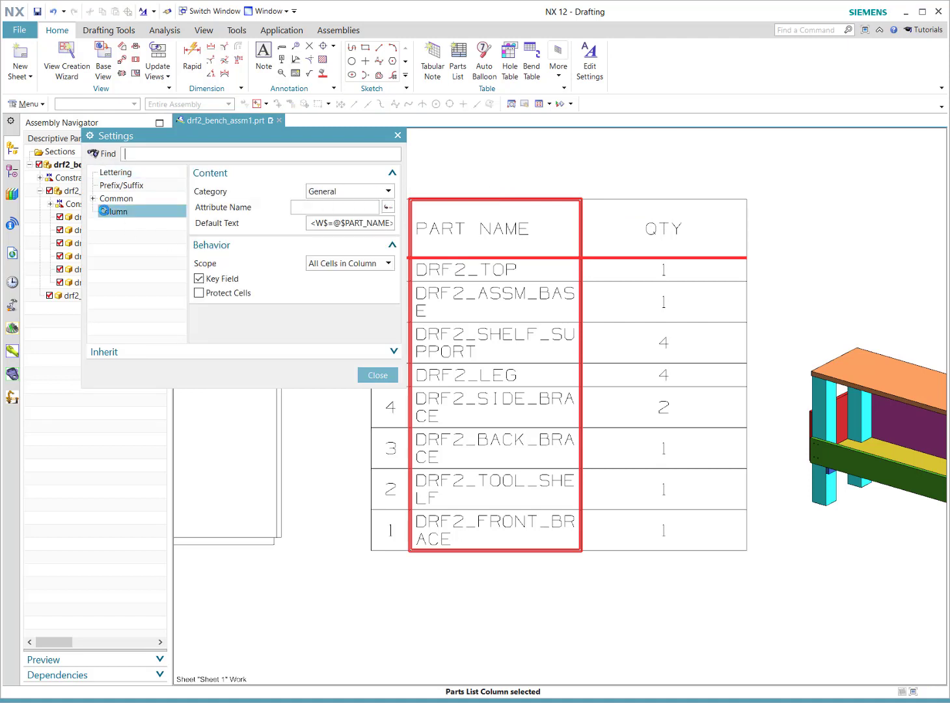
left_click(378, 375)
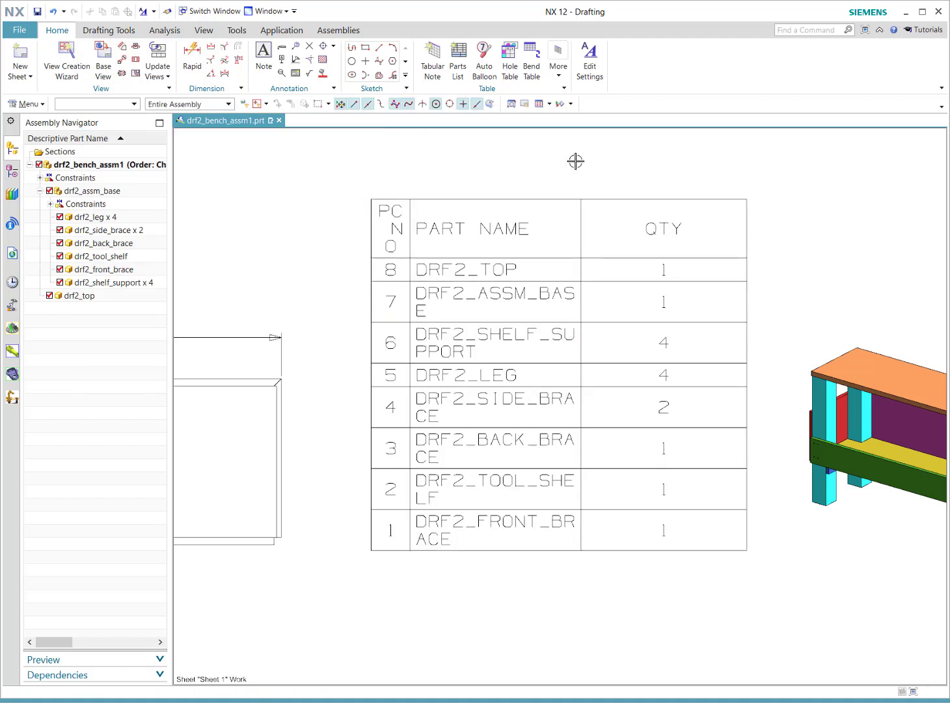
- Review the cell settings for DRF2_ASSM_BASE and for the whole table without changes
left_click(472, 304)
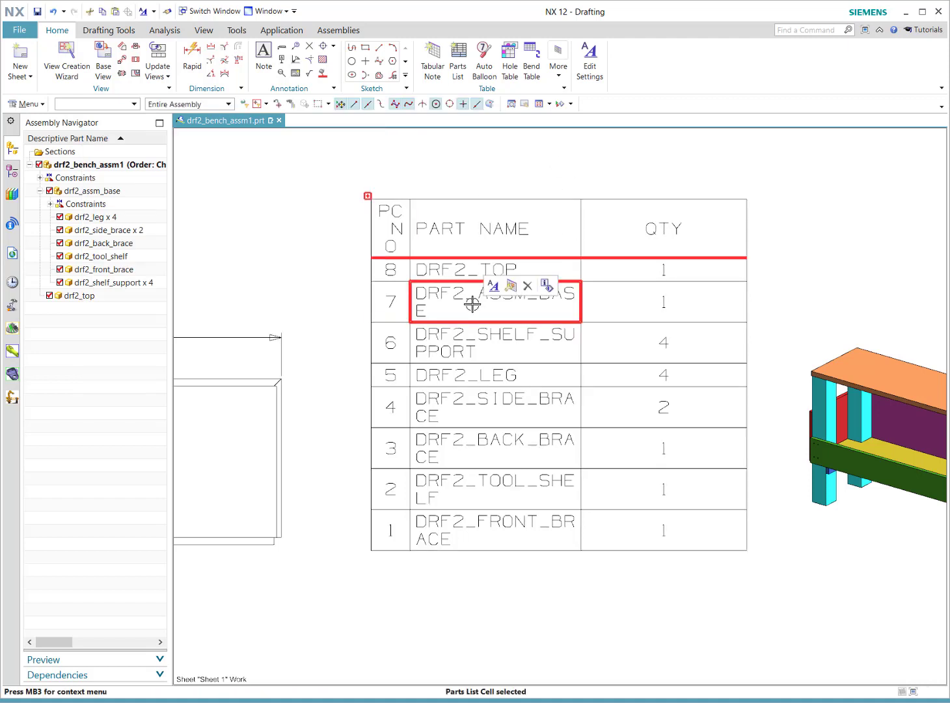
left_click(493, 286)
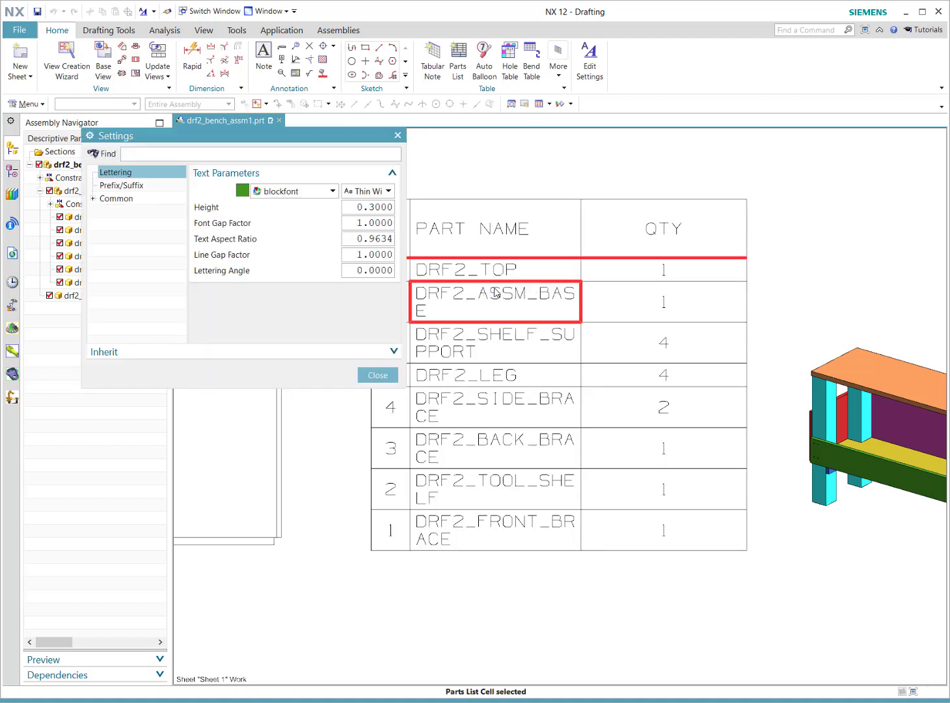
left_click(93, 198)
left_click(117, 212)
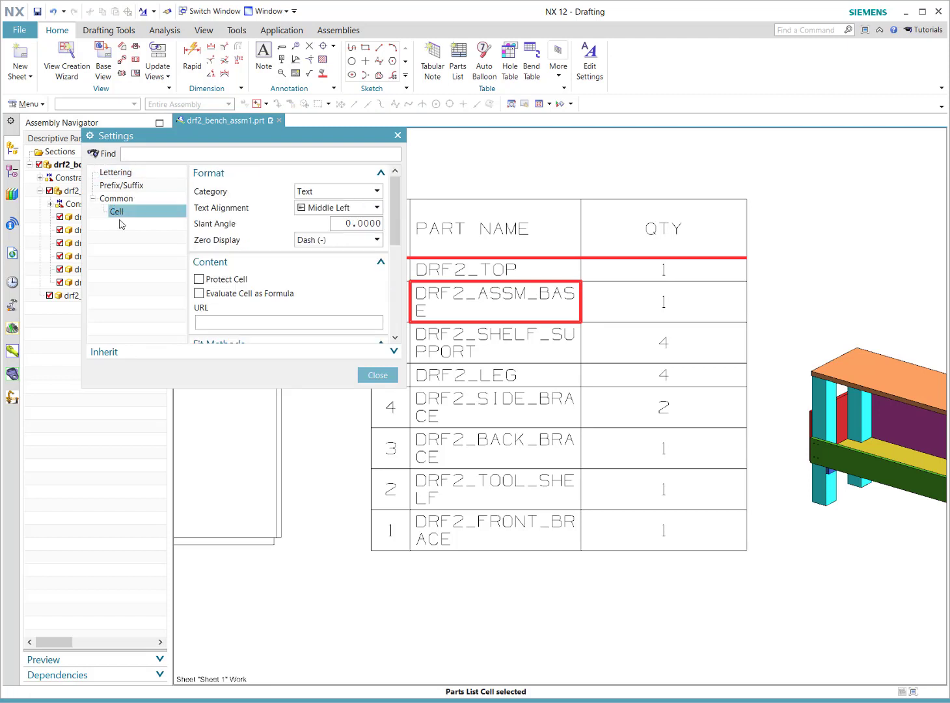
left_click(378, 376)
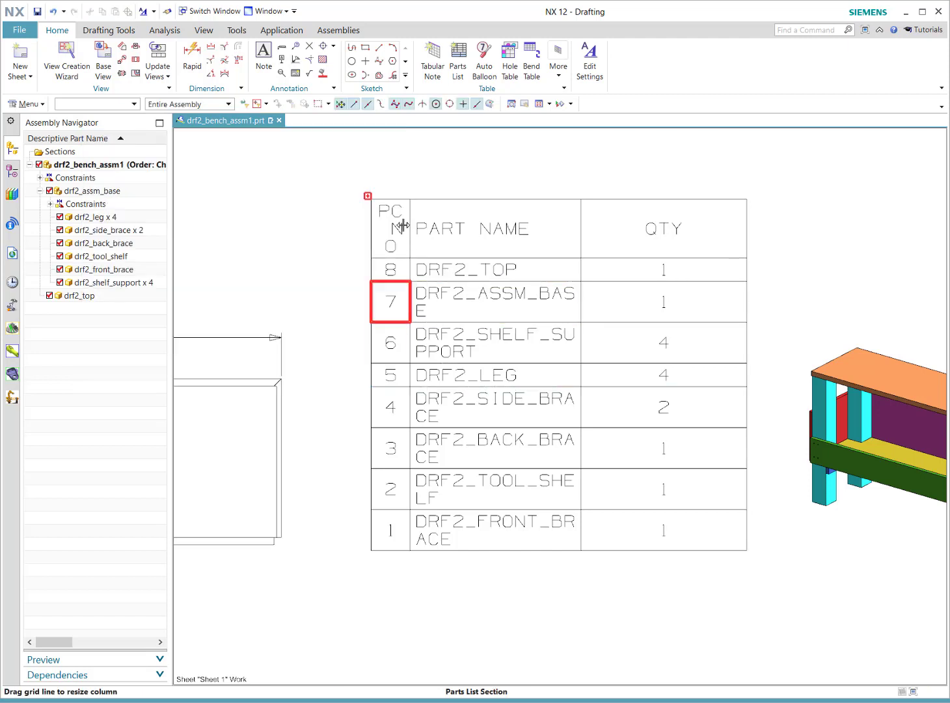
left_click(369, 195)
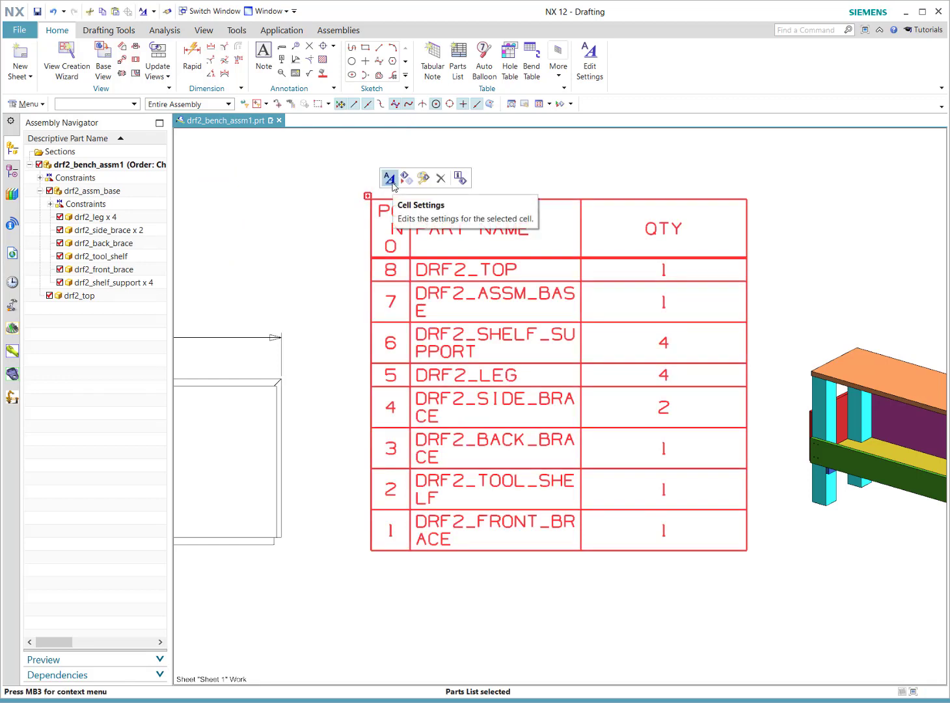
left_click(392, 186)
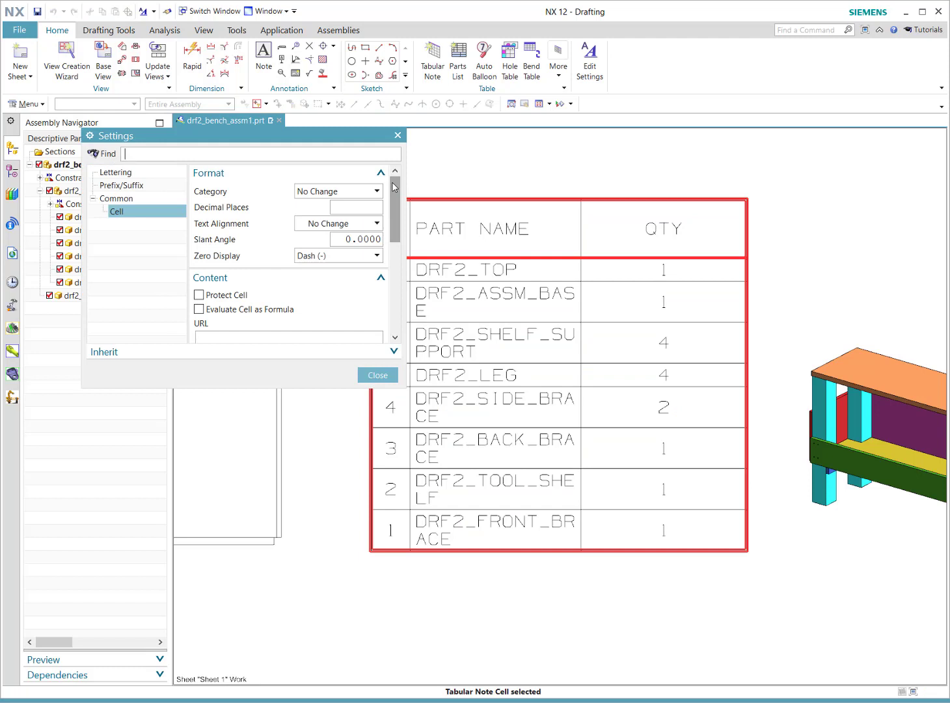
left_click(399, 135)
- Select the entire parts list section via the PART NAME cell's Select > Table Section
left_click(387, 220)
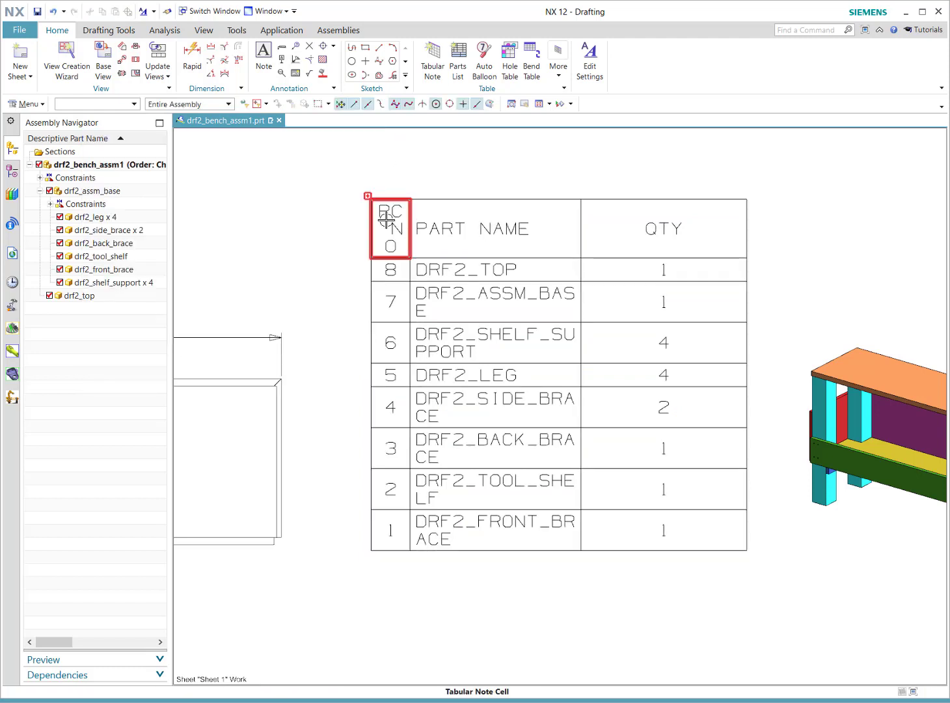
right_click(428, 240)
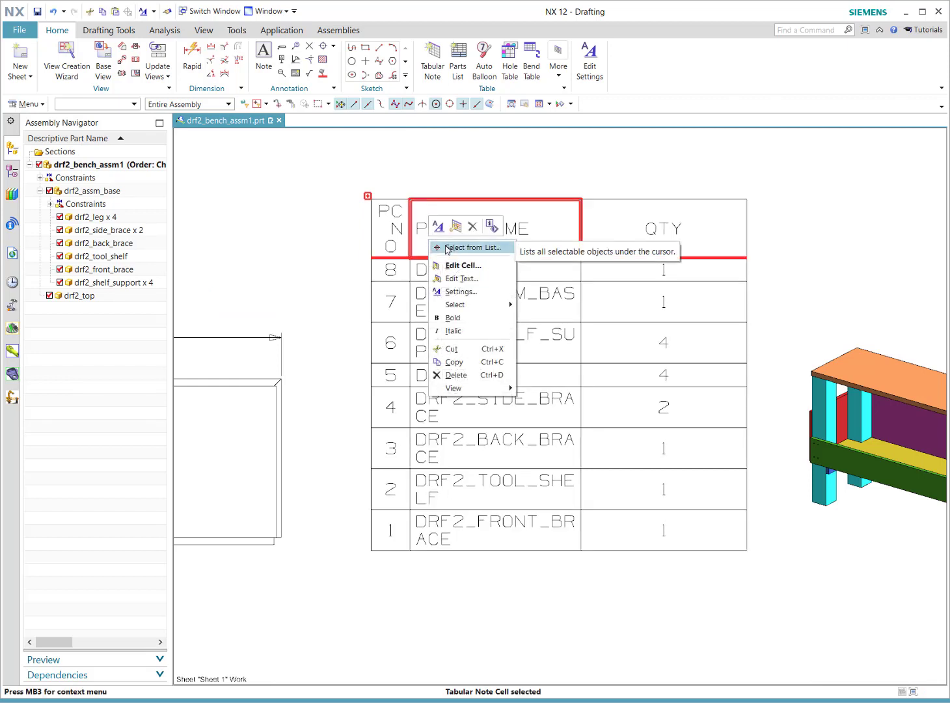
mouse_move(466, 309)
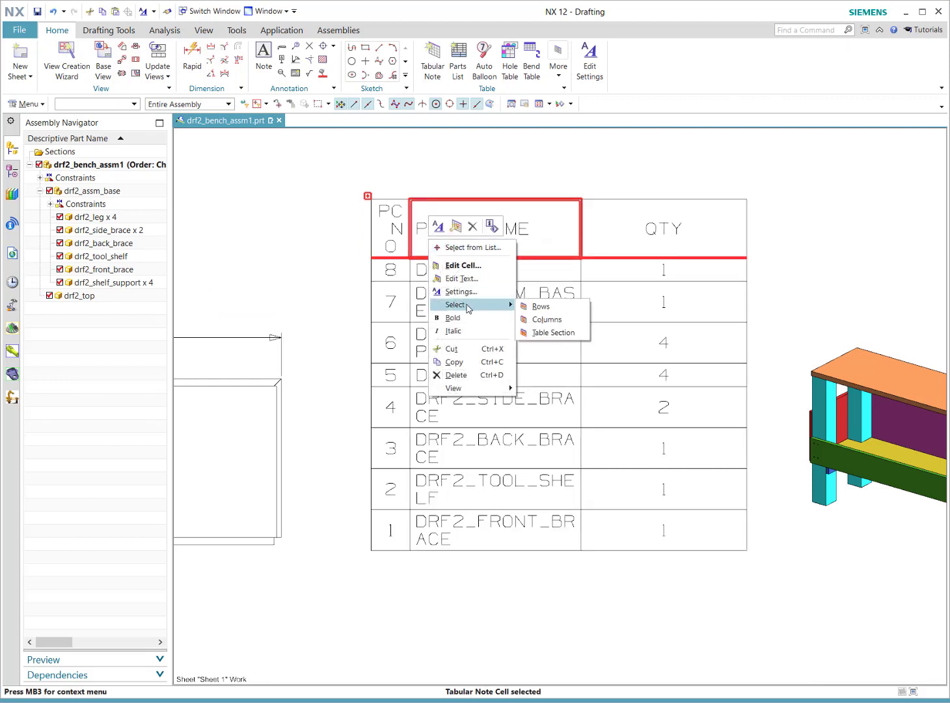
left_click(541, 333)
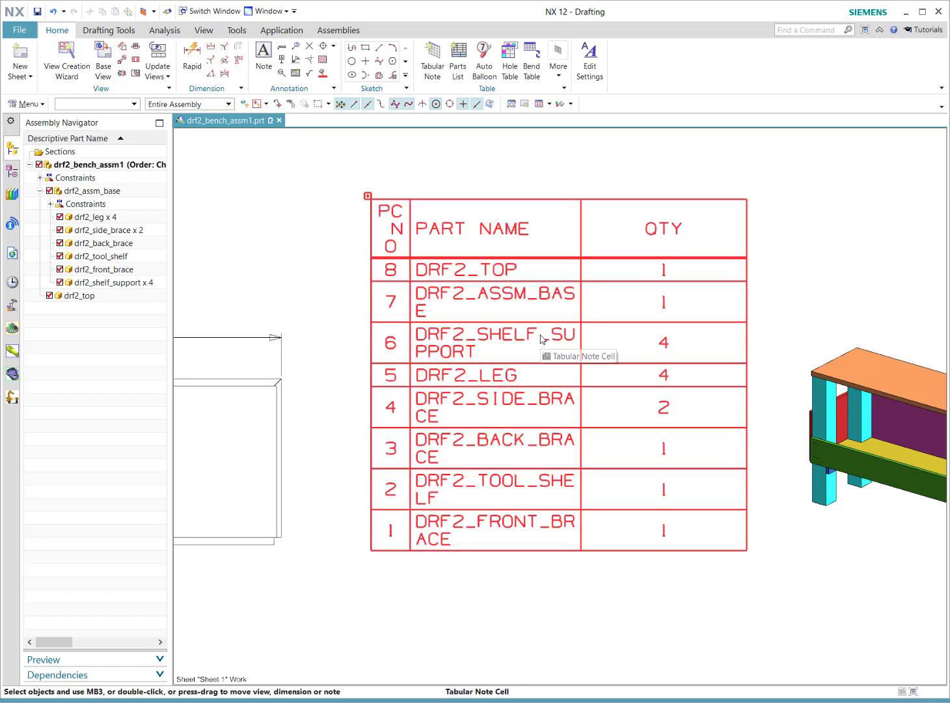
- Bring up the Parts List settings, enlarge them, and show the Section and Parts List pages
left_click(590, 70)
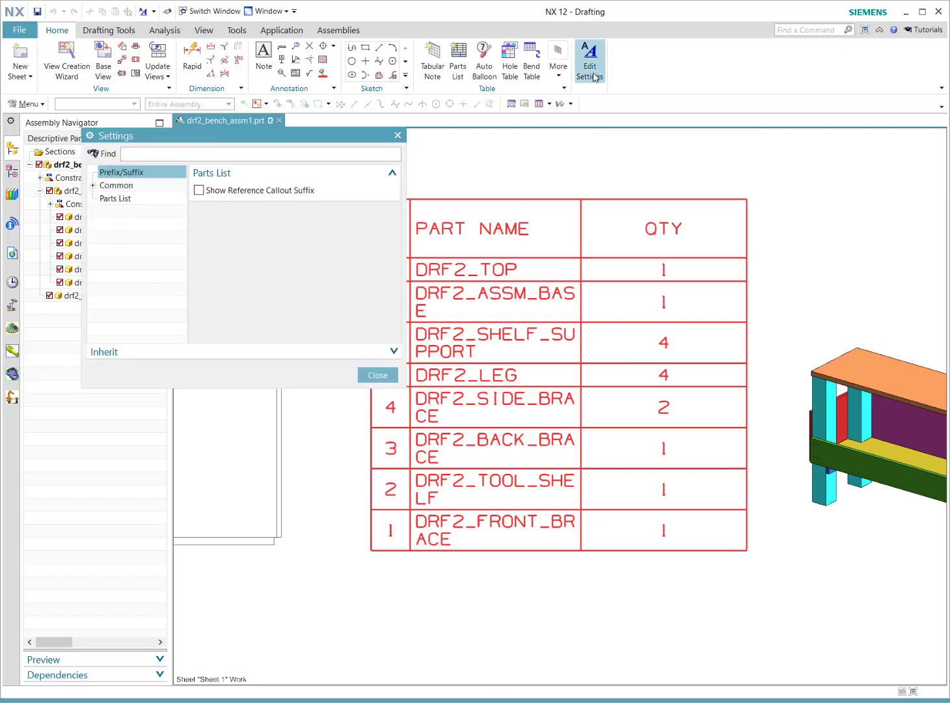
left_click(94, 185)
left_click(123, 200)
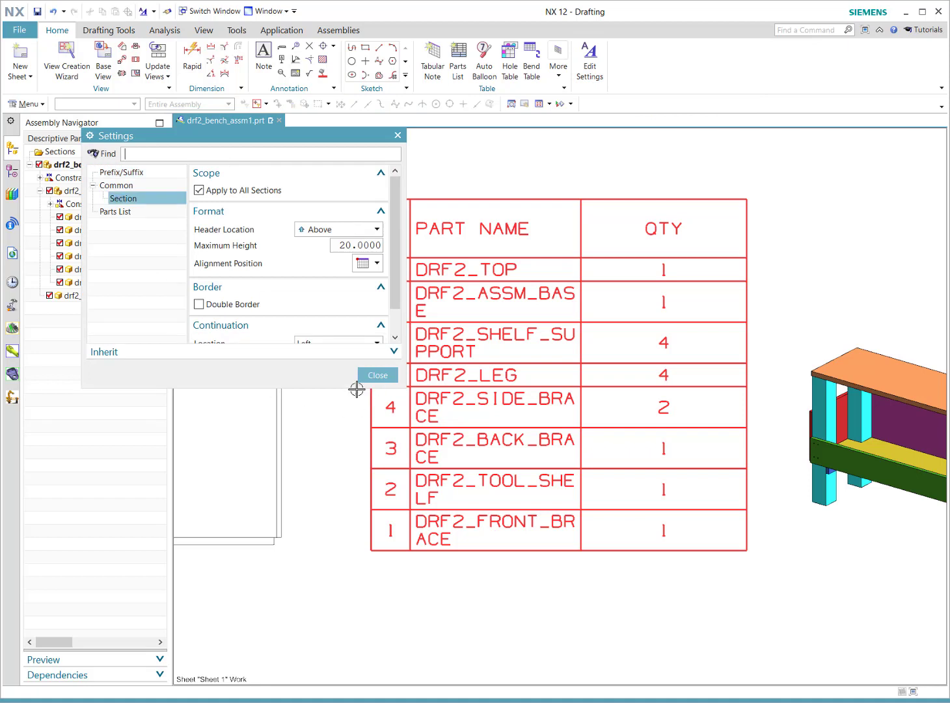
left_click_drag(355, 389, 367, 515)
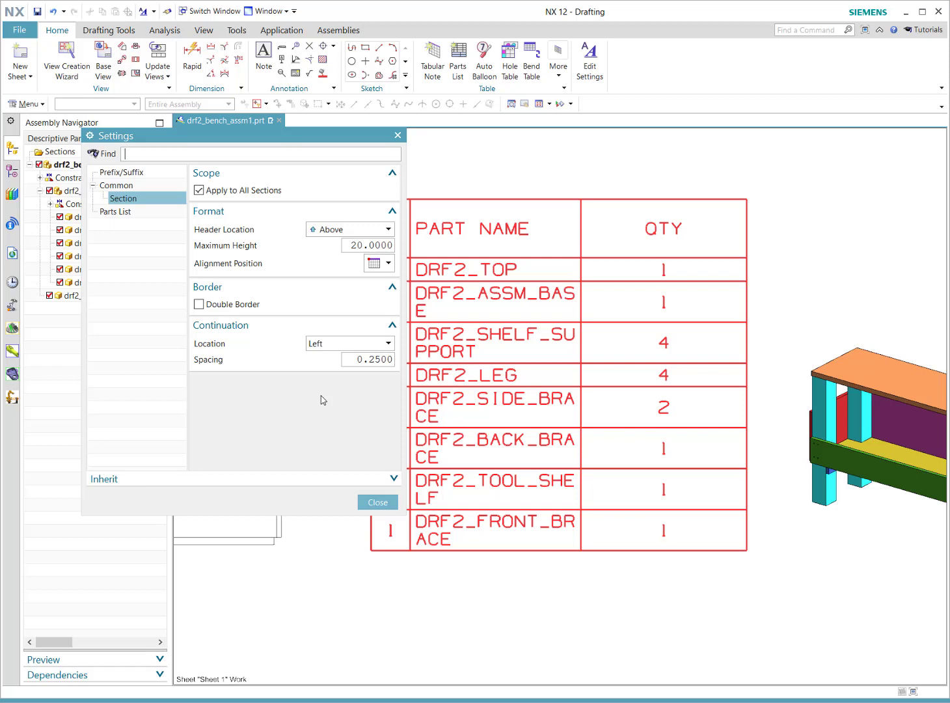
left_click(111, 213)
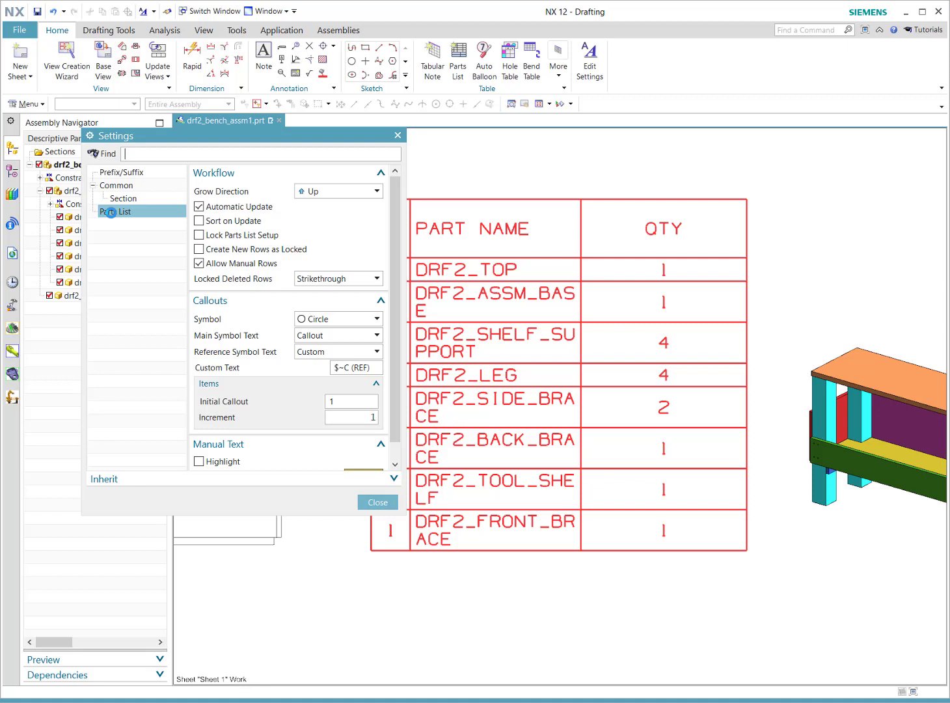
left_click_drag(255, 143, 195, 143)
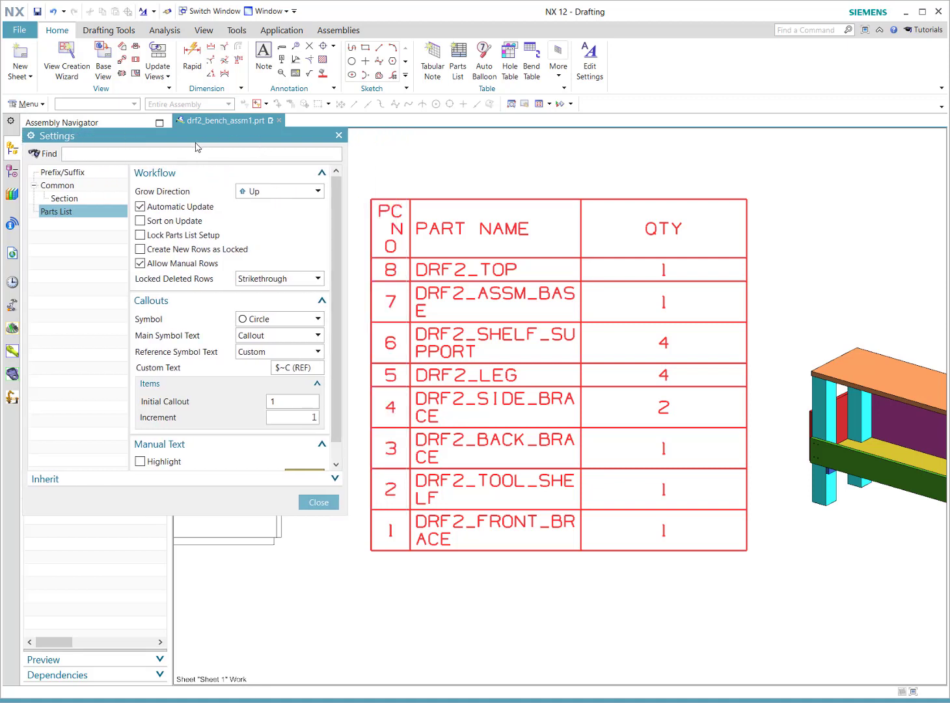
- Make the parts list grow downward with callouts starting at 10 in increments of 10
left_click(263, 190)
left_click(263, 217)
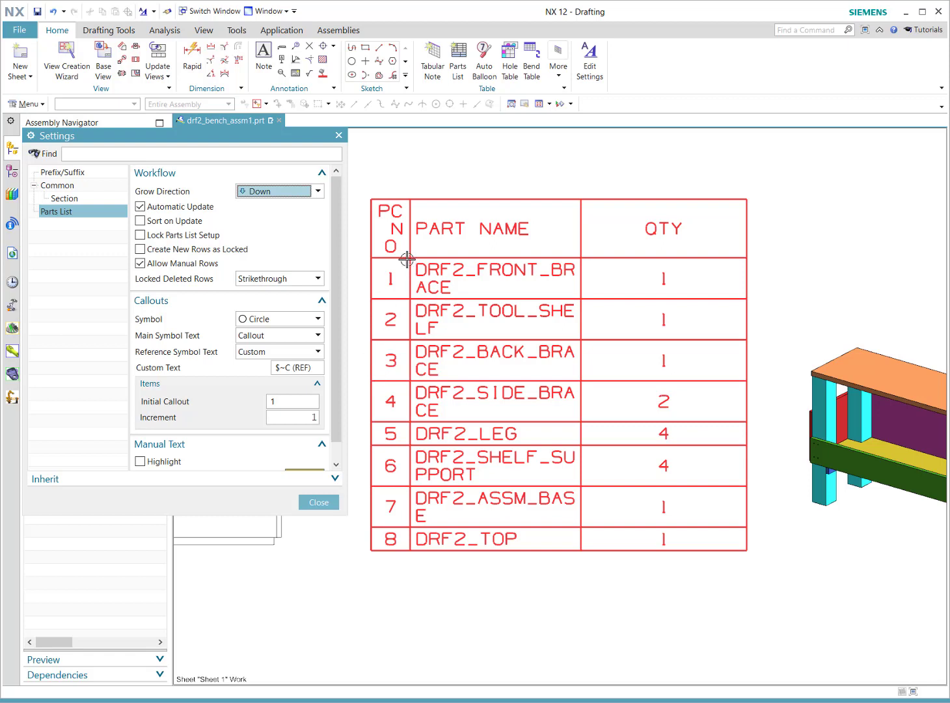
double_click(290, 402)
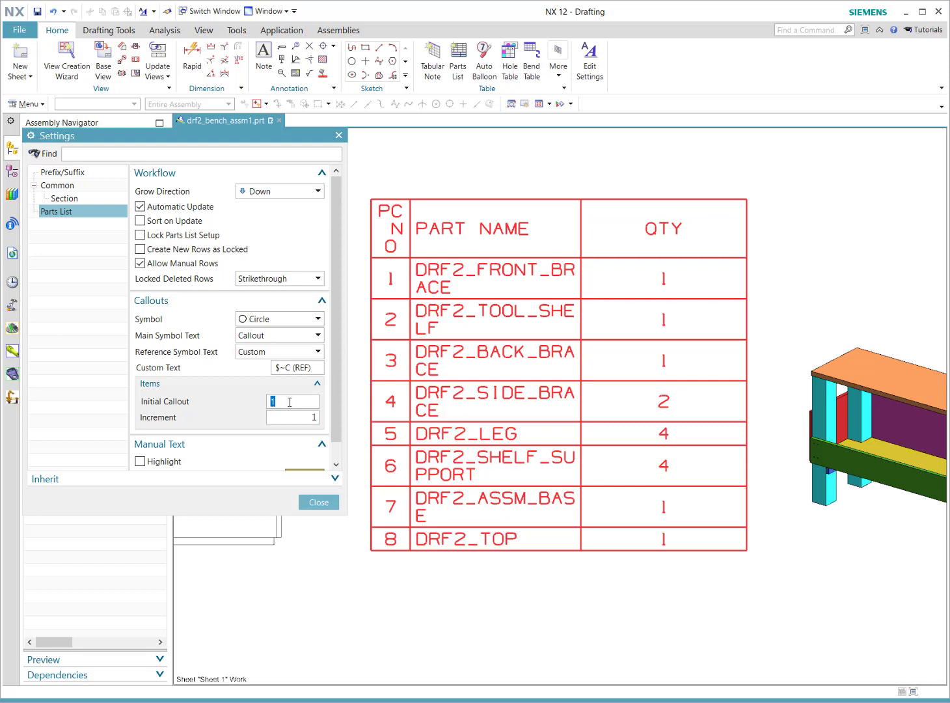
type("10")
double_click(306, 417)
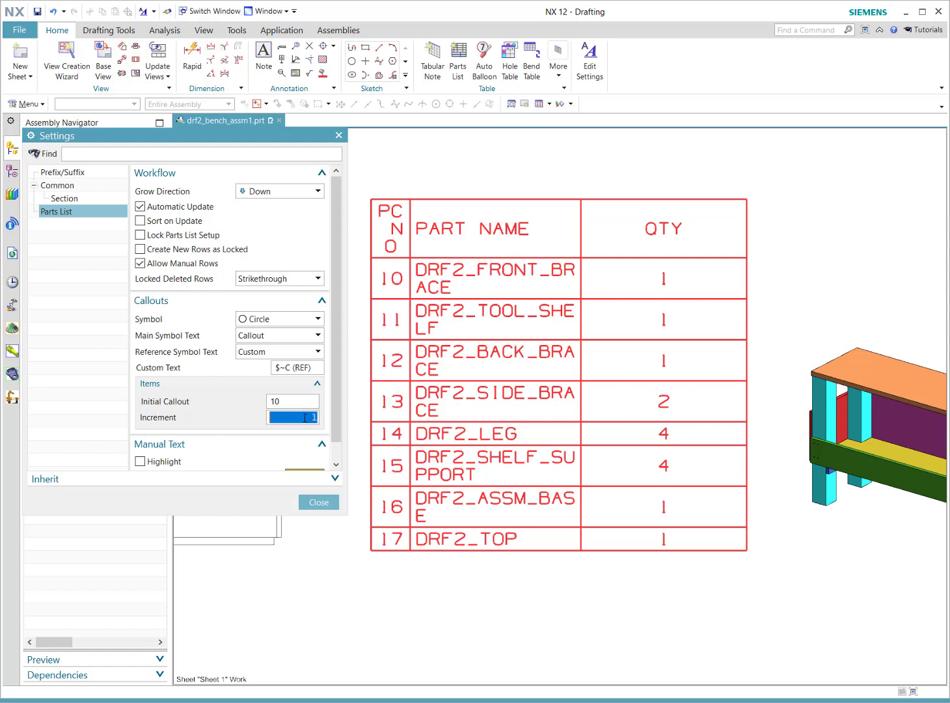
type("10")
key("Tab")
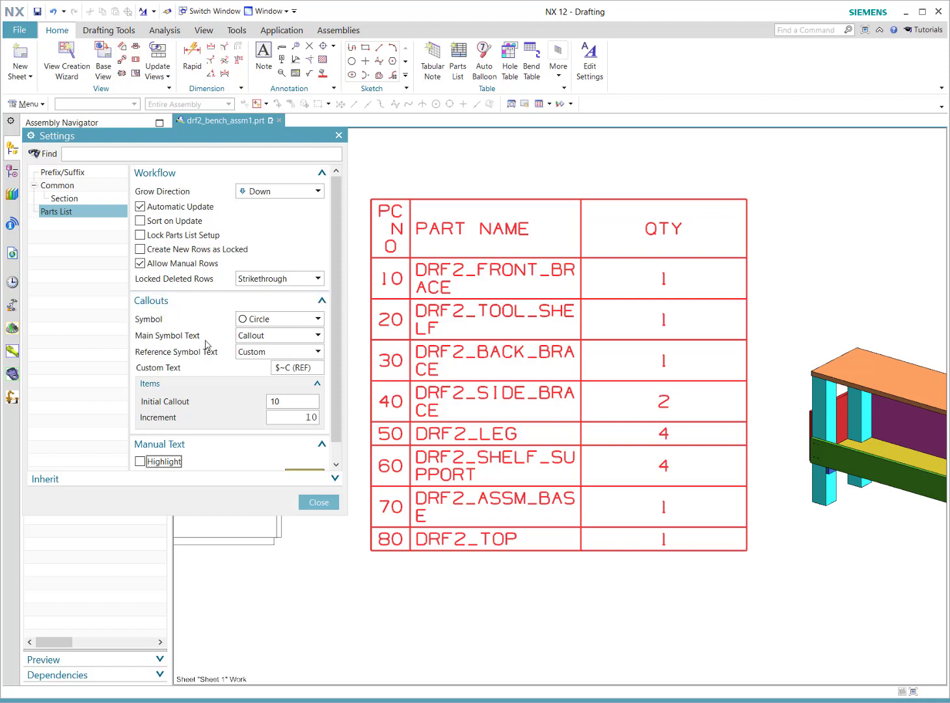
- Use divided-circle balloons showing callout and quantity, no reference text, then close settings
left_click(266, 322)
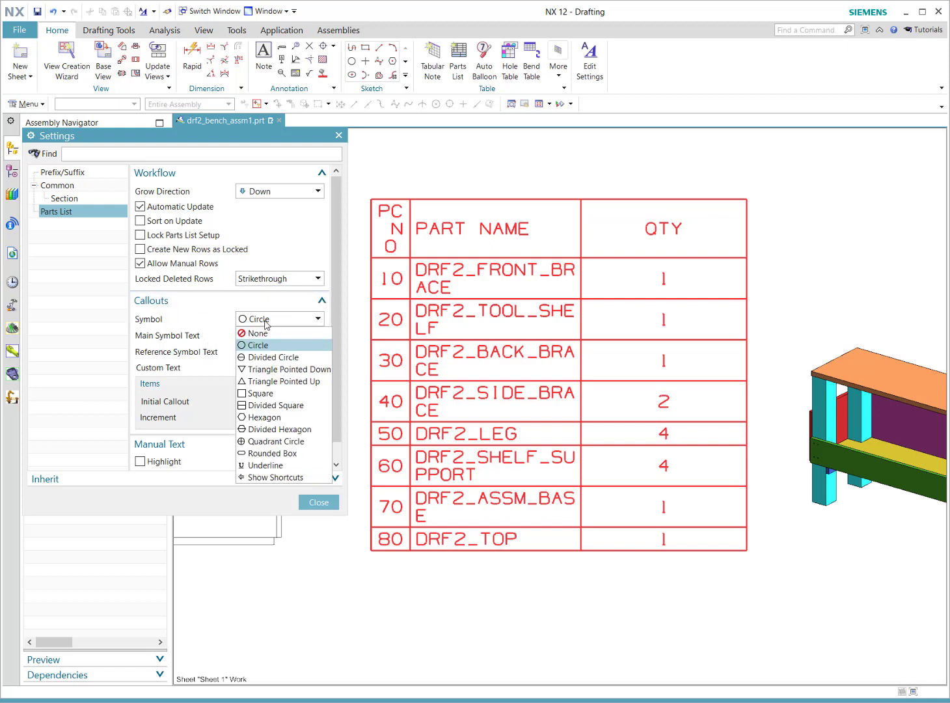
left_click(277, 358)
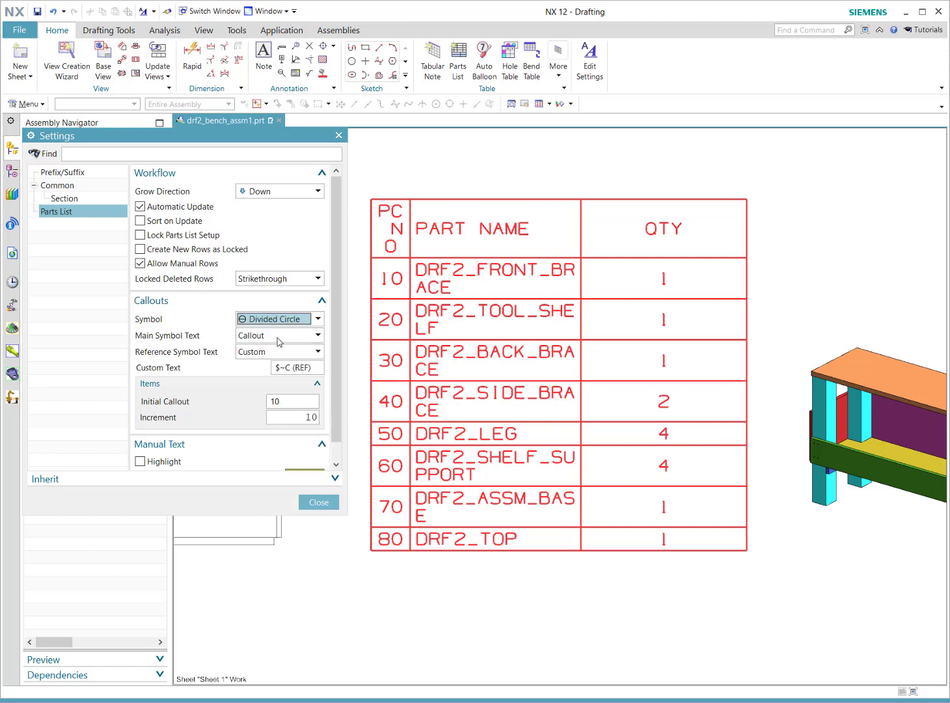
left_click(280, 335)
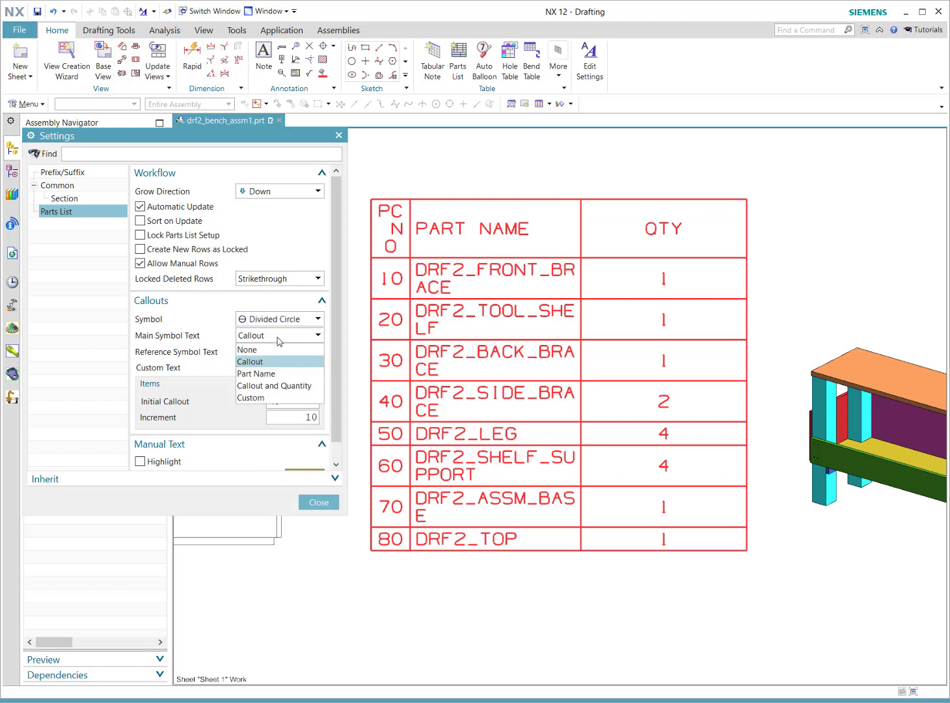
left_click(284, 386)
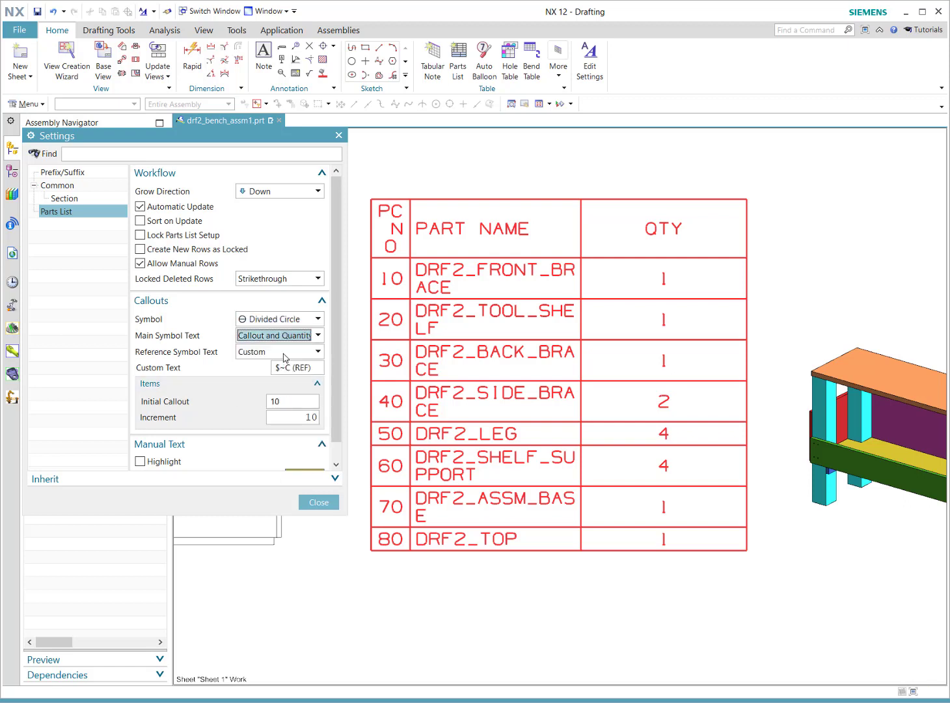
left_click(285, 353)
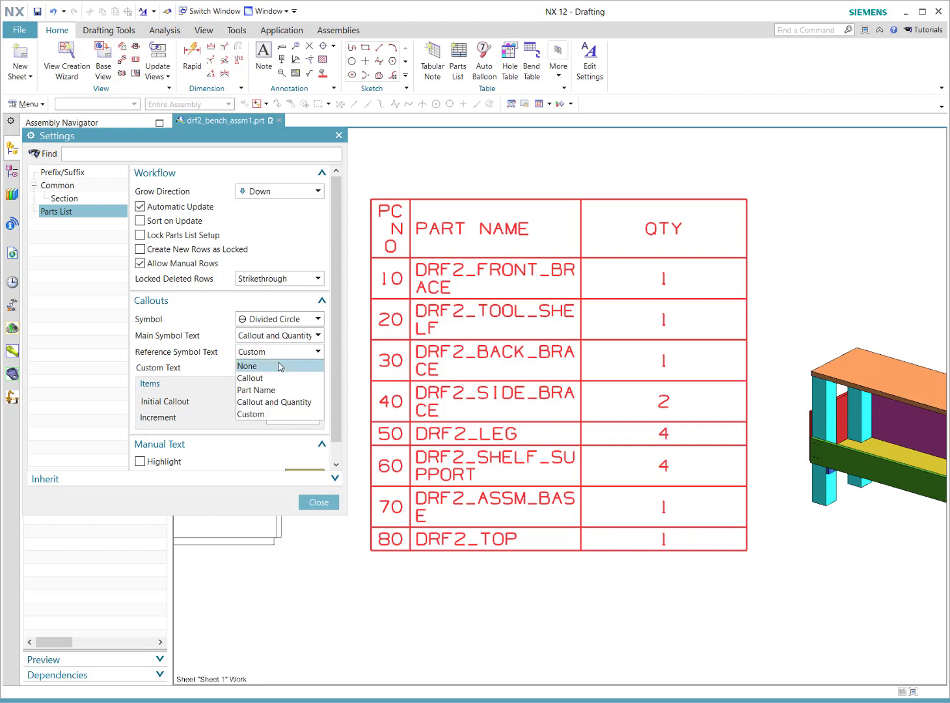
left_click(280, 366)
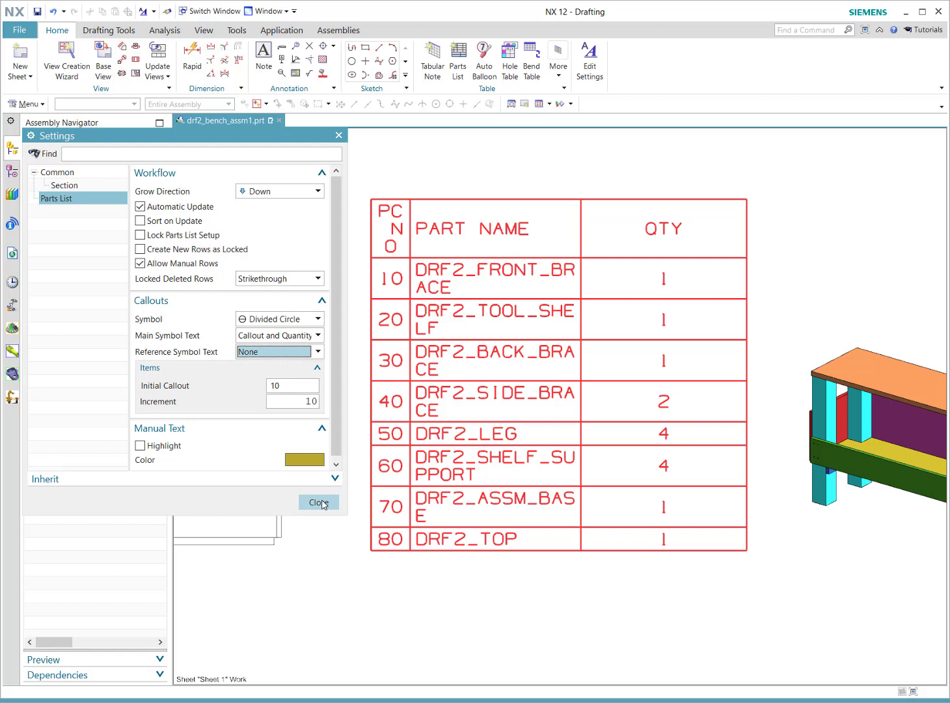
left_click(67, 185)
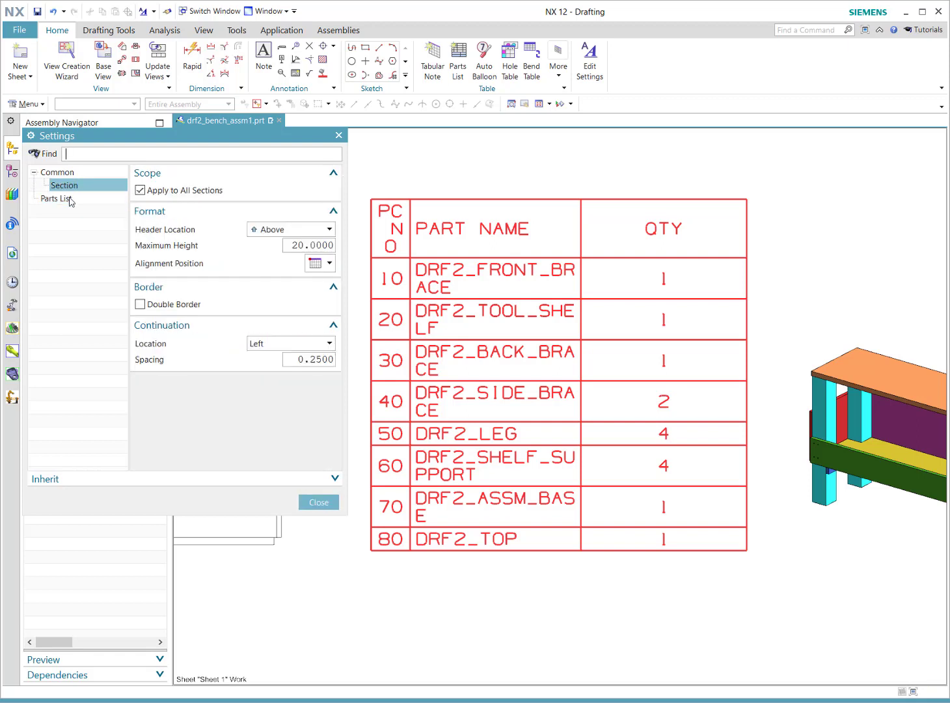
left_click(65, 199)
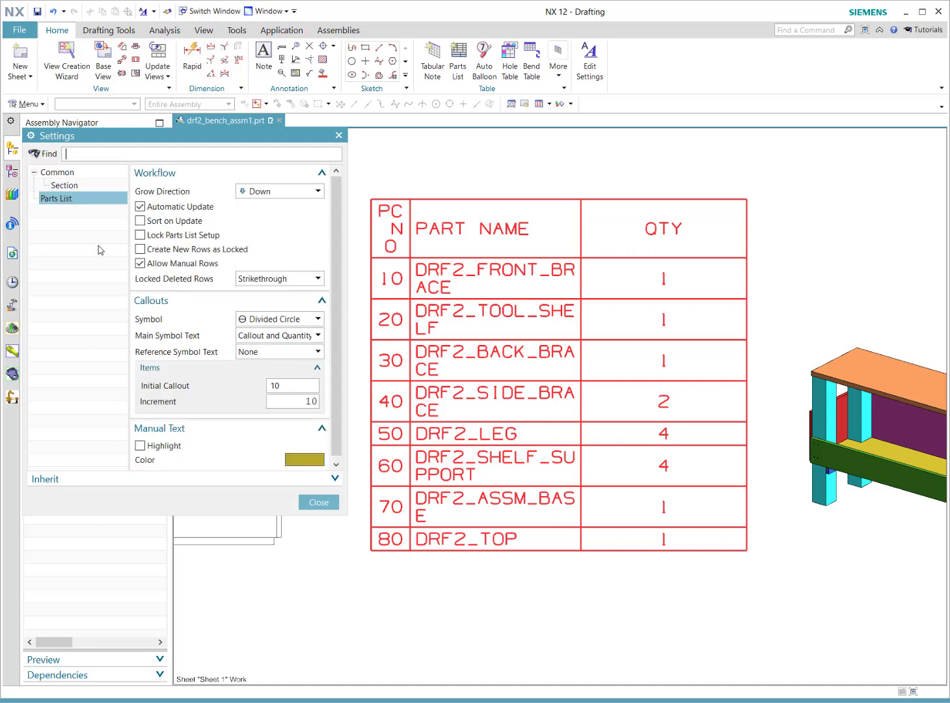
left_click(319, 503)
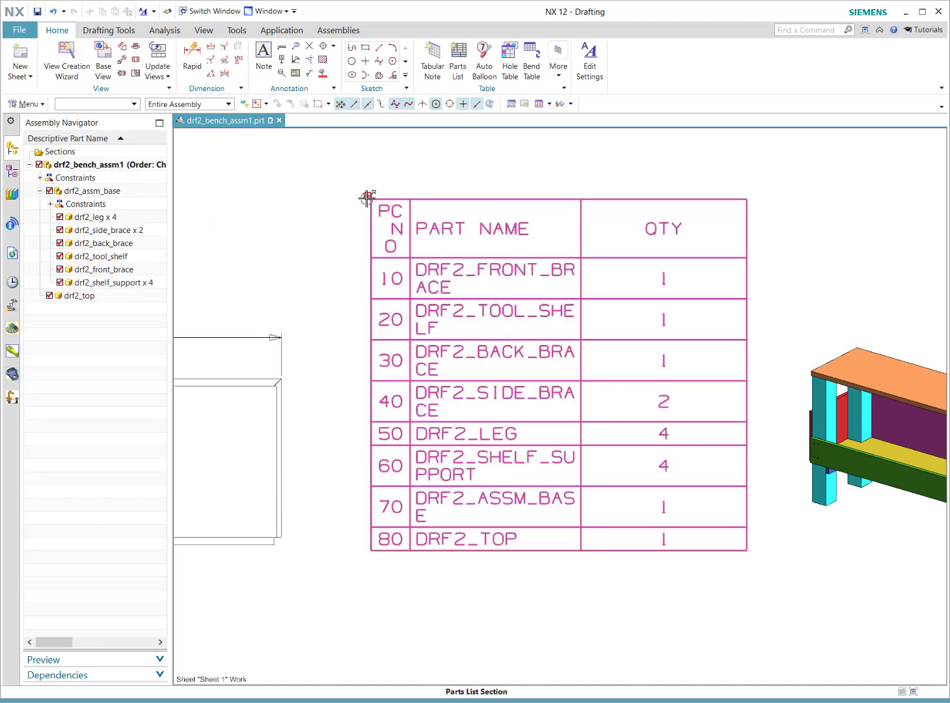
- In the parts list cell settings, turn off Wrap and Auto Size Text and turn on Auto Size Column
left_click(365, 195)
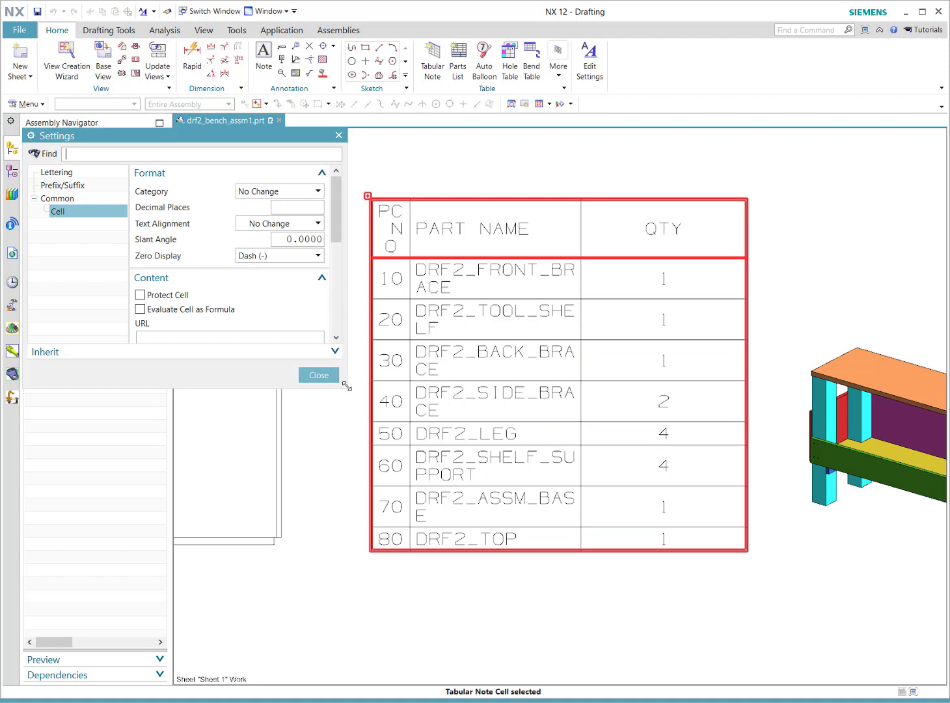
left_click_drag(345, 386, 481, 603)
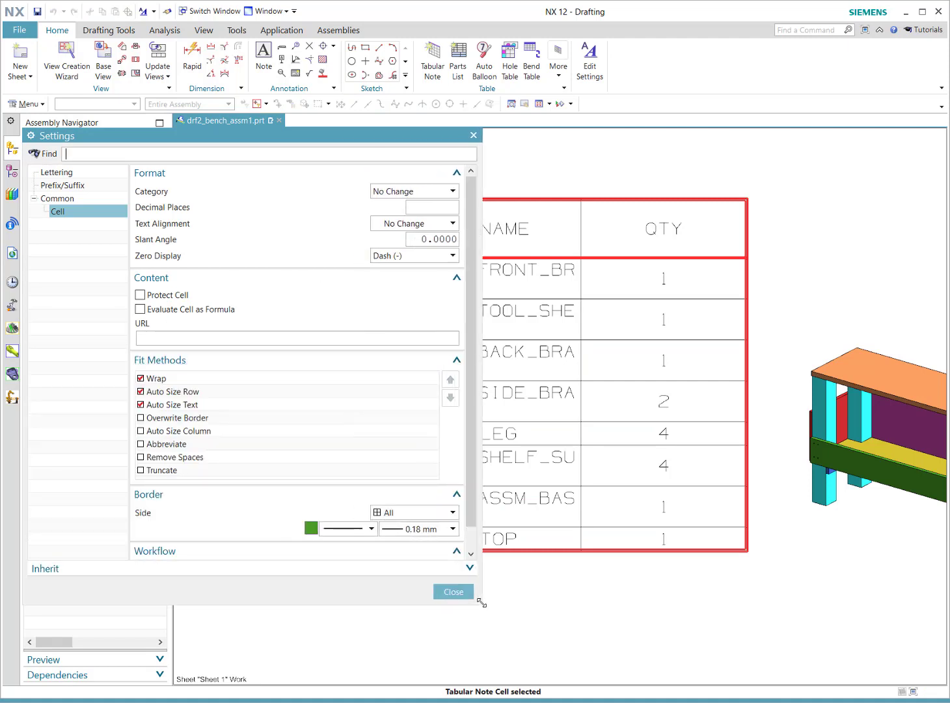
left_click(141, 378)
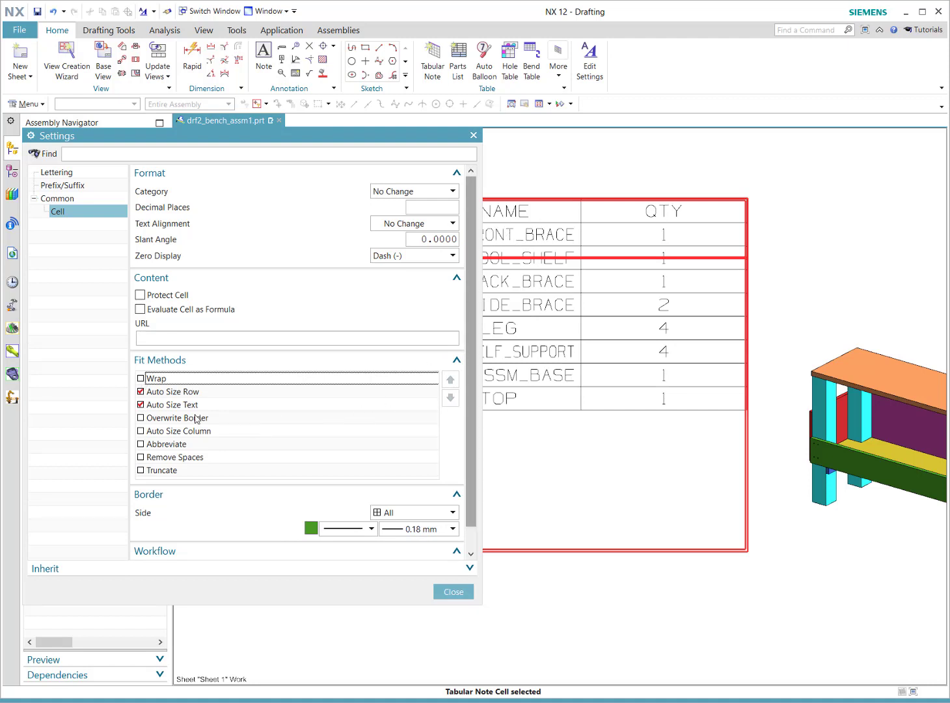
left_click(142, 406)
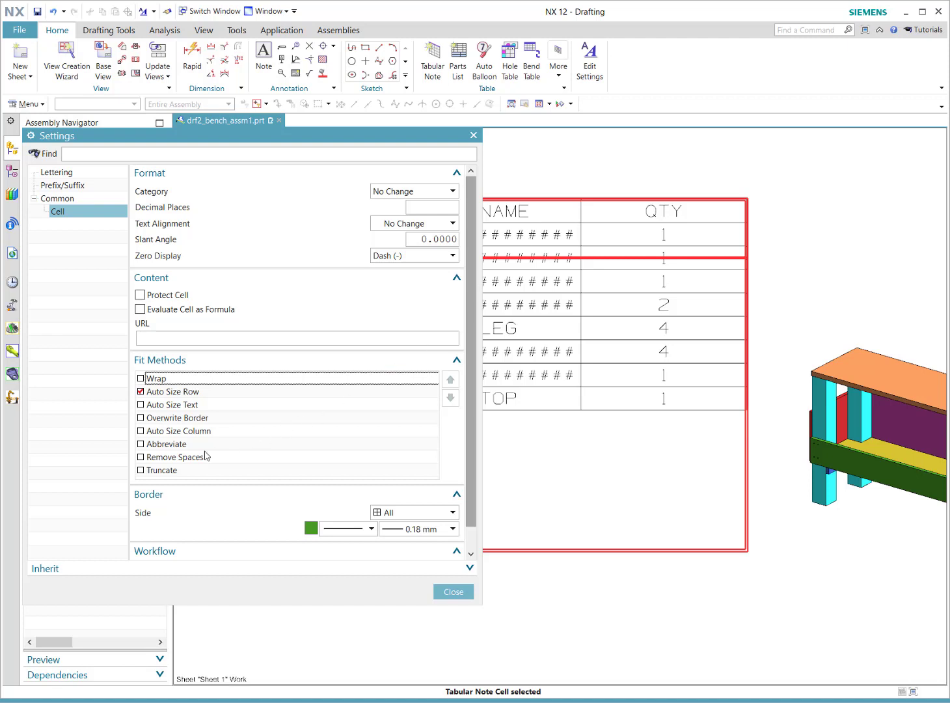
left_click(140, 432)
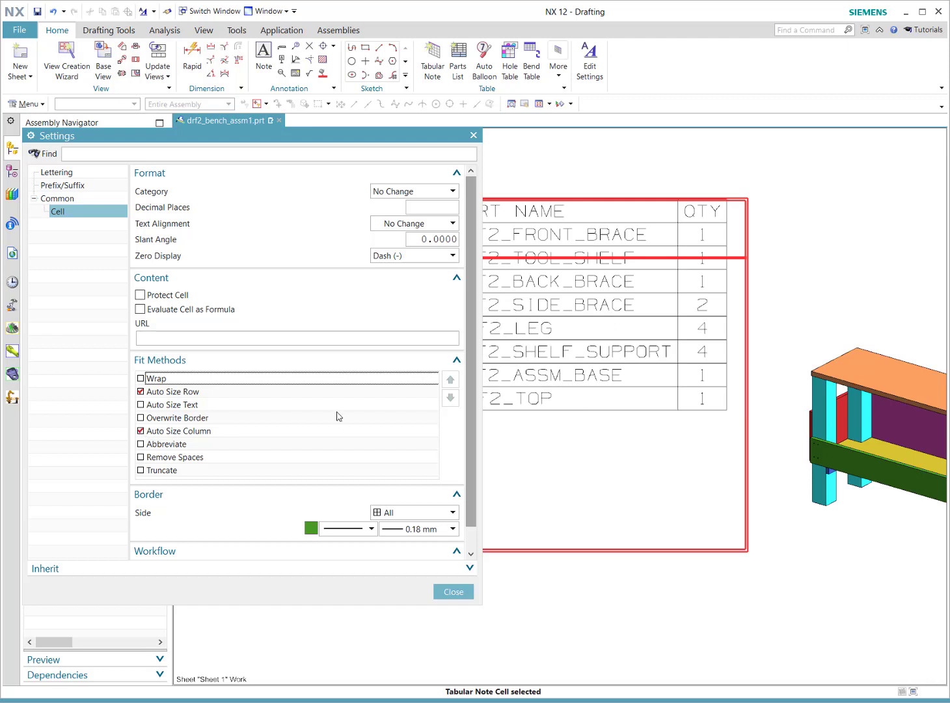
left_click(453, 591)
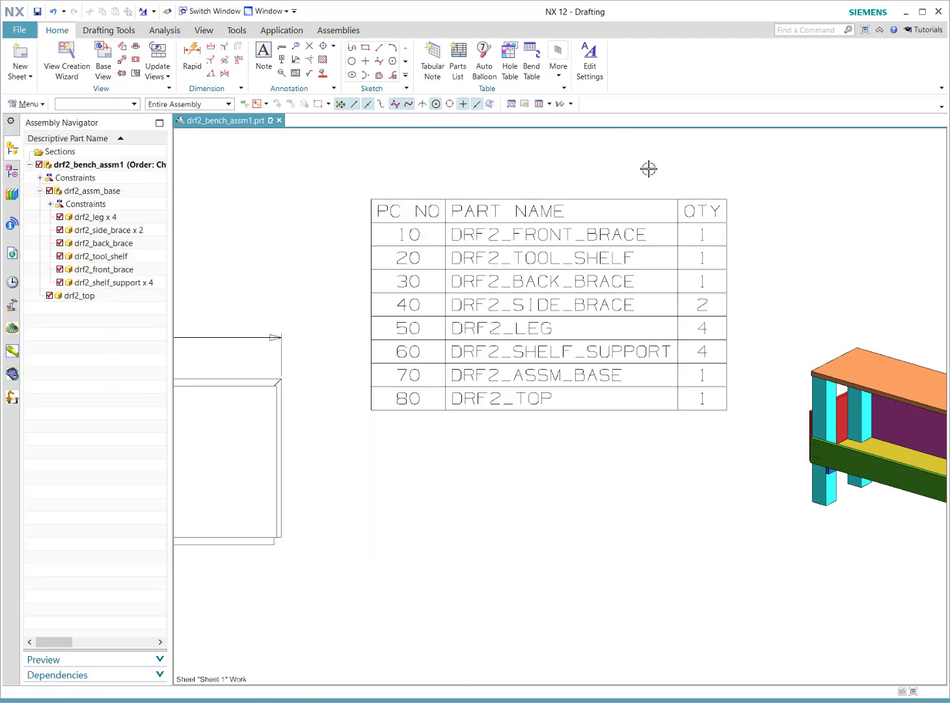
- Keep automatic column sizing and rename the PC NO header to 'Item'
left_click_drag(677, 235, 637, 233)
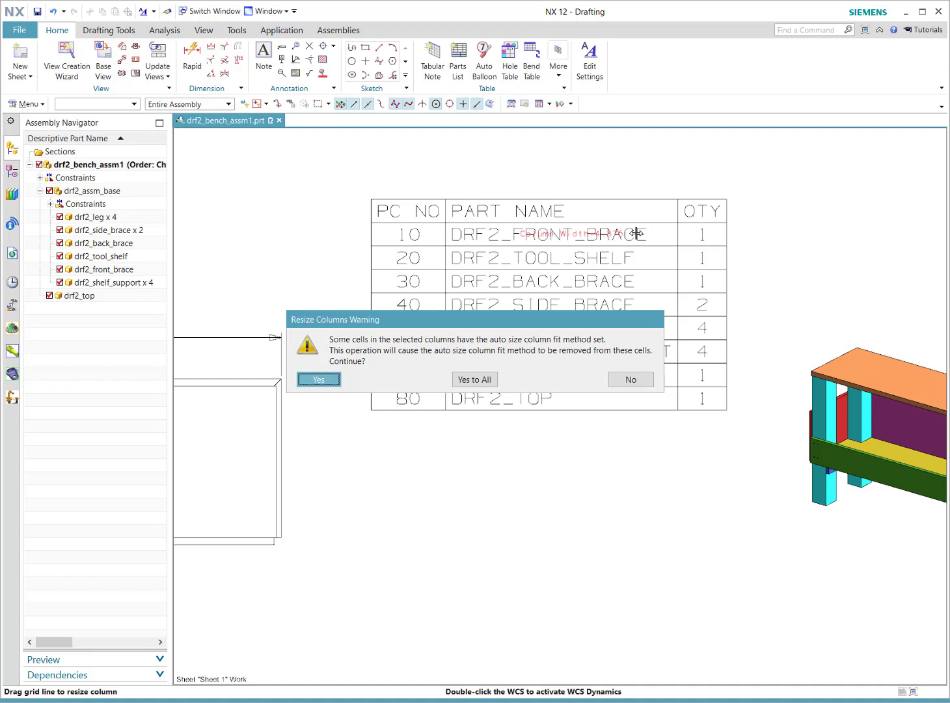
left_click(629, 381)
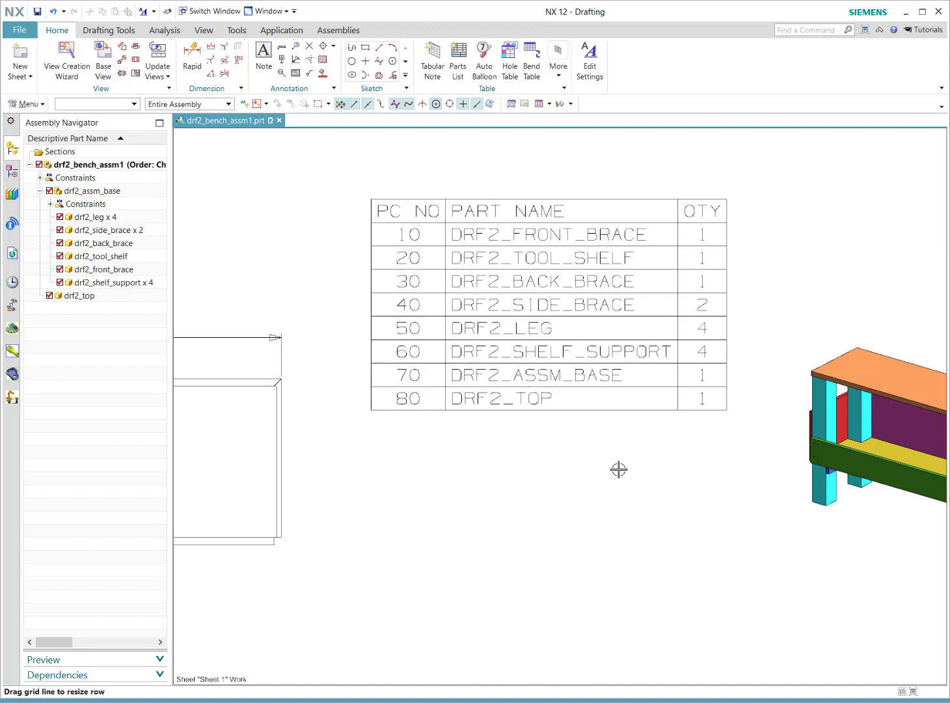
double_click(414, 212)
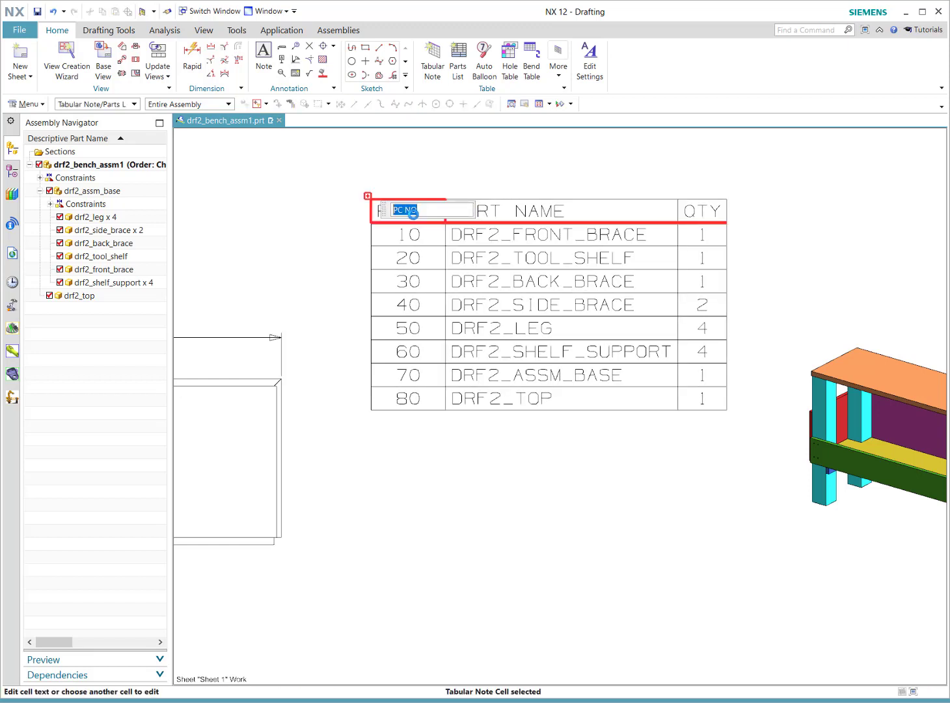
key("BackSpace")
type("Item")
key("Return")
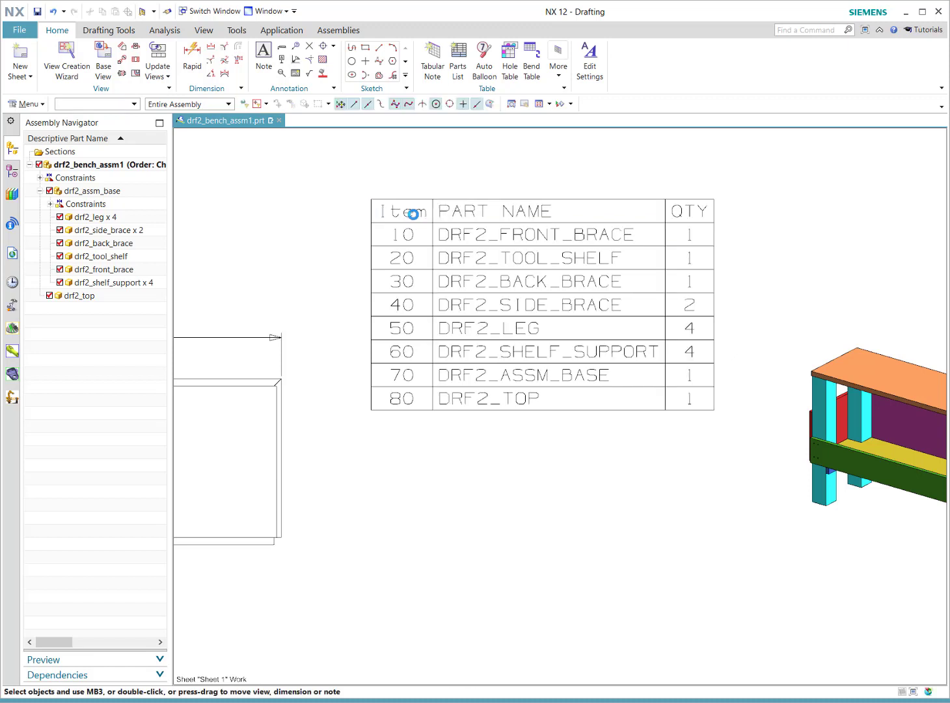
left_click(689, 212)
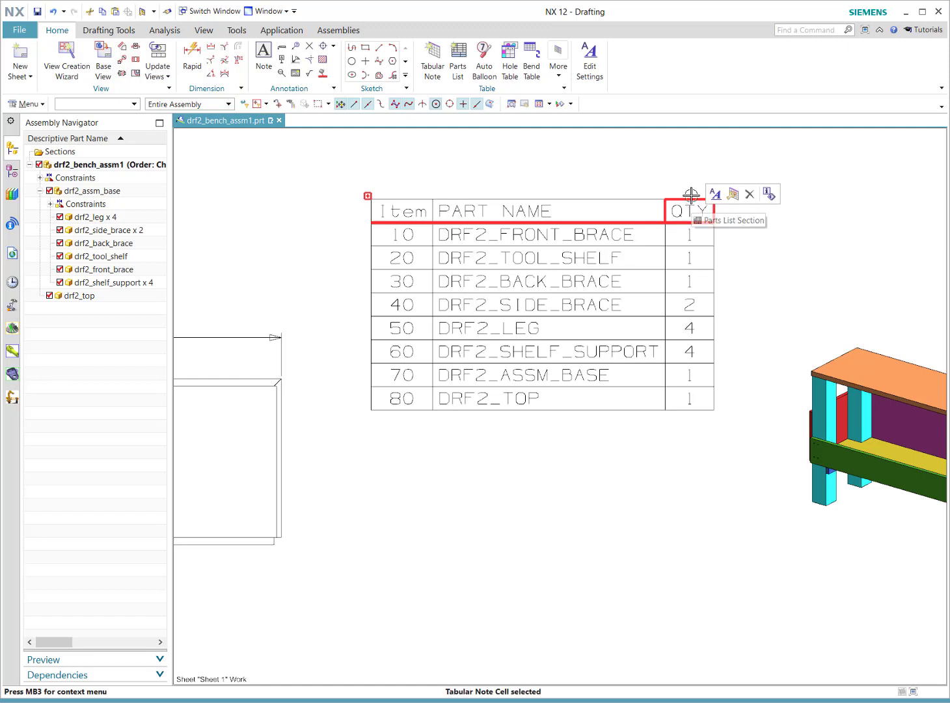
- Insert a new empty column to the right of the QTY column
right_click(693, 206)
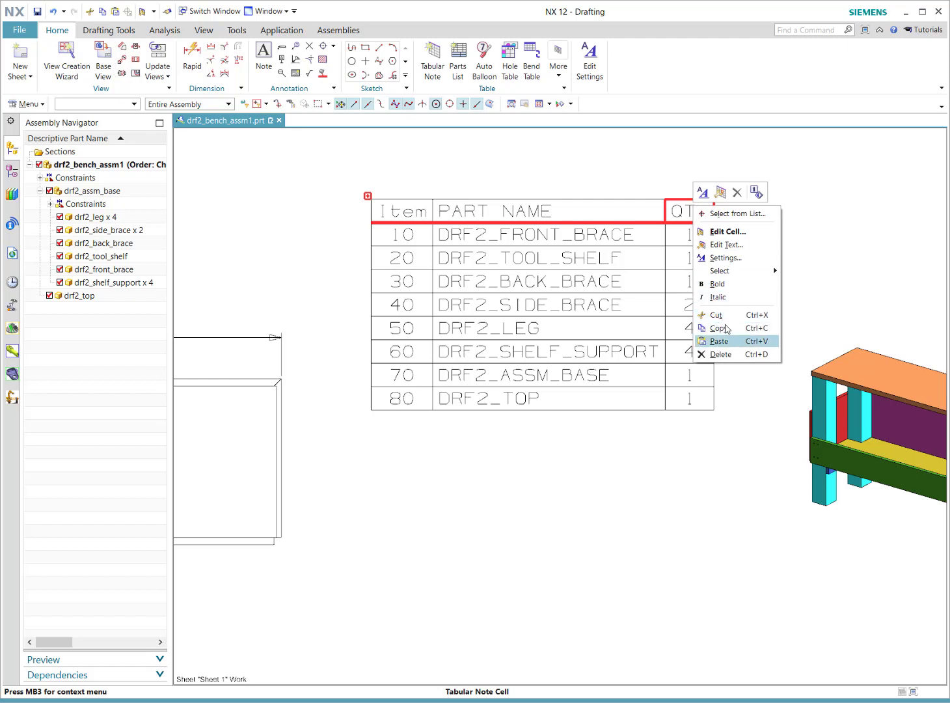
left_click(681, 157)
key("Escape")
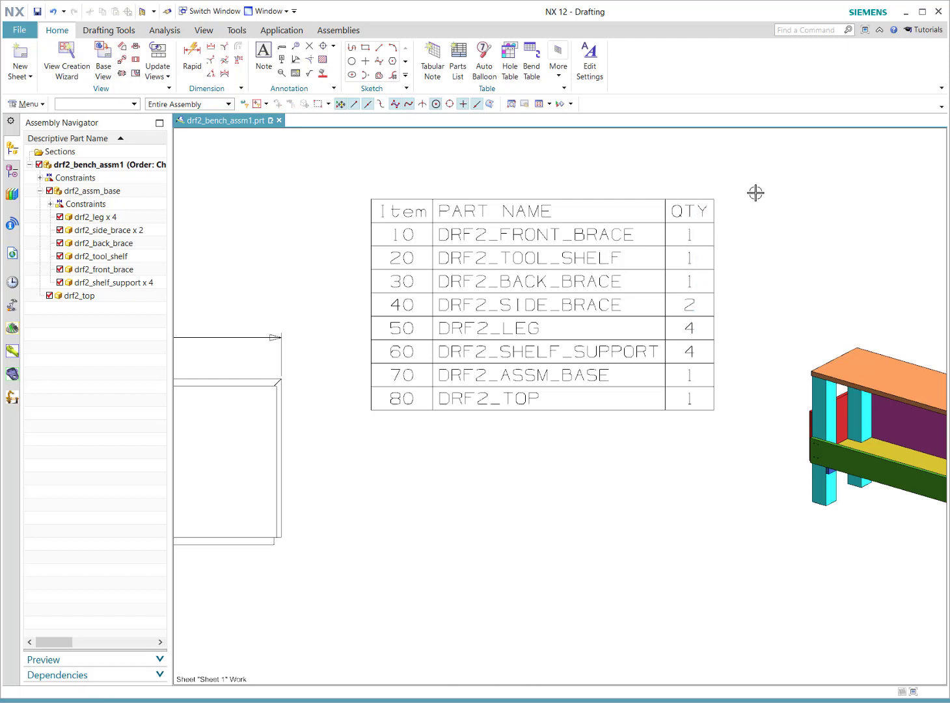
left_click(694, 204)
right_click(694, 204)
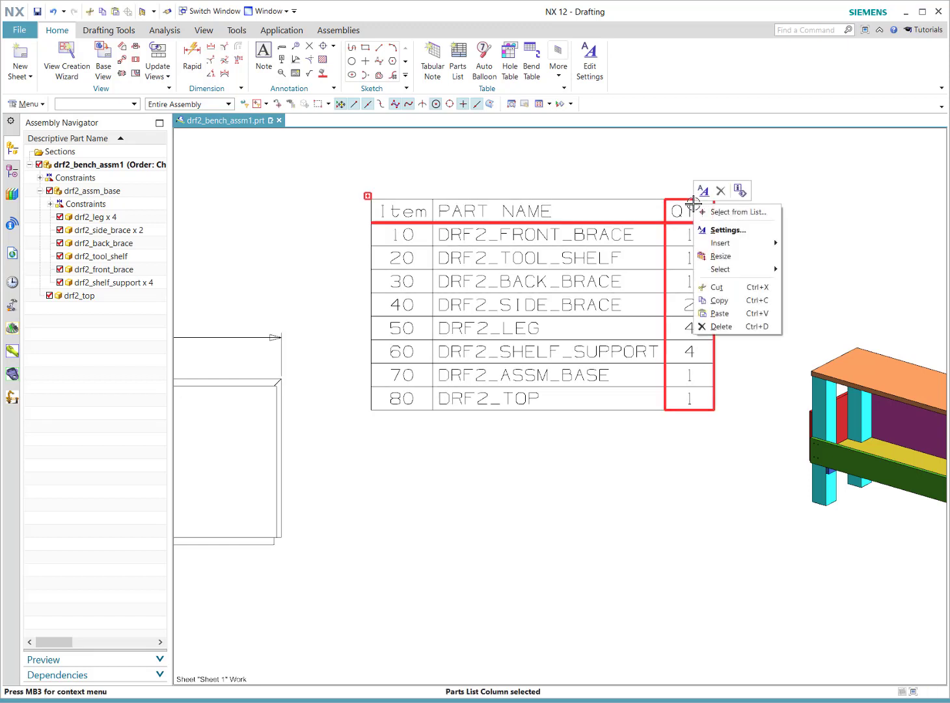
mouse_move(748, 243)
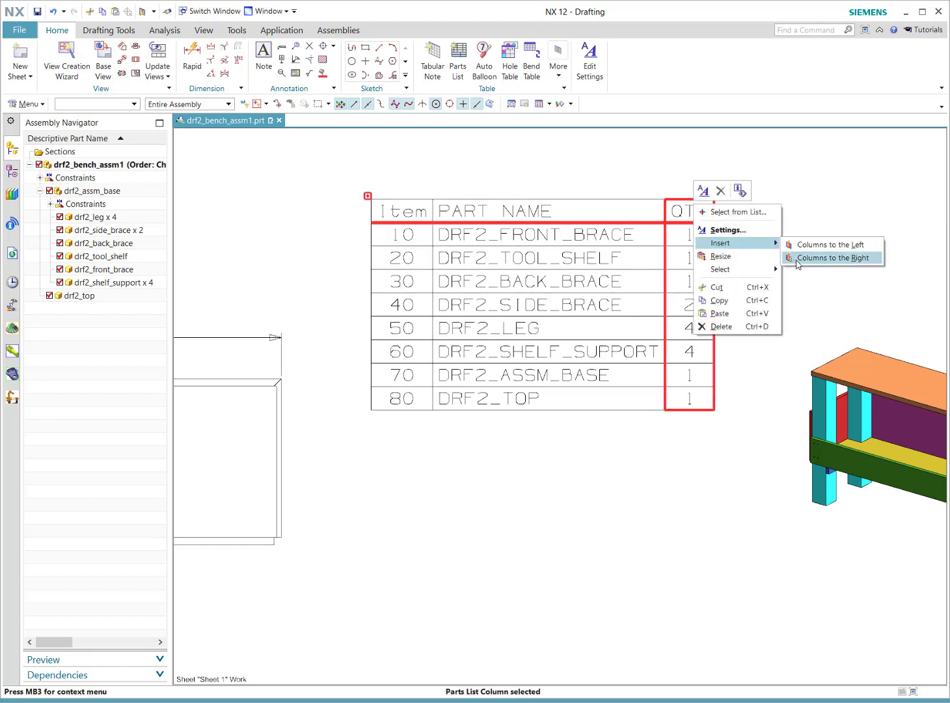
left_click(799, 259)
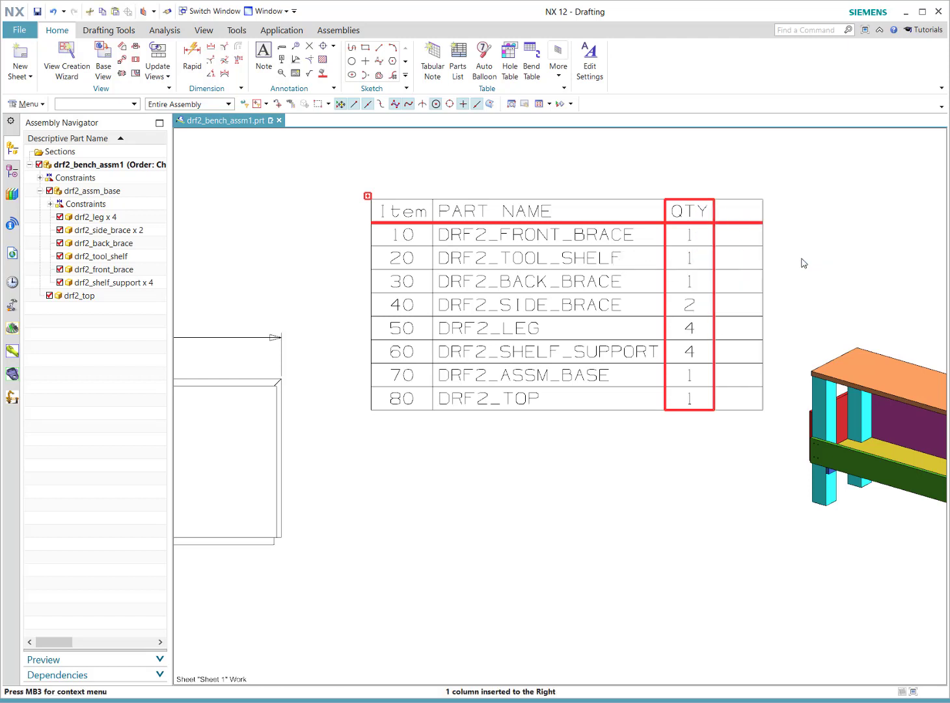
left_click(742, 179)
key("Escape")
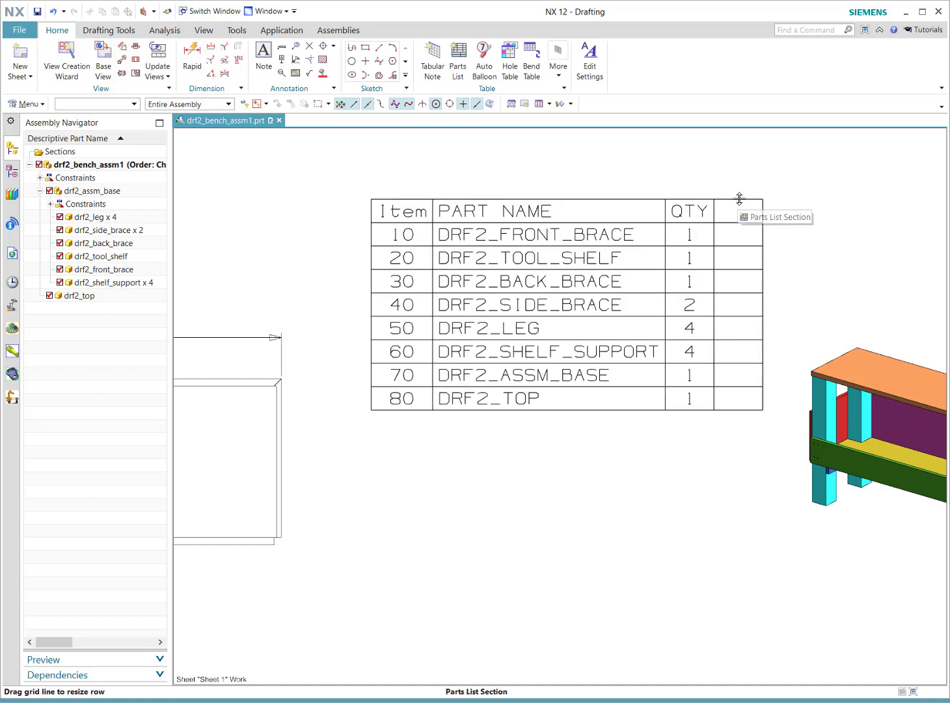
- Set the new column's attribute to MAT so it lists each part's material
left_click(739, 199)
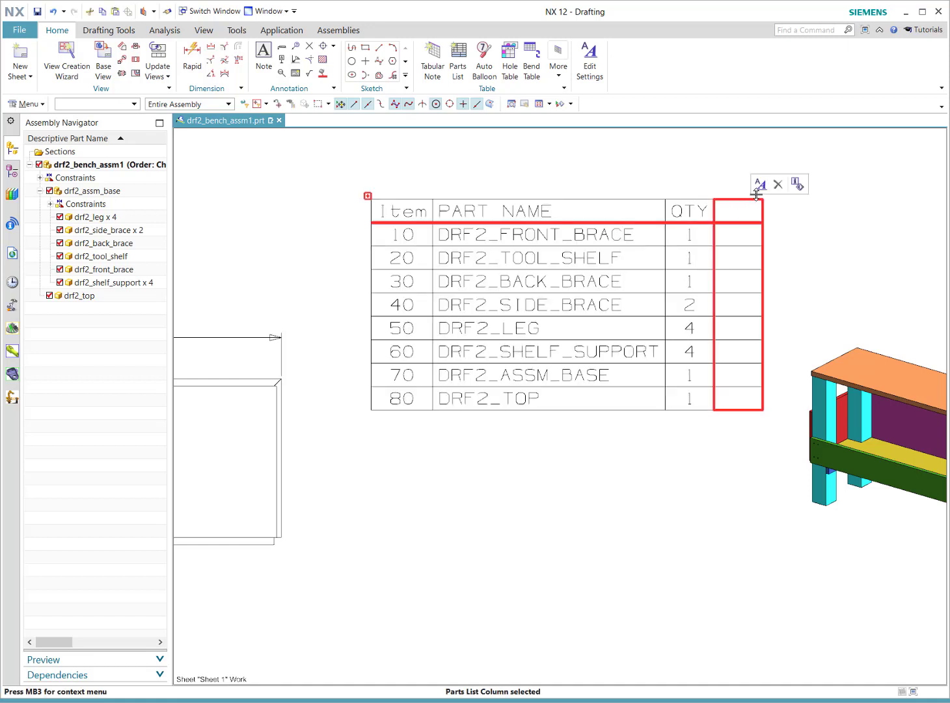
left_click(760, 184)
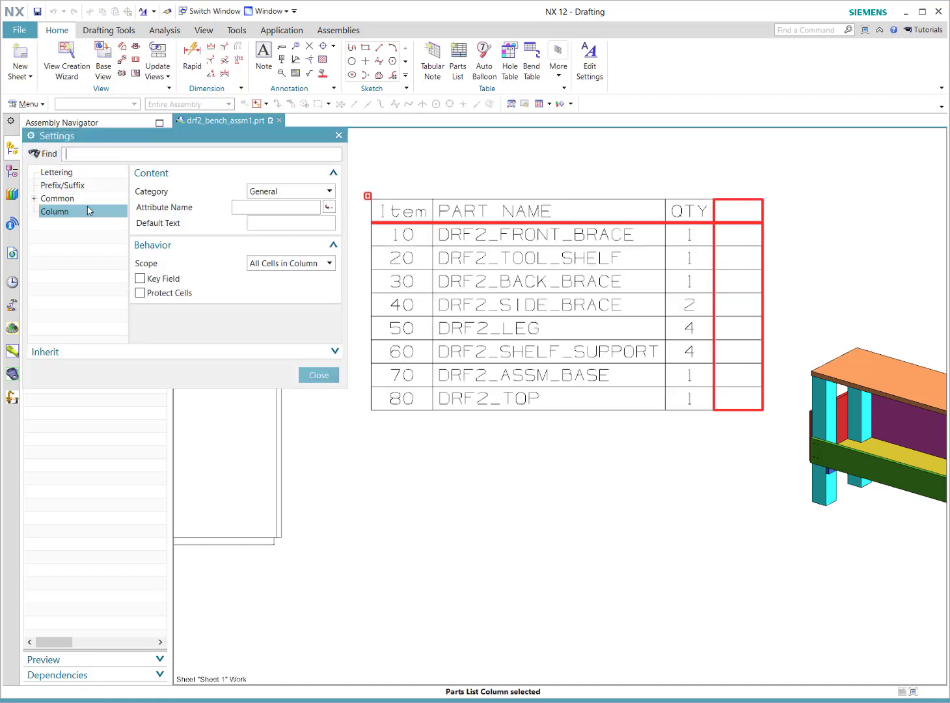
left_click(329, 207)
scroll(173, 328, "down", 3)
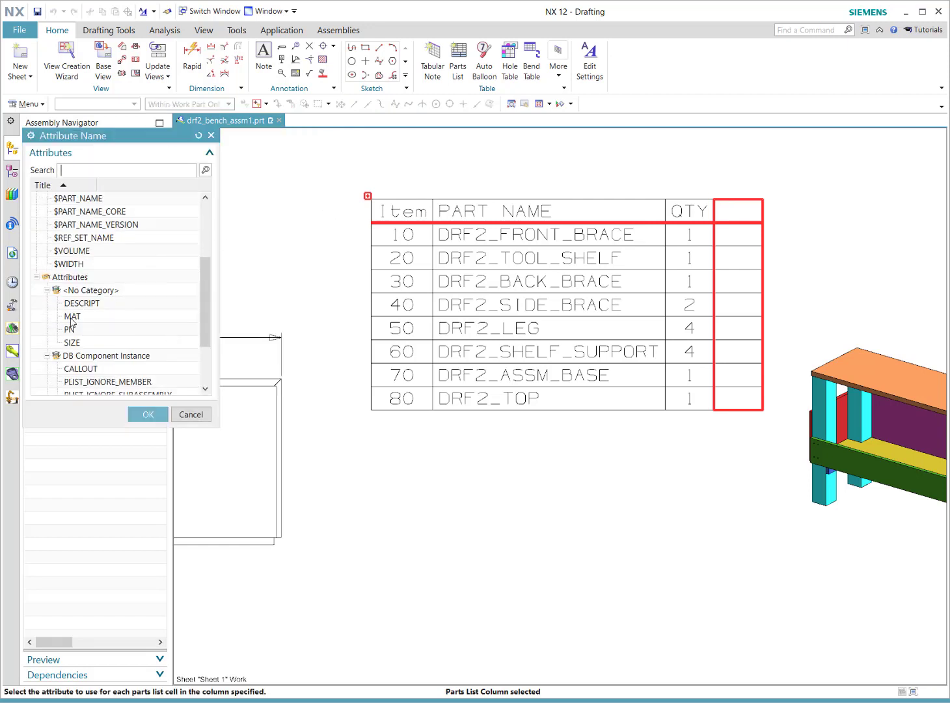
left_click(71, 319)
left_click(75, 306)
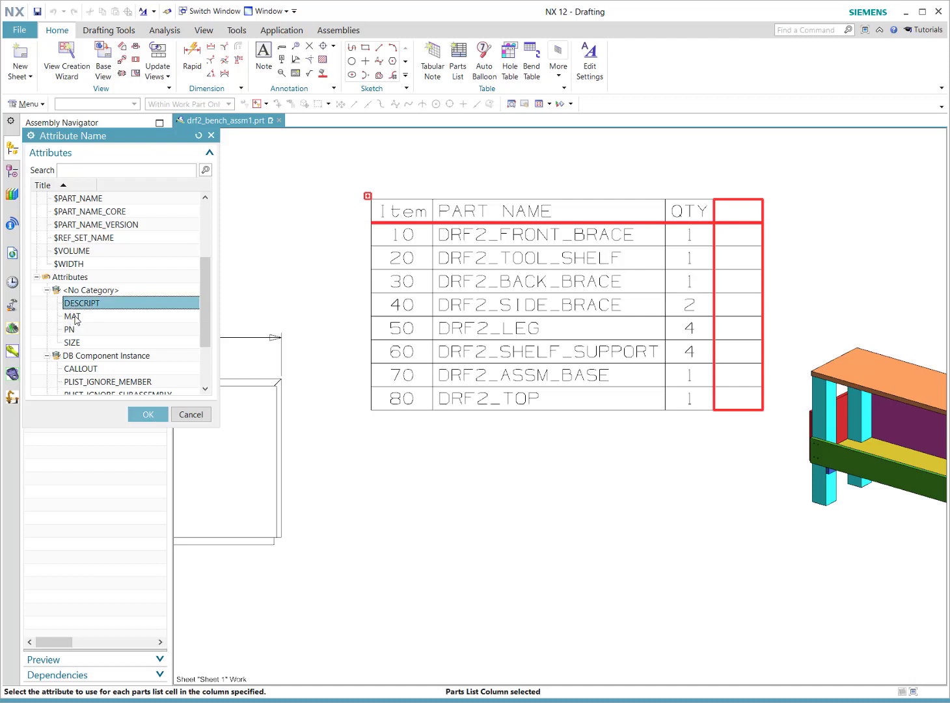
left_click(76, 318)
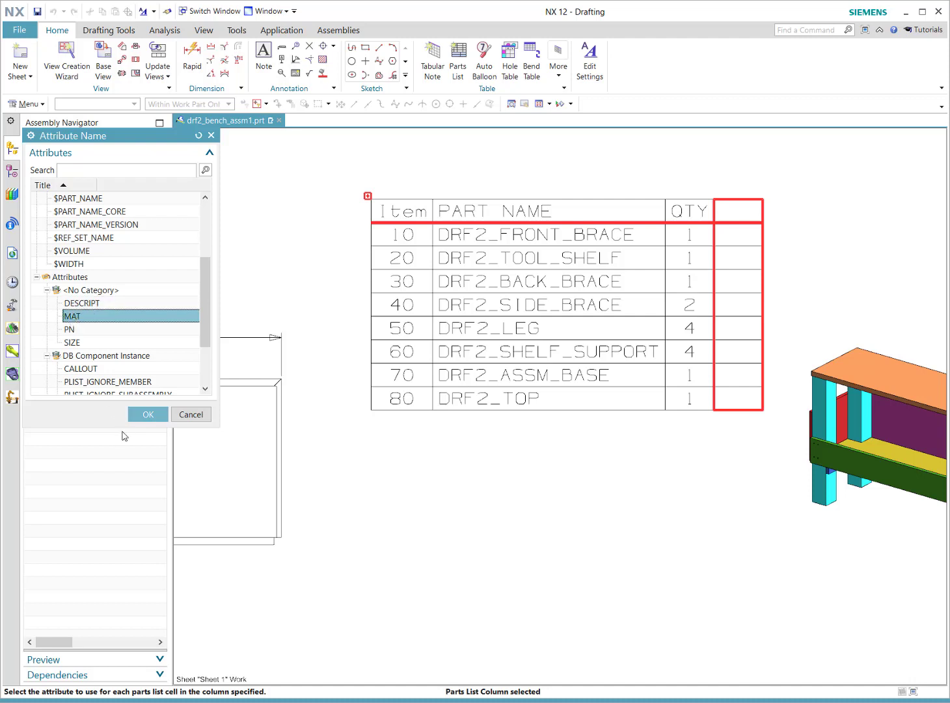
left_click(141, 416)
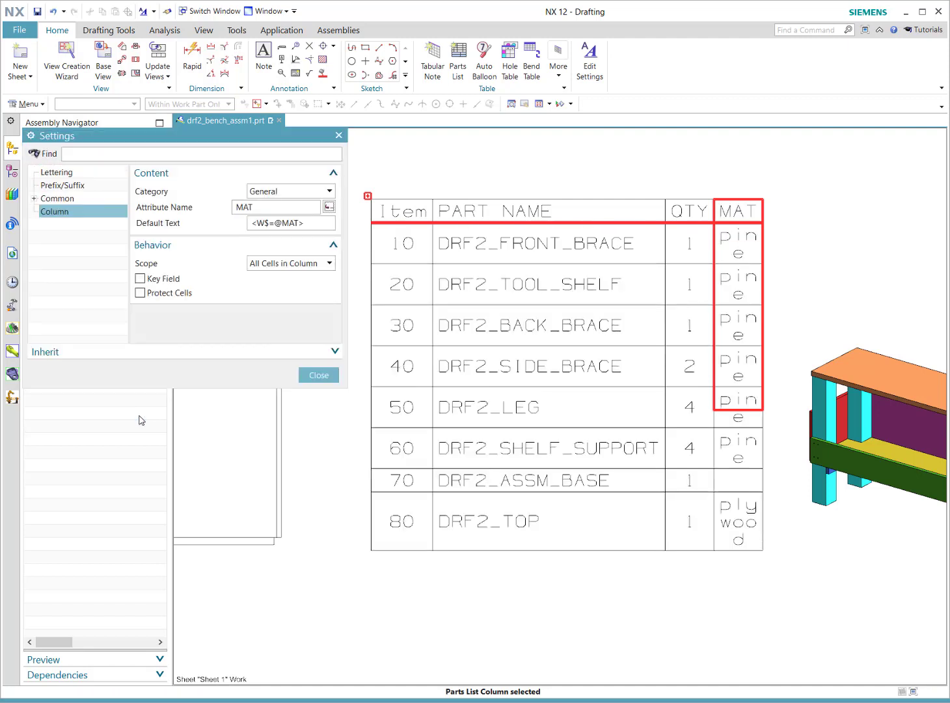
left_click(34, 199)
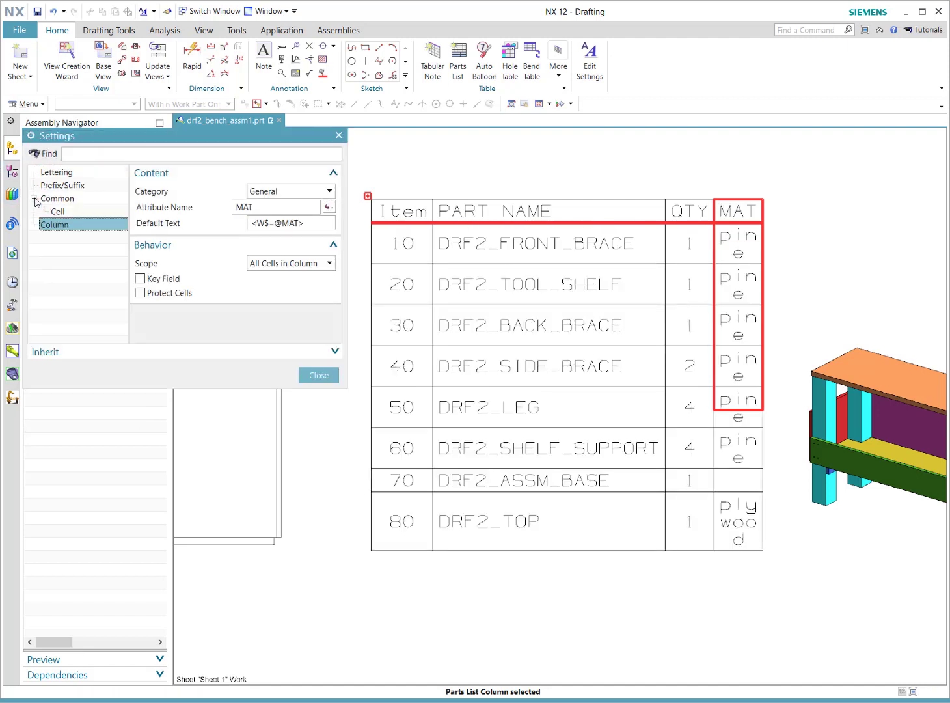
left_click_drag(337, 389, 395, 539)
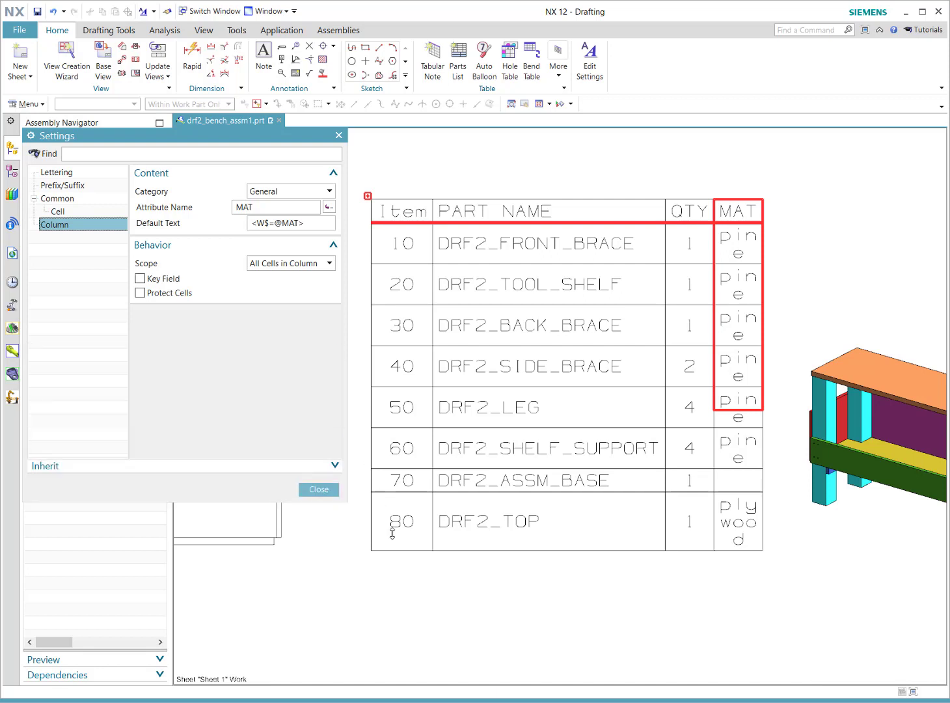
- Turn off Wrap and Auto Size Text for the MAT cells, keep Auto Size Row on, and close
left_click(57, 212)
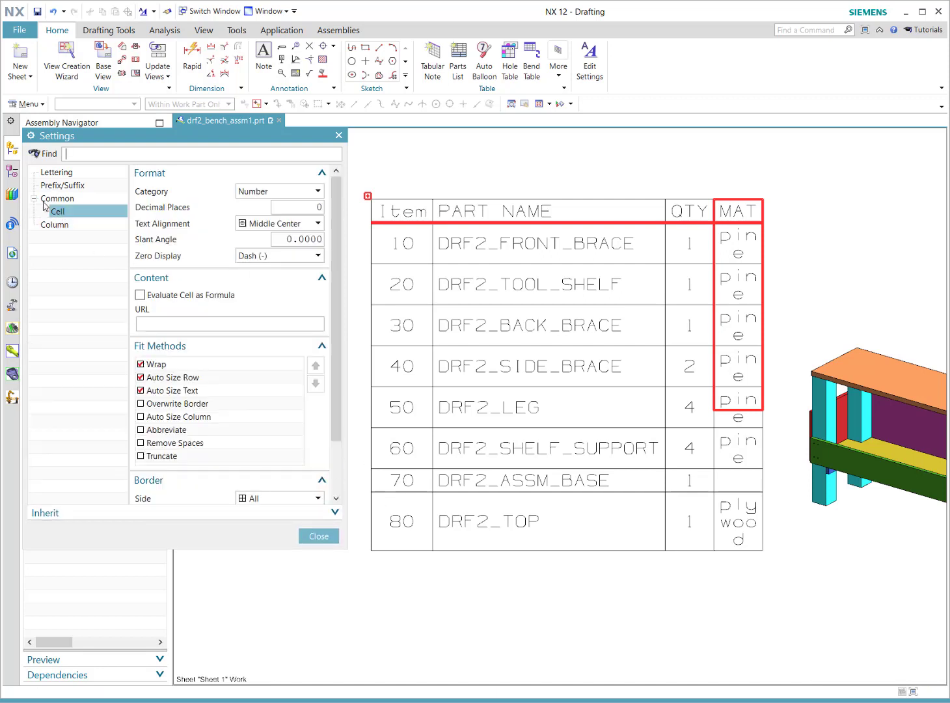
left_click(140, 369)
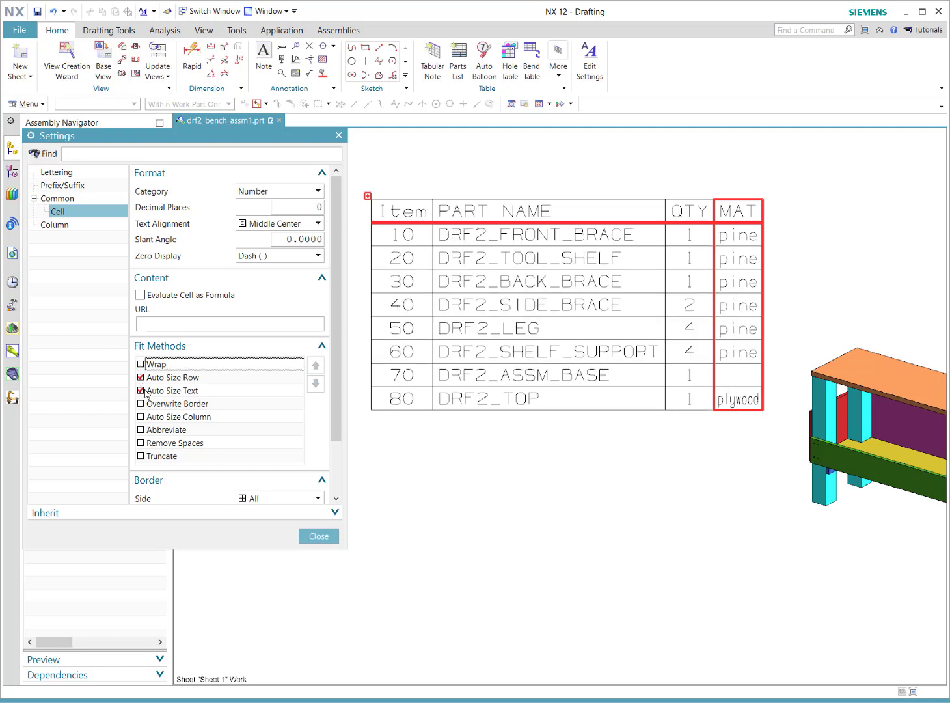
left_click(141, 391)
left_click(140, 417)
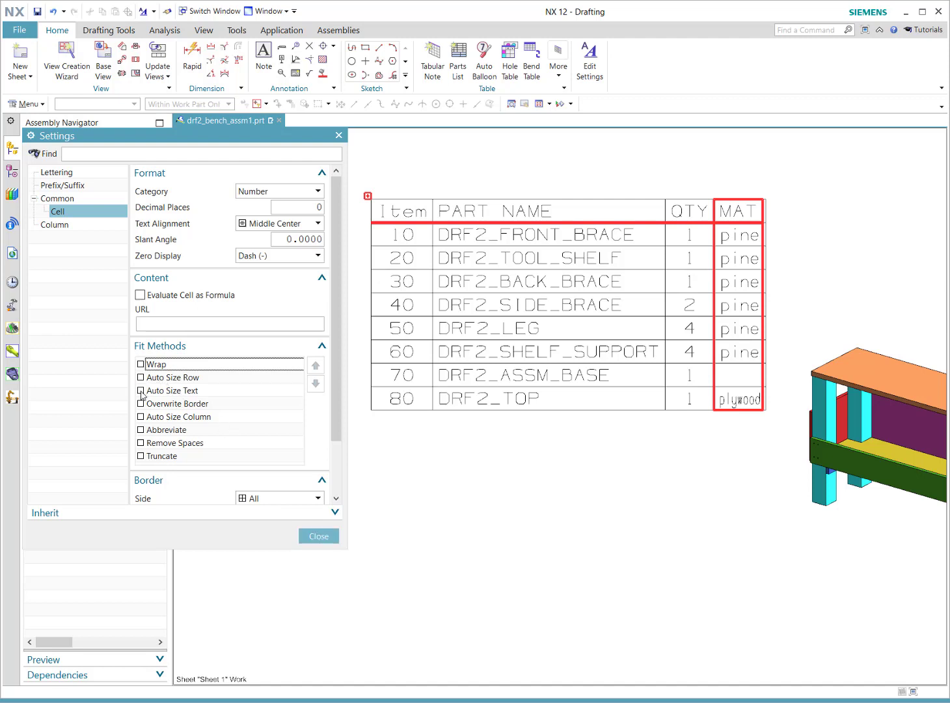
left_click(141, 417)
left_click(141, 417)
left_click(140, 378)
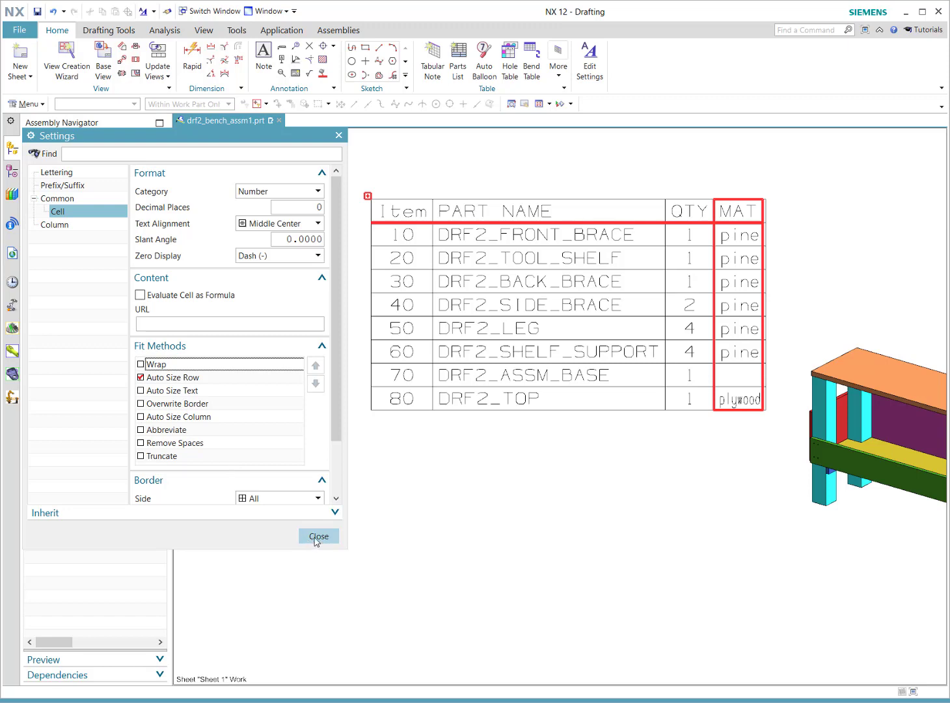
left_click(317, 538)
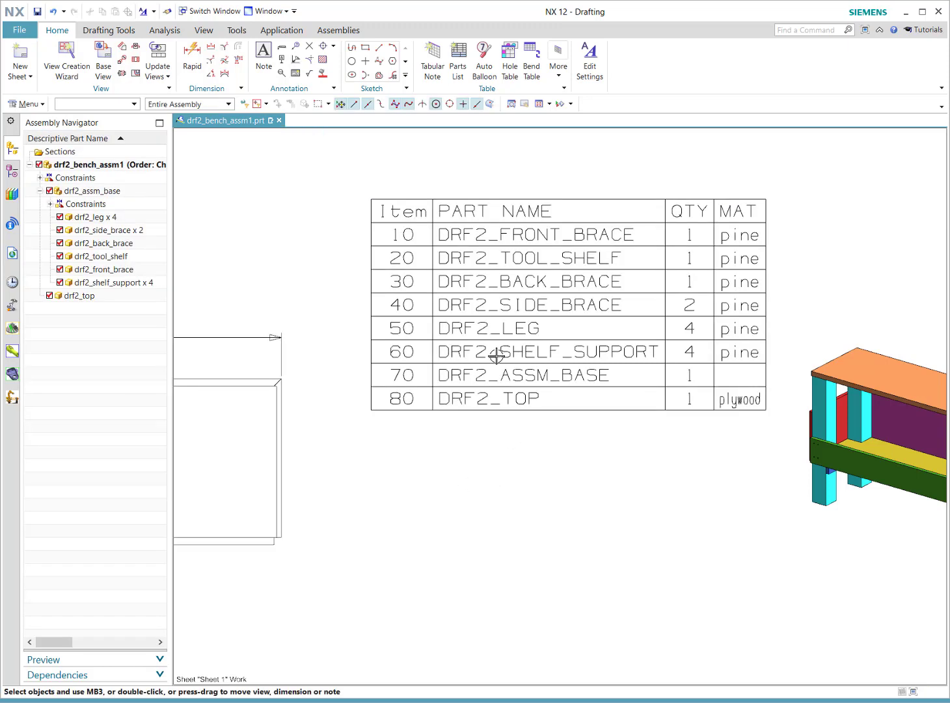
- Deselect the parts list and select the assembly base and its components
left_click(368, 195)
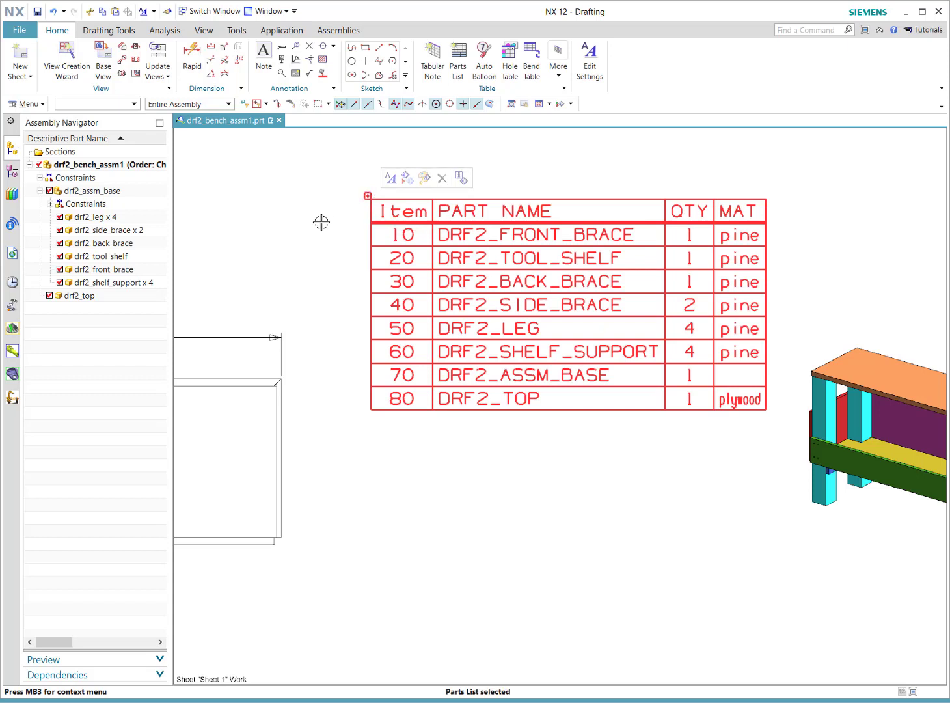
key("Escape")
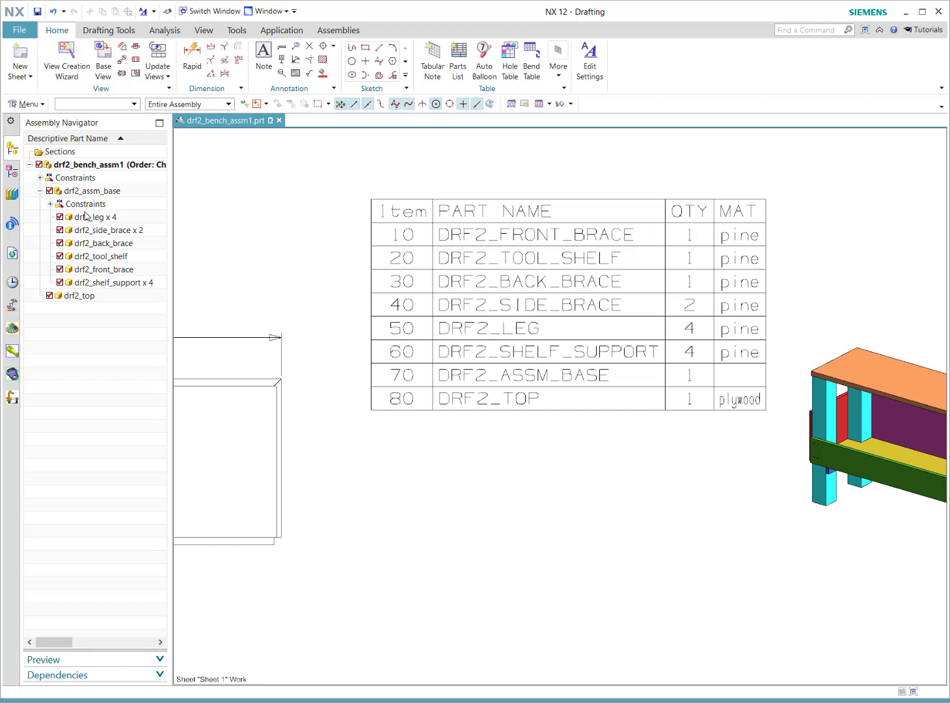
left_click(59, 193)
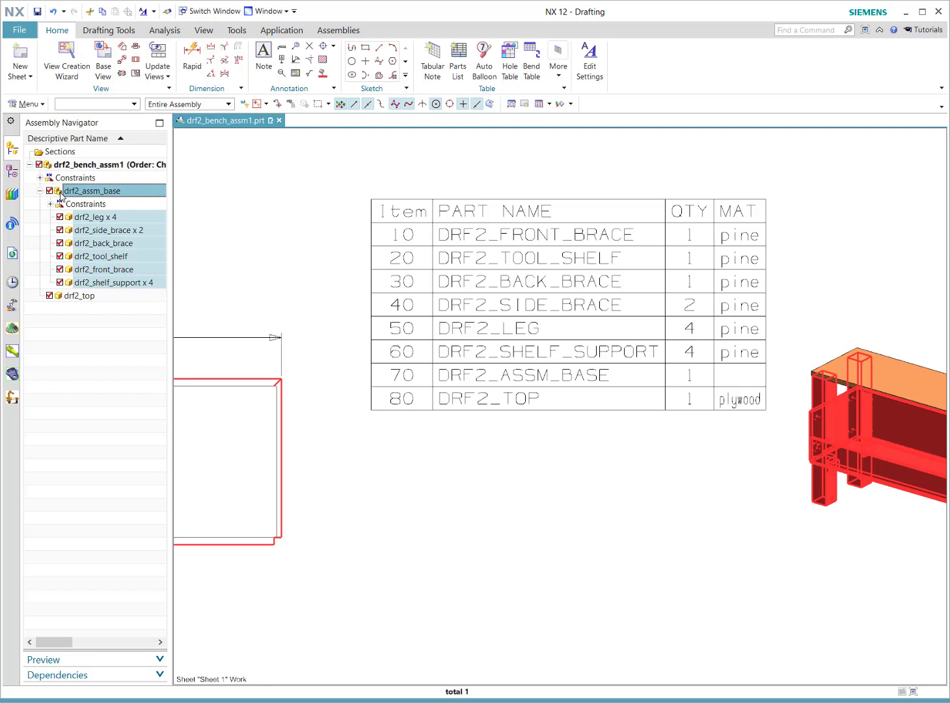
- Open the attributes of all eight bench parts, drf2_assm_base through drf2_top, with Apply to set to Part
left_click(71, 297, "shift")
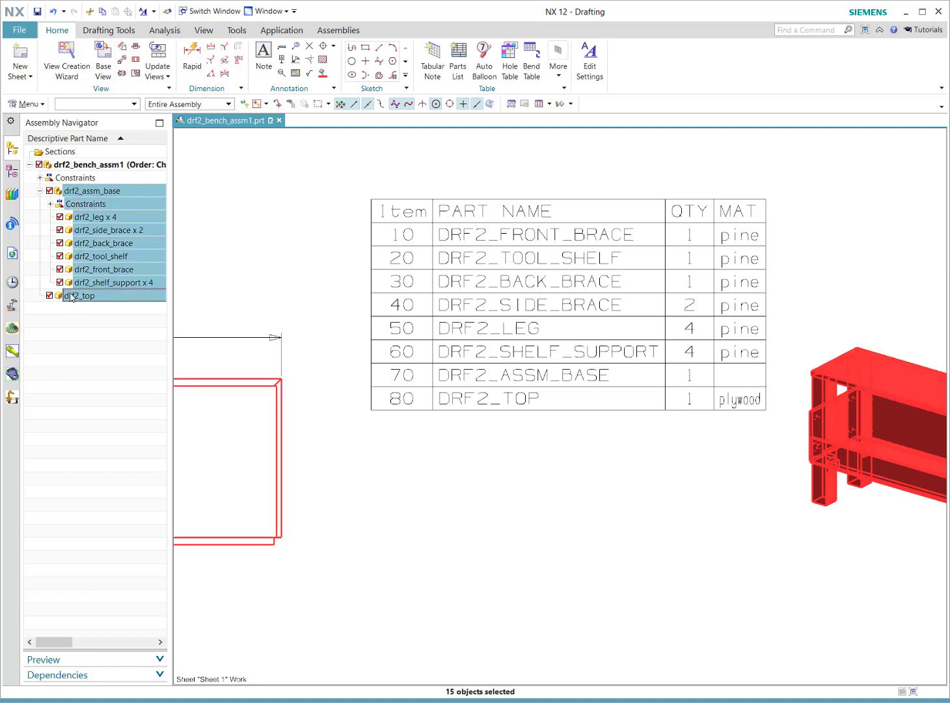
right_click(95, 229)
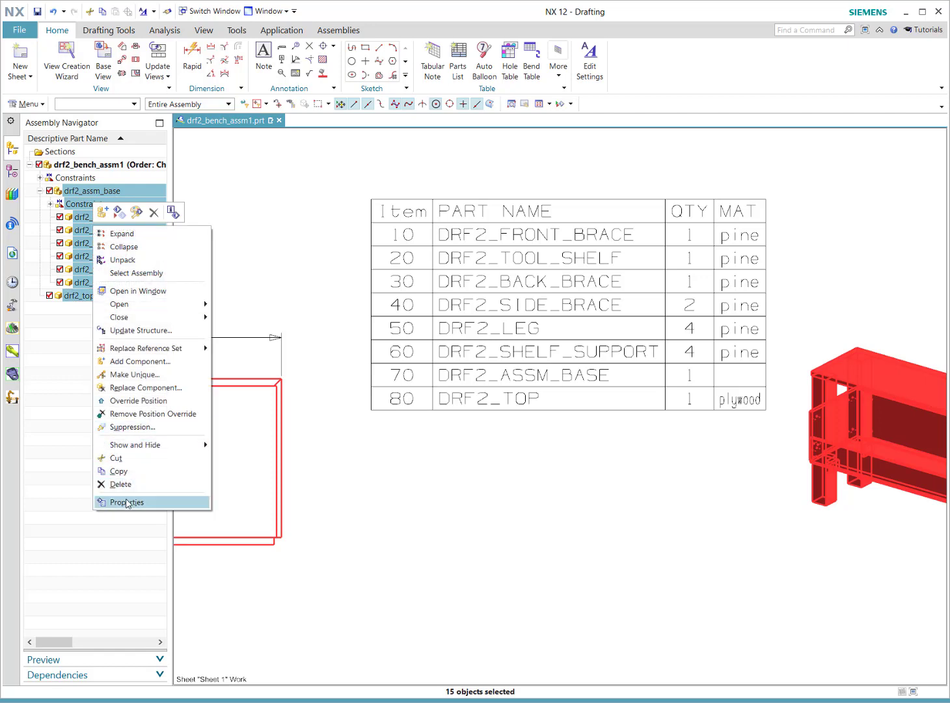
left_click(128, 501)
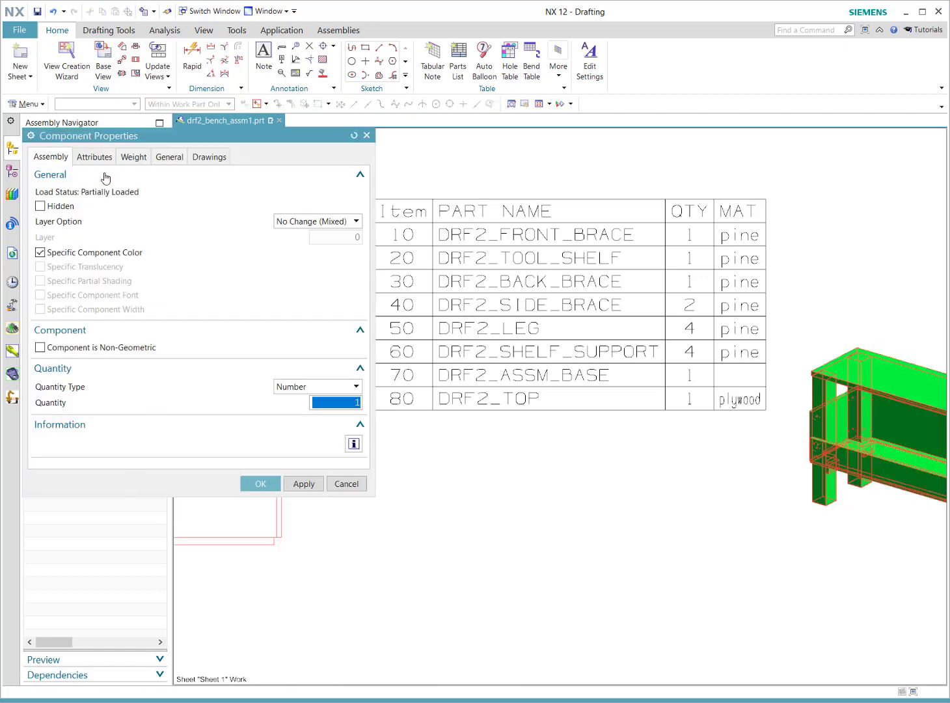
left_click(101, 159)
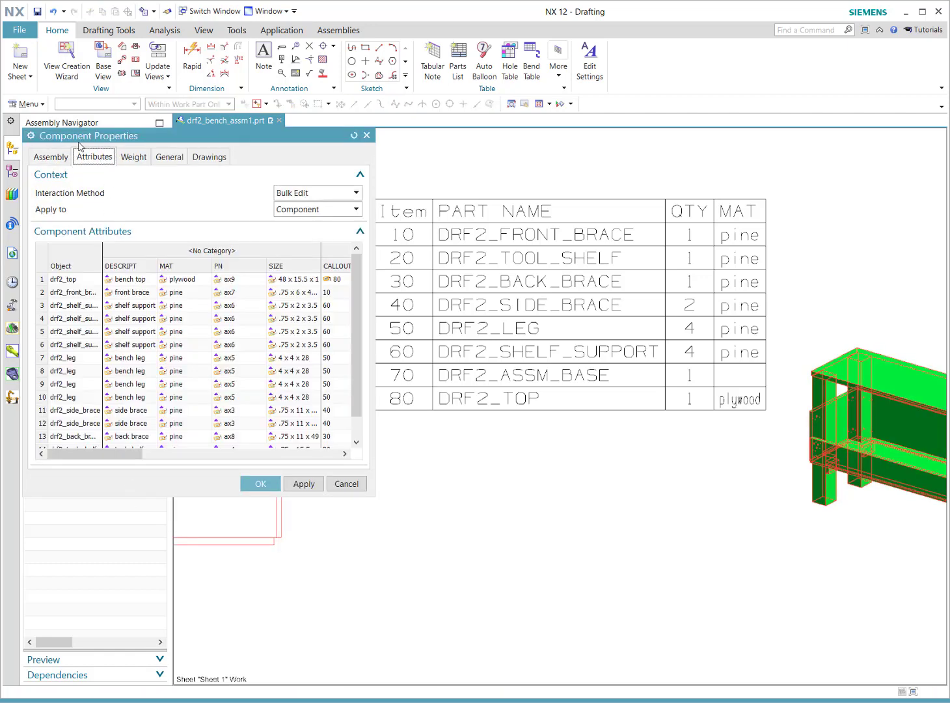
left_click_drag(374, 496, 565, 596)
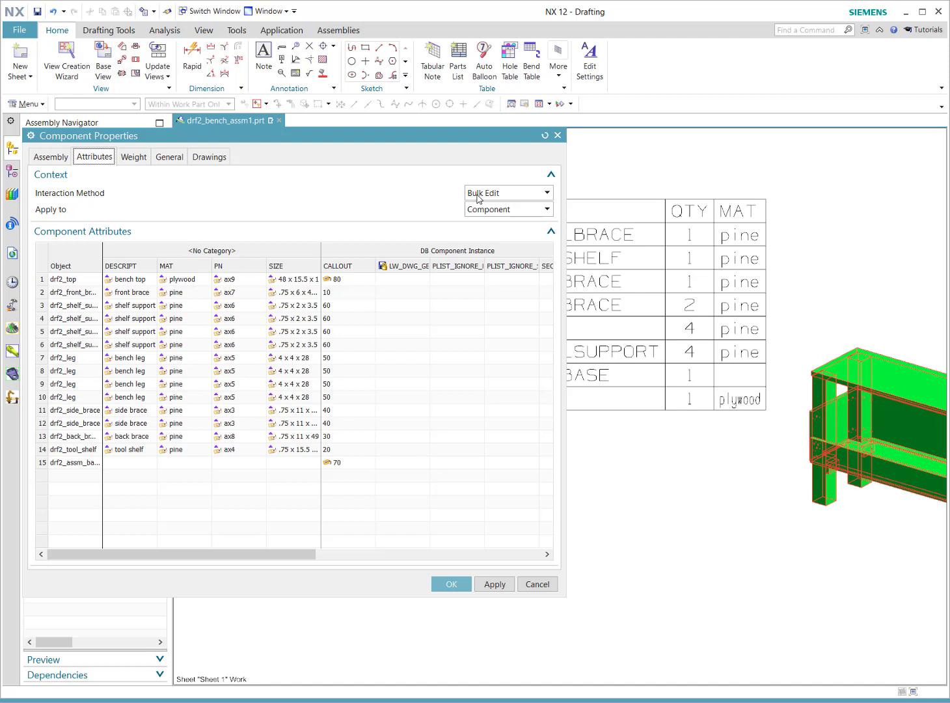
left_click(478, 195)
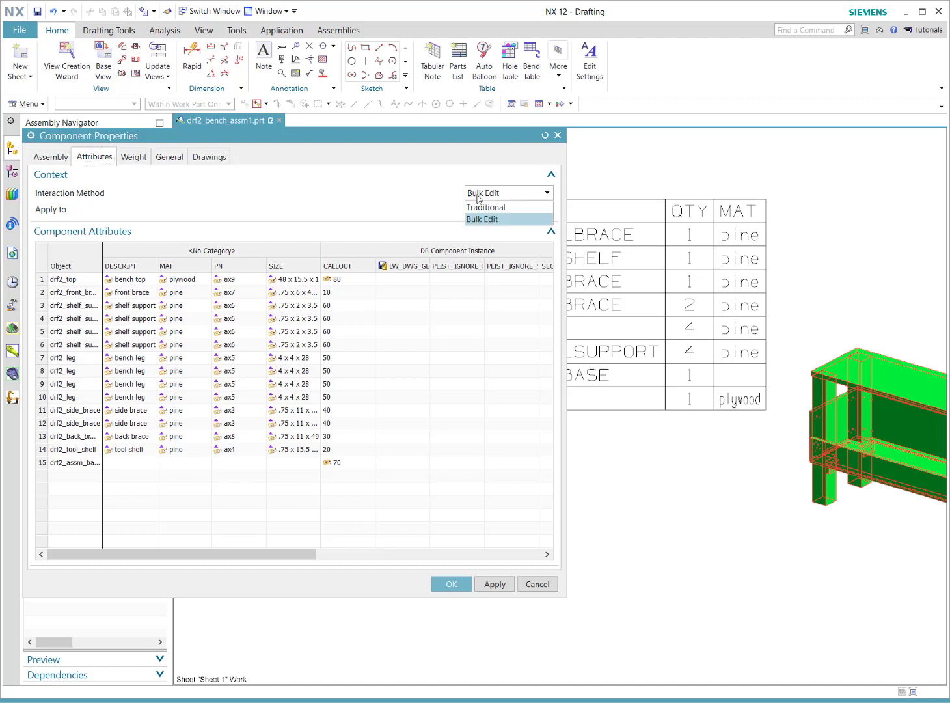
left_click(477, 194)
left_click(480, 210)
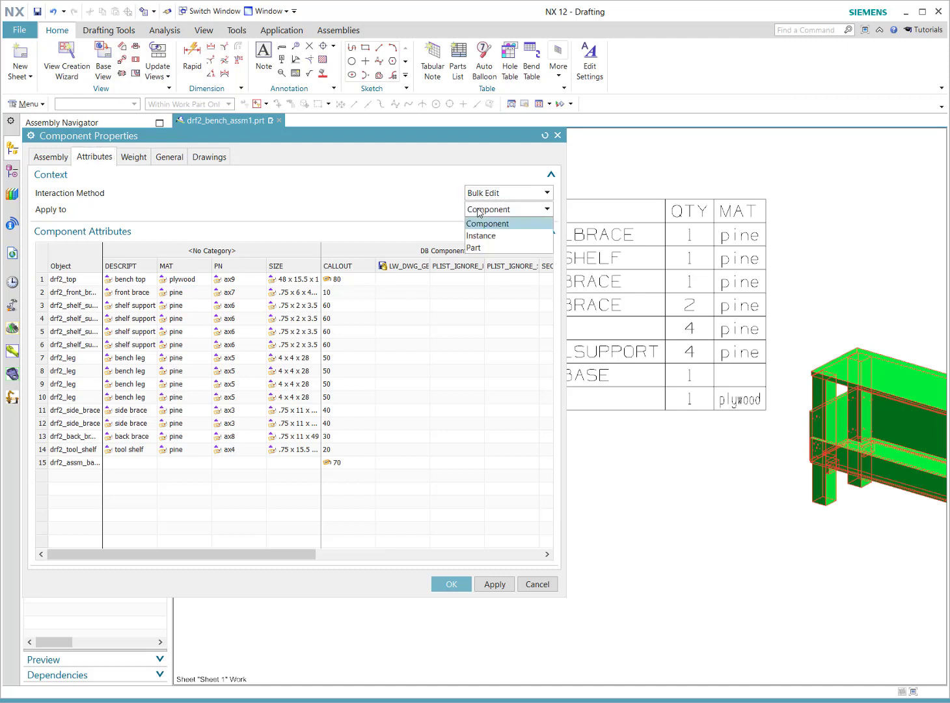
left_click(480, 248)
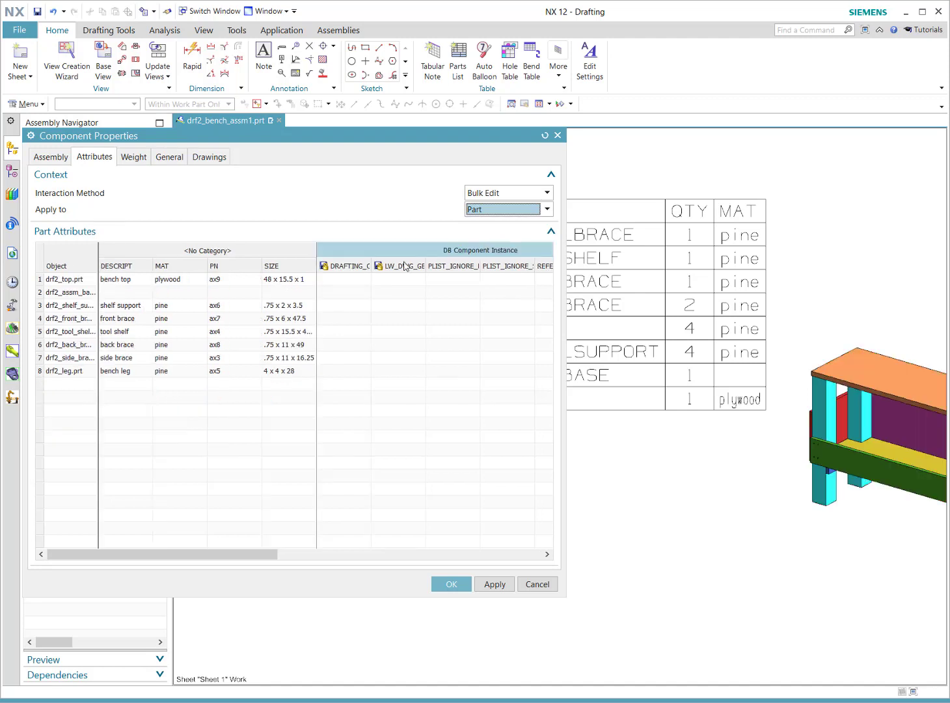
- Change the bench top's MAT attribute from plywood to bamboo and apply it
left_click_drag(317, 248, 371, 248)
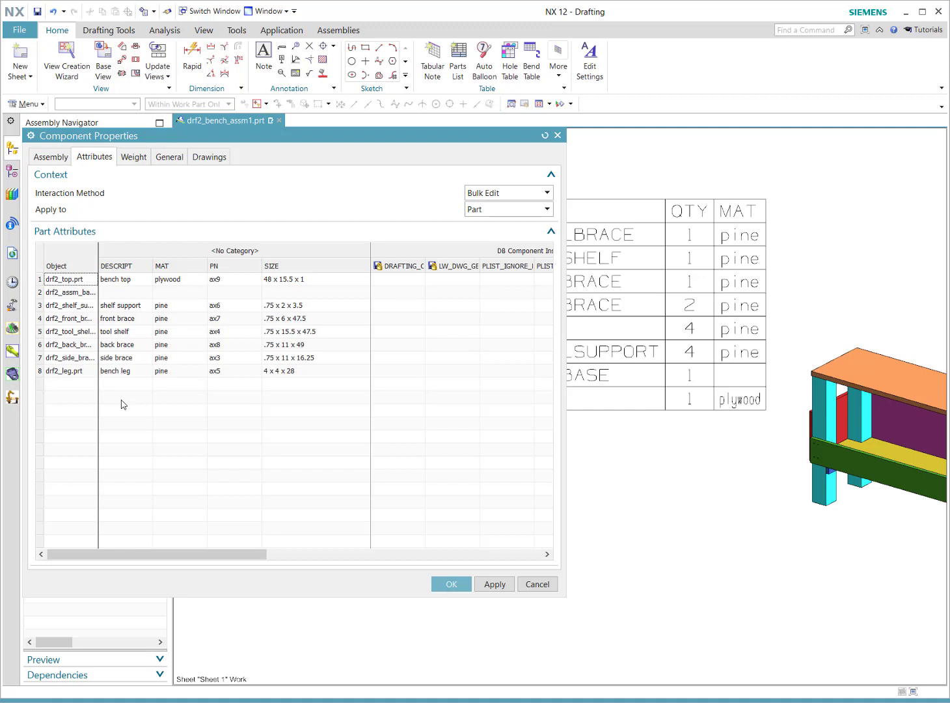
left_click(172, 281)
left_click(172, 283)
double_click(171, 282)
type("bamboo")
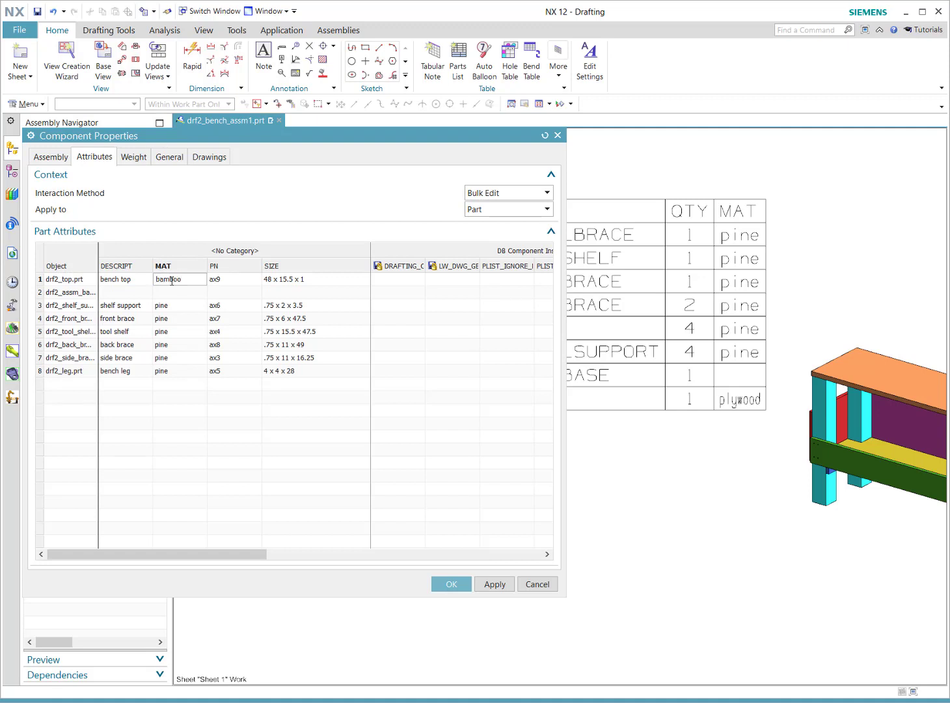
key("Return")
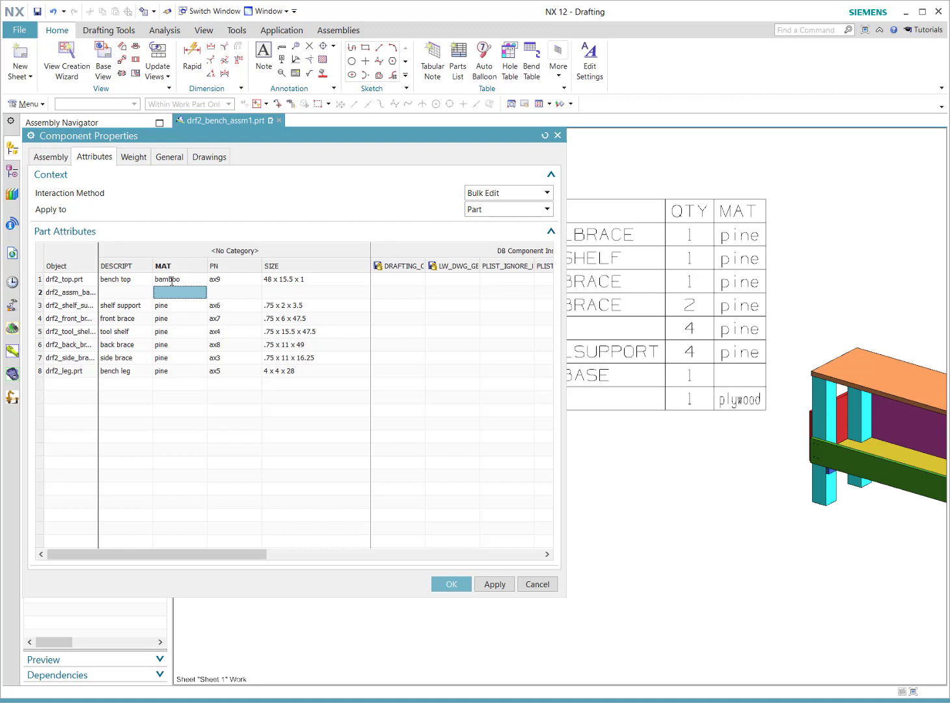
left_click(493, 584)
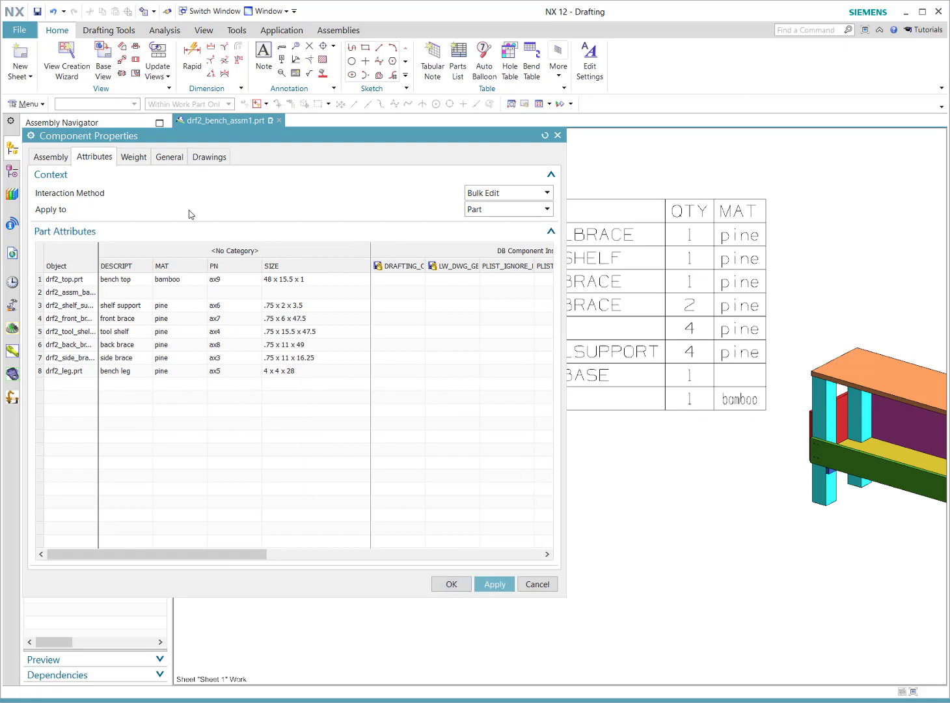
- Accept the attribute changes with OK and close the properties dialog
left_click(156, 252)
right_click(156, 253)
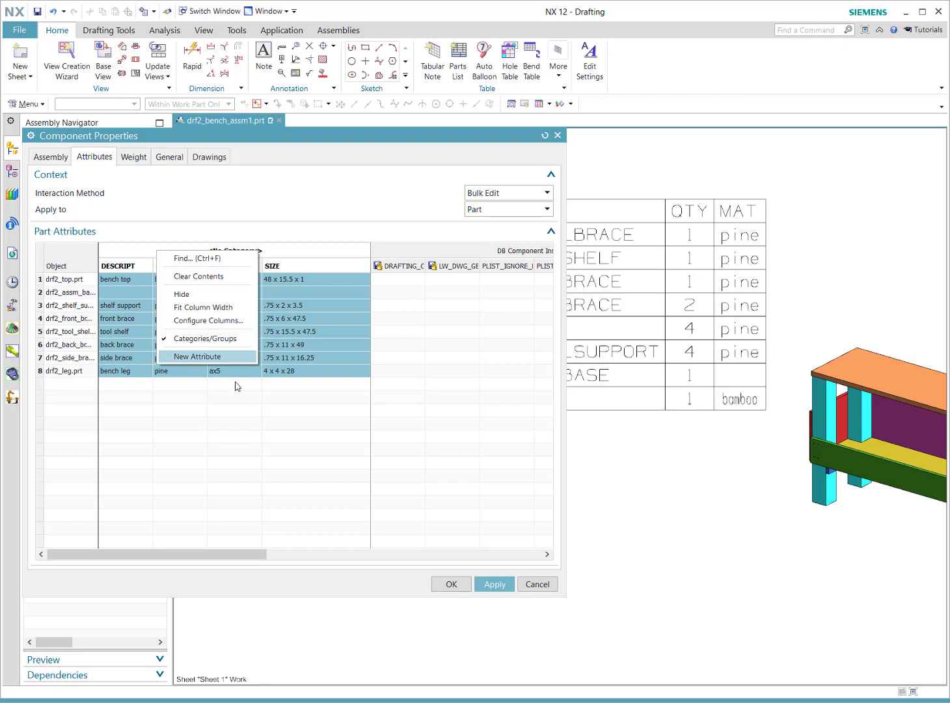
left_click(452, 583)
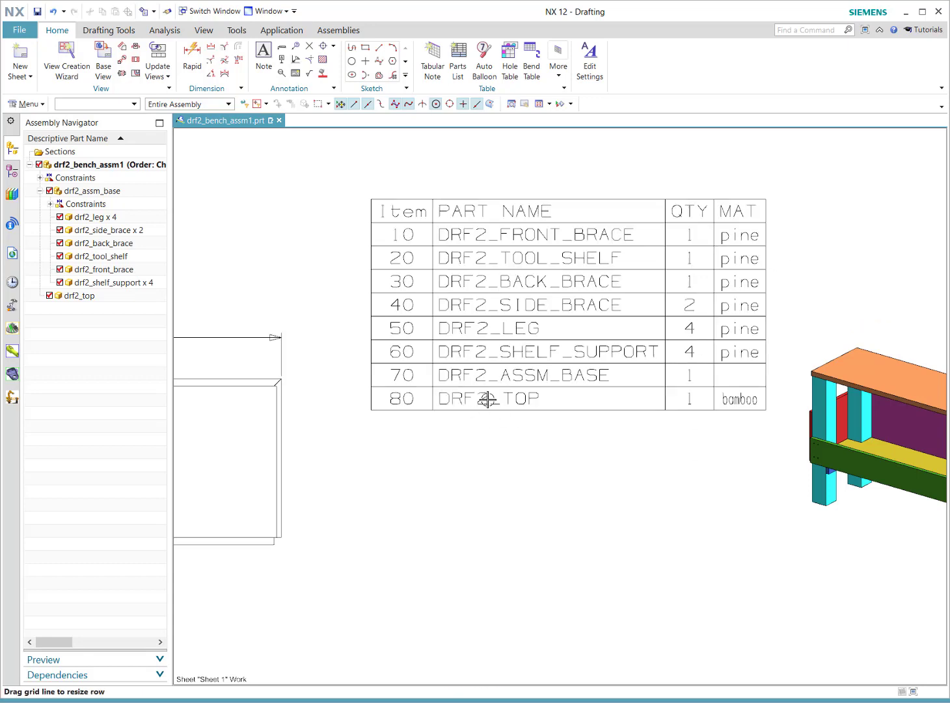
- Check the parts list's Item header cell options, then dismiss them and clear the selection
scroll(556, 383, "down", 2)
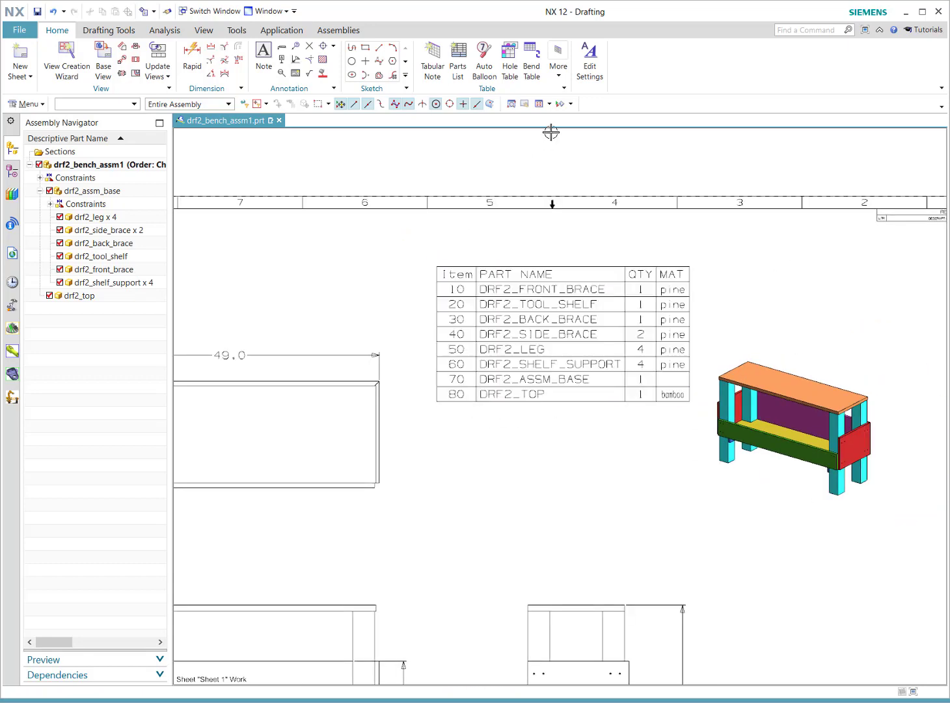
left_click(592, 60)
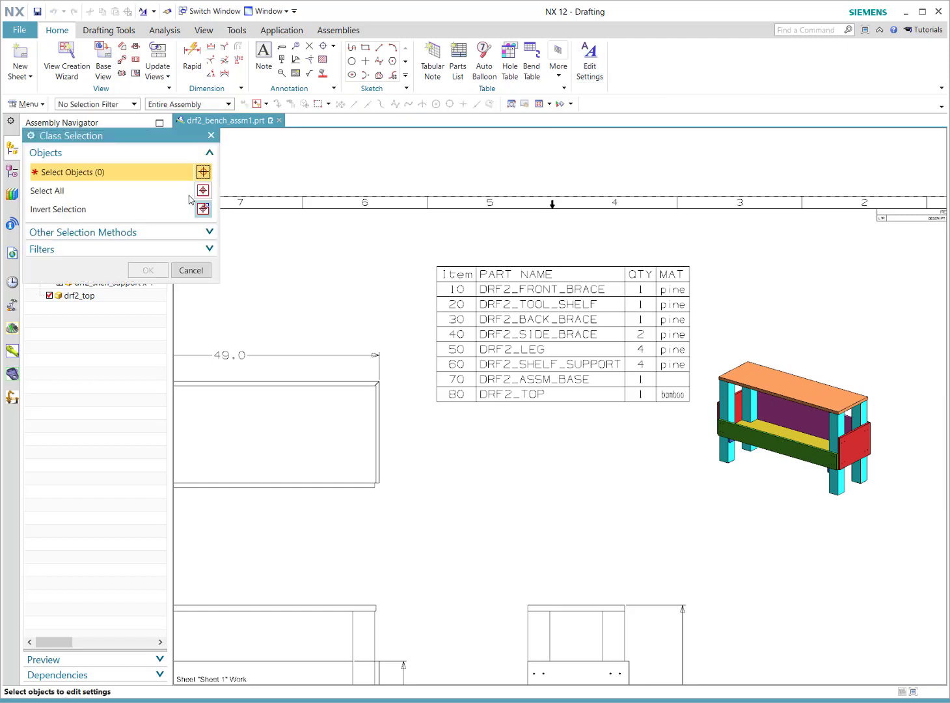
left_click(210, 136)
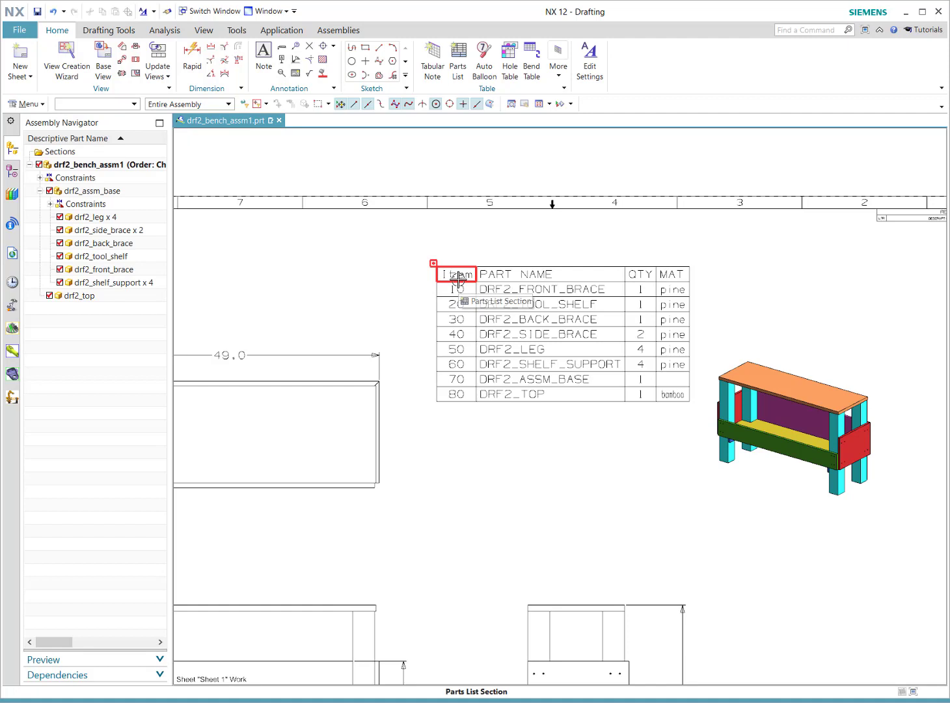
left_click(458, 280)
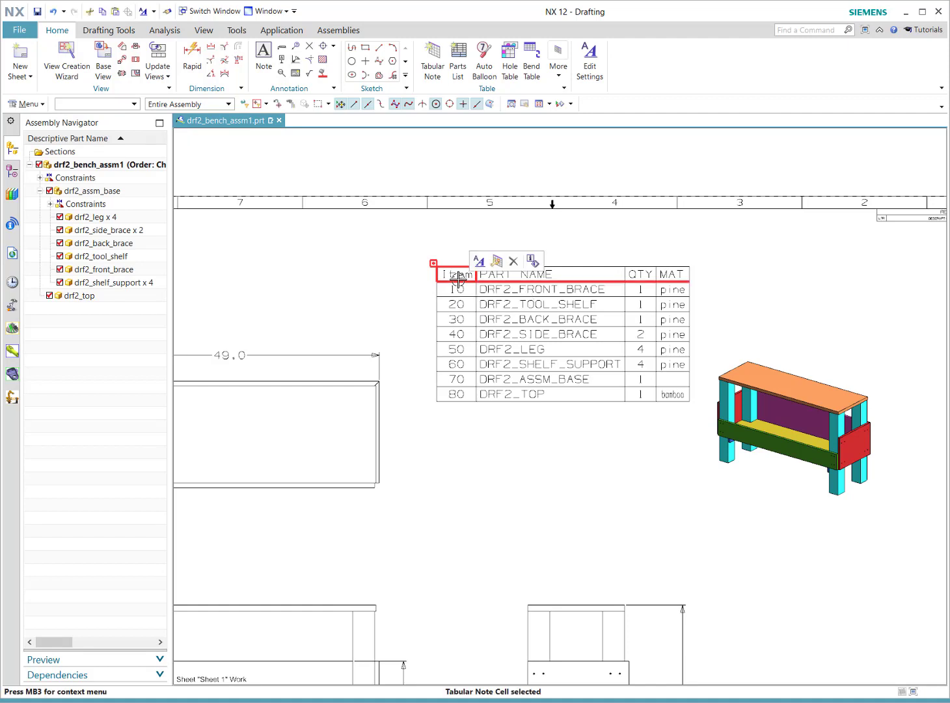
right_click(458, 280)
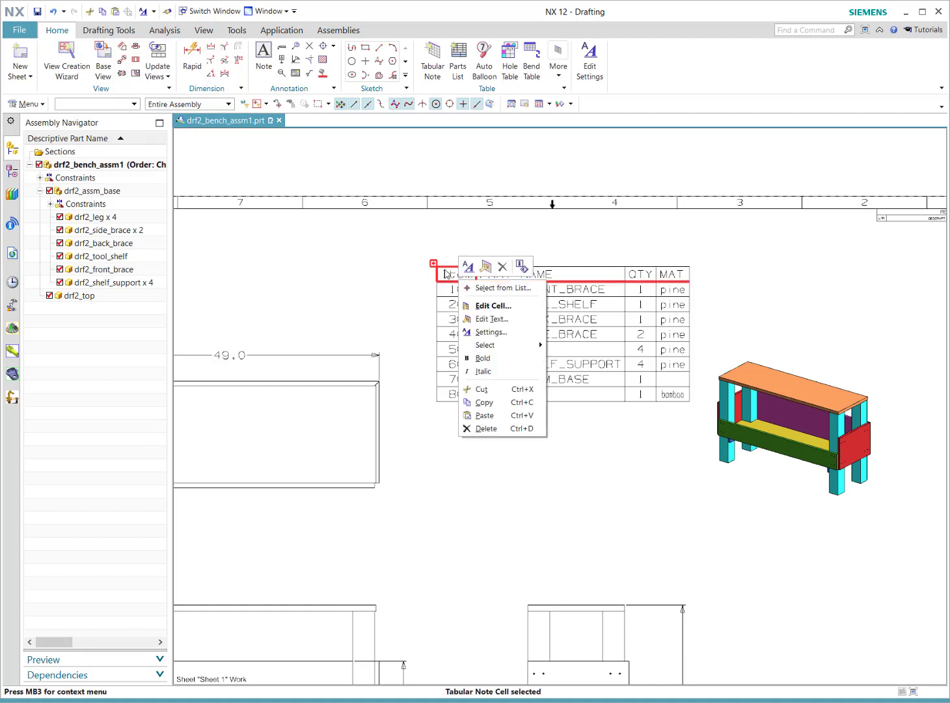
left_click(421, 238)
left_click(432, 261)
left_click(399, 250)
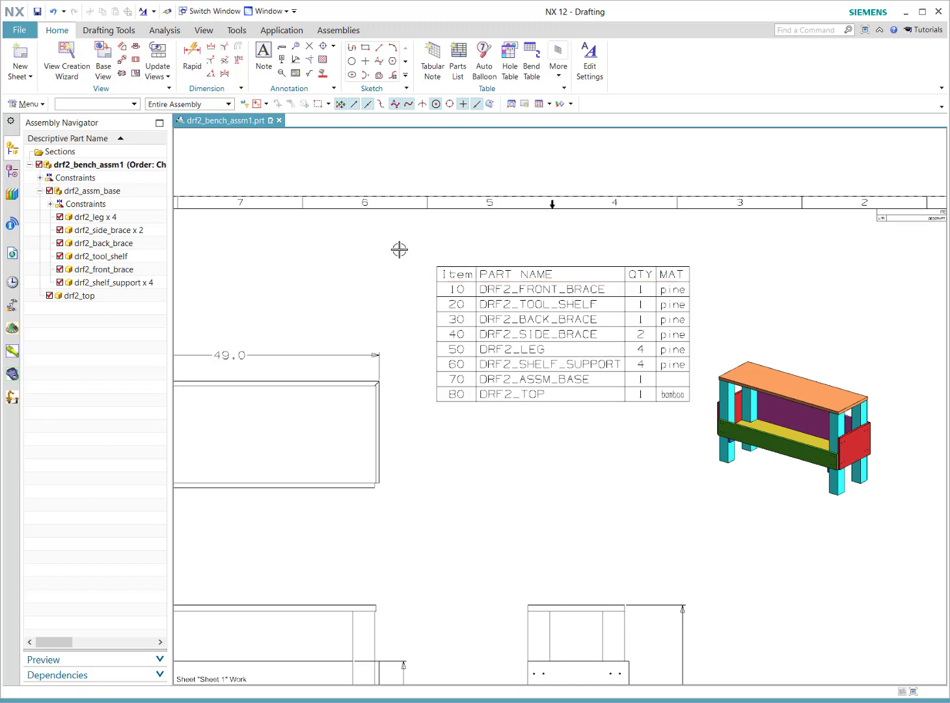
- Close the whole parts list's shortcut menu and deselect the table
left_click(433, 263)
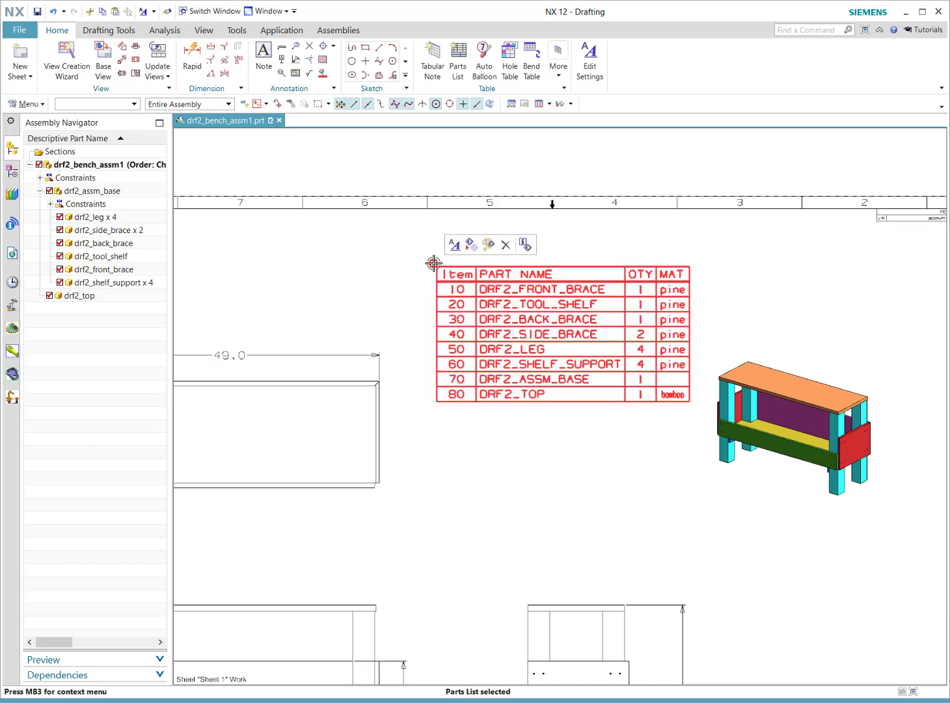
right_click(459, 286)
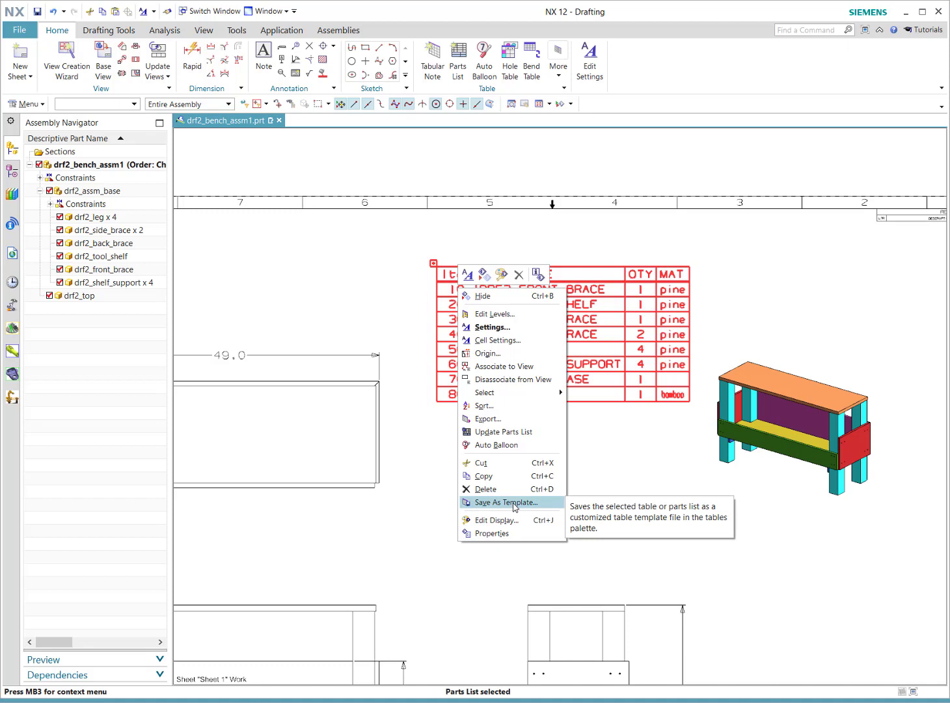
left_click(390, 286)
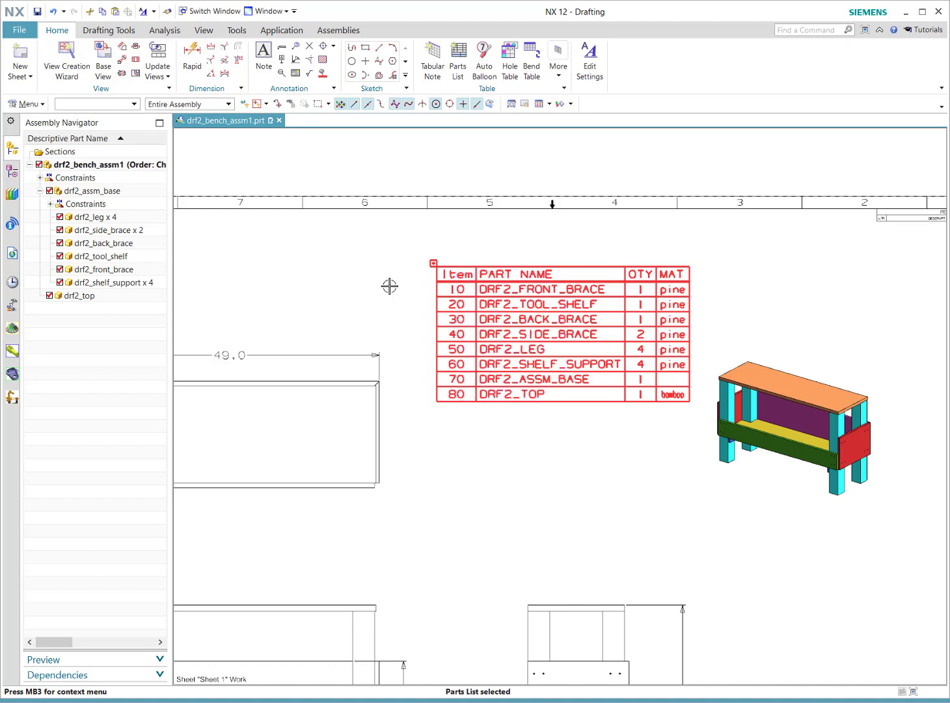
key("Escape")
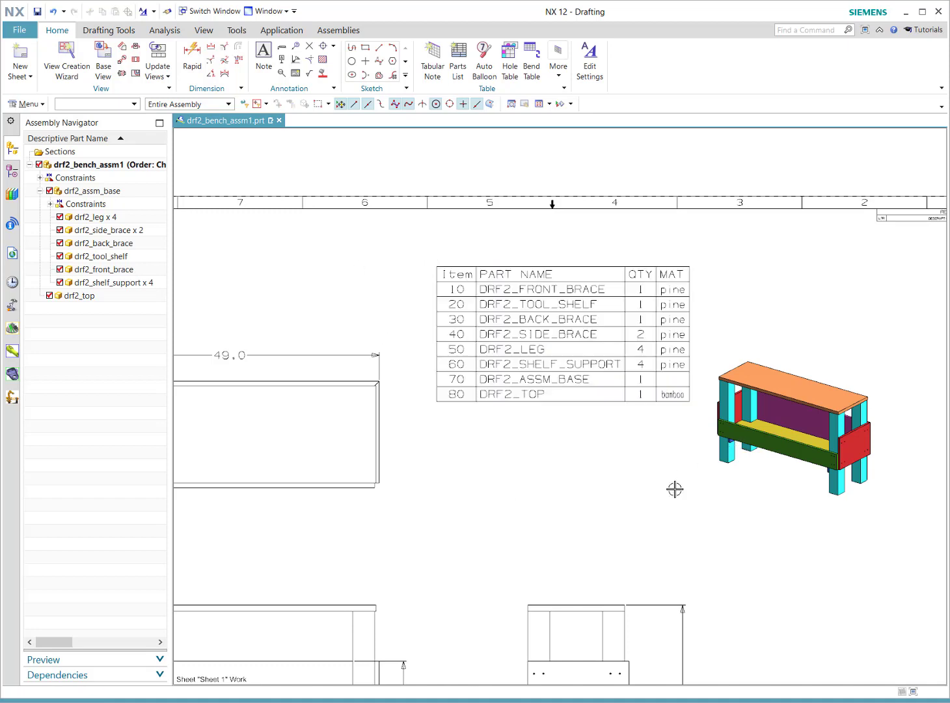
- Zoom and pan the sheet to bring the dimensioned front and side views close up
scroll(693, 480, "down", 5)
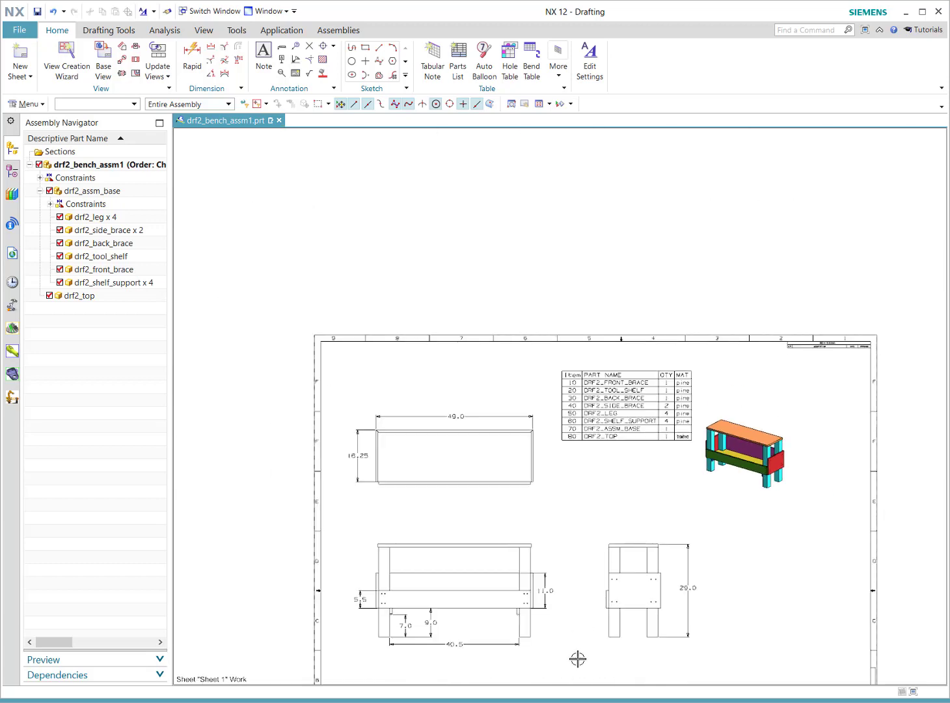
scroll(559, 668, "down", 1)
middle_click_drag(564, 636, 553, 430, "shift")
scroll(515, 435, "up", 1)
scroll(436, 446, "down", 1)
scroll(431, 388, "down", 1)
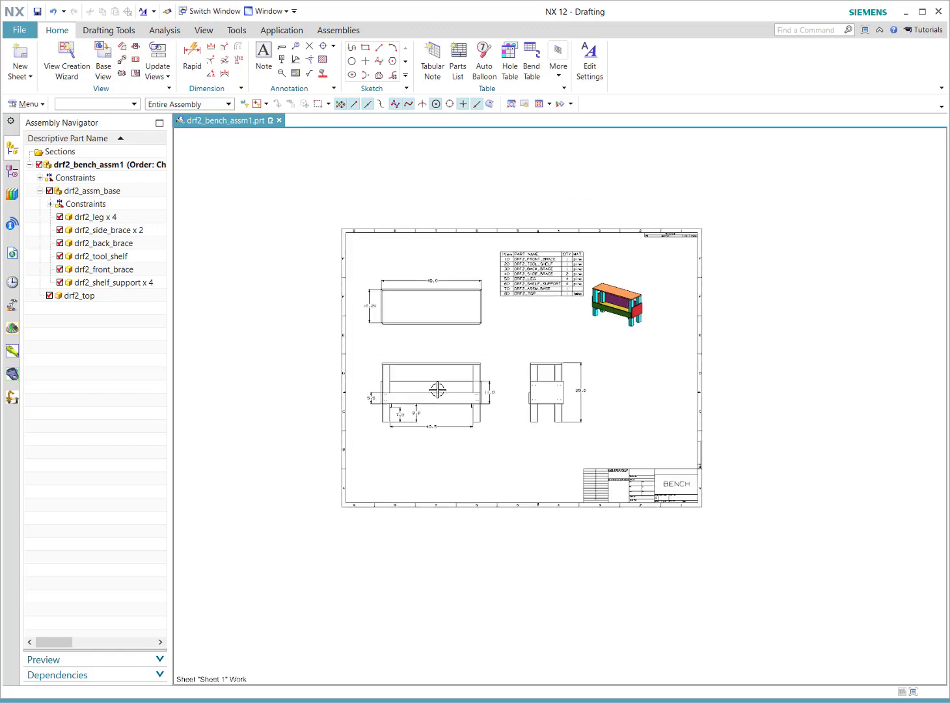
scroll(437, 388, "up", 4)
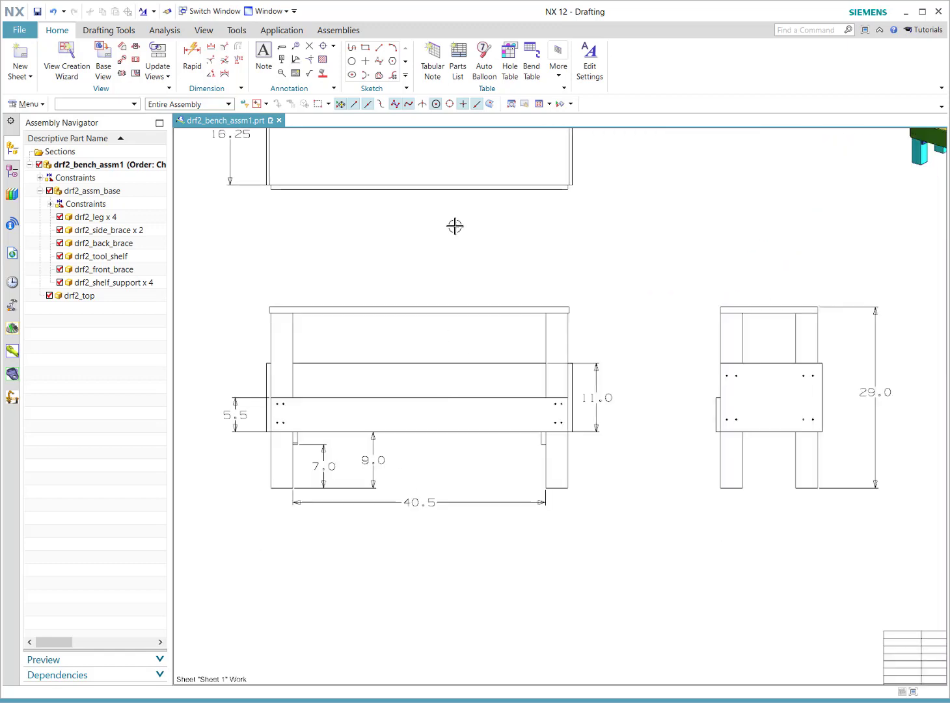
- Auto-balloon the parts list onto front view ORTHO@9 and side view ORTHO@11
left_click(492, 75)
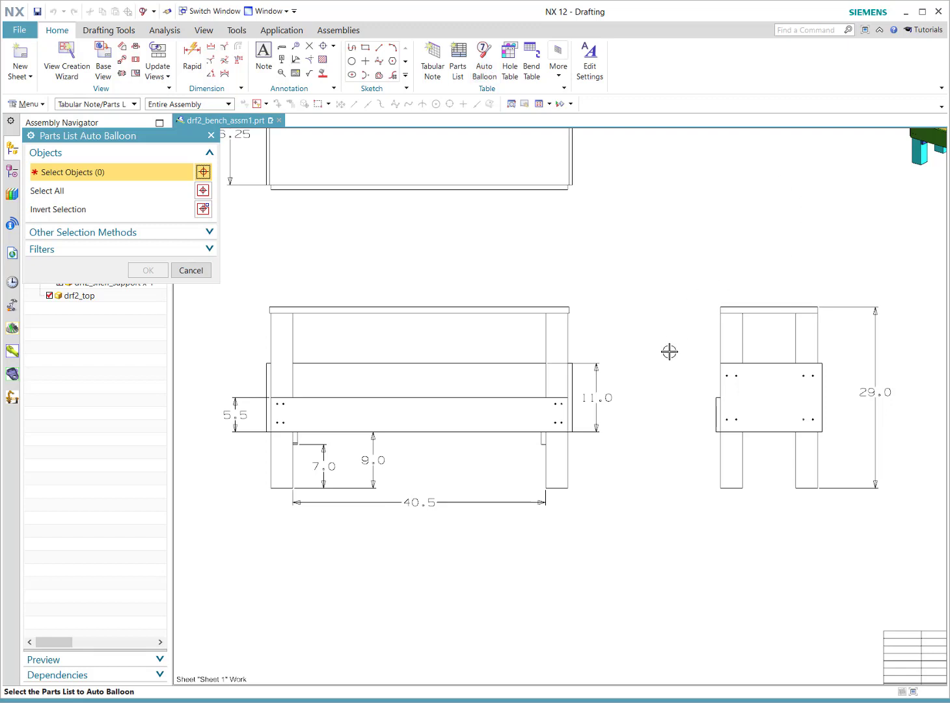
scroll(673, 337, "down", 1)
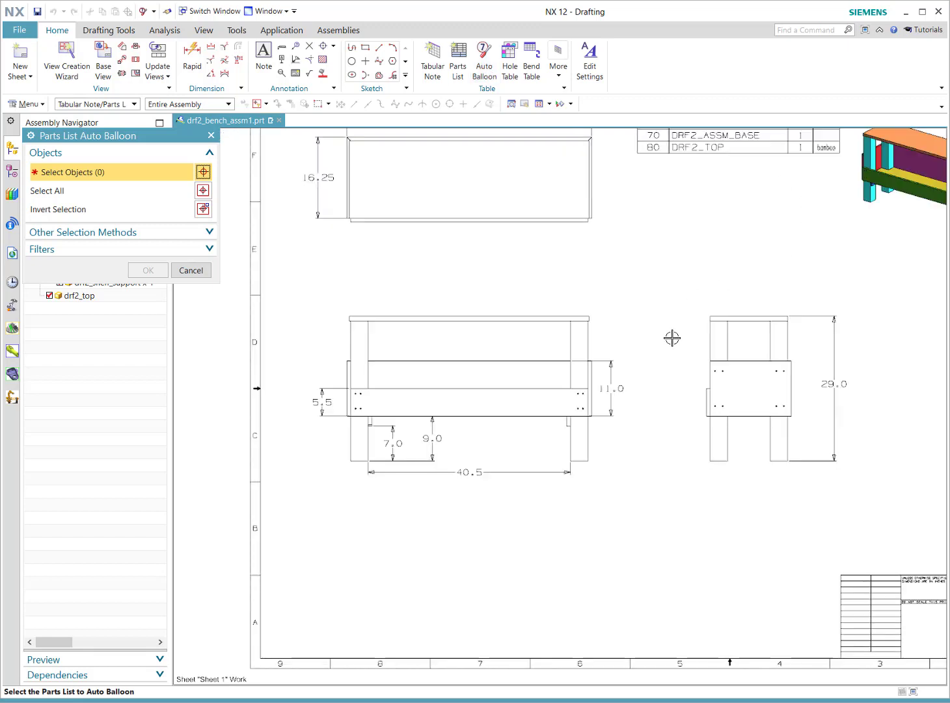
left_click(687, 144)
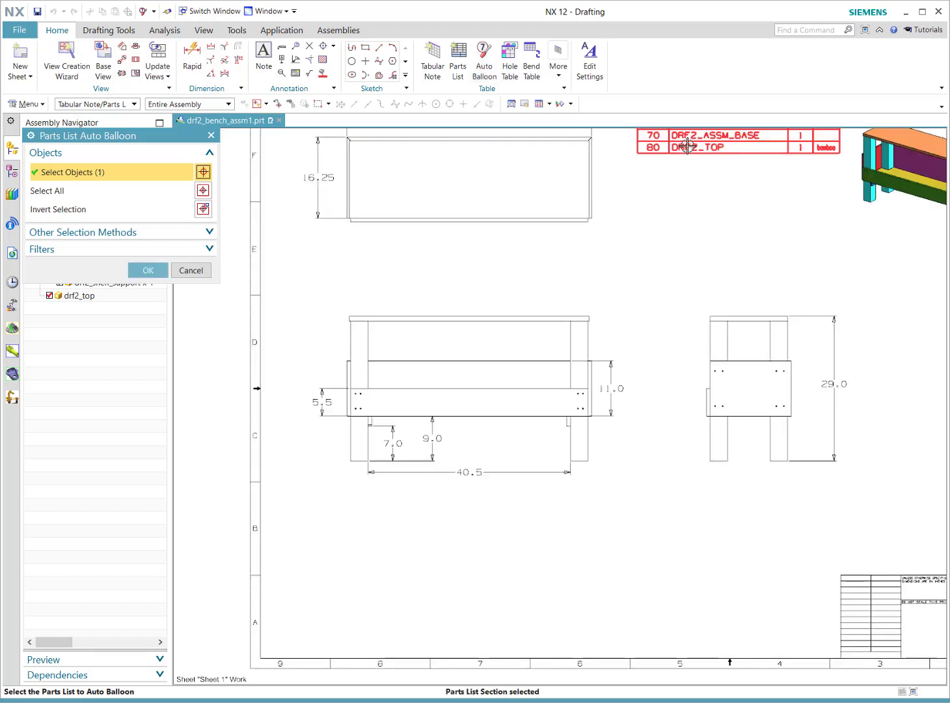
middle_click(664, 231)
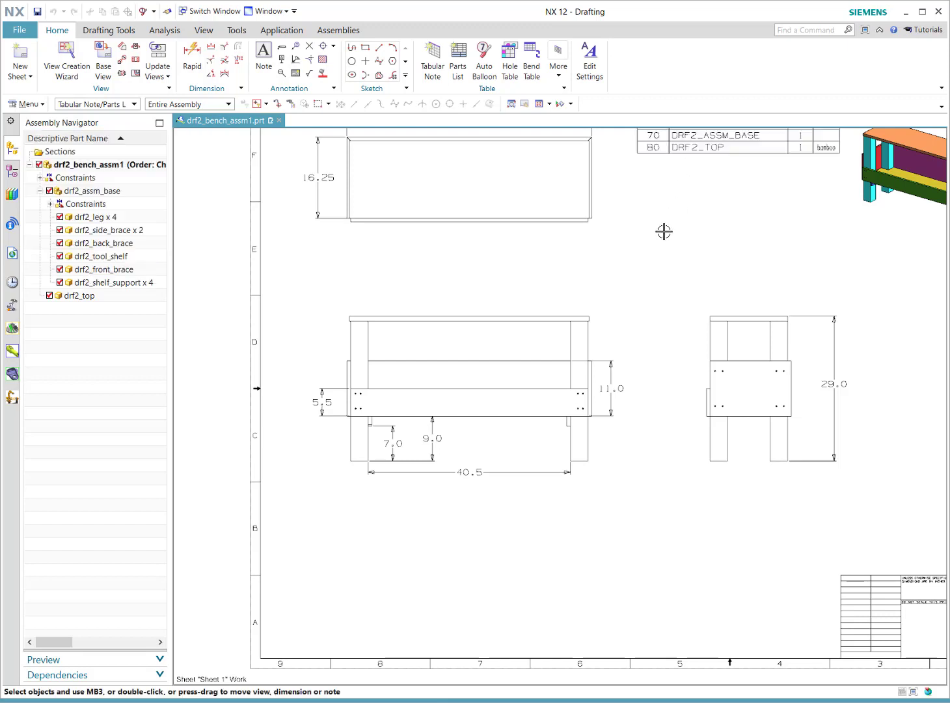
left_click(569, 339)
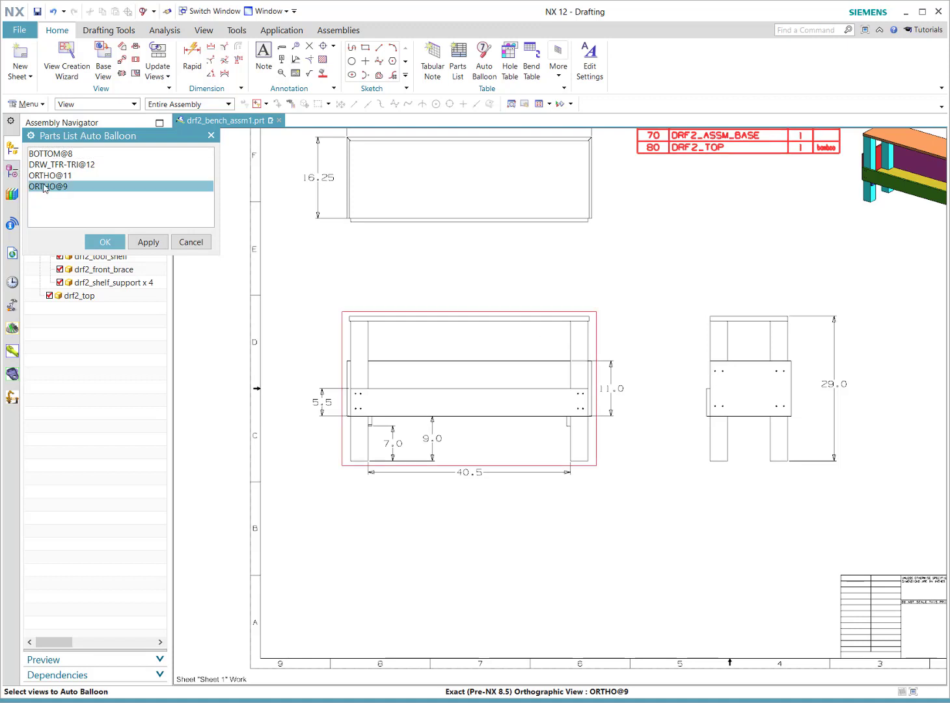
left_click(750, 361)
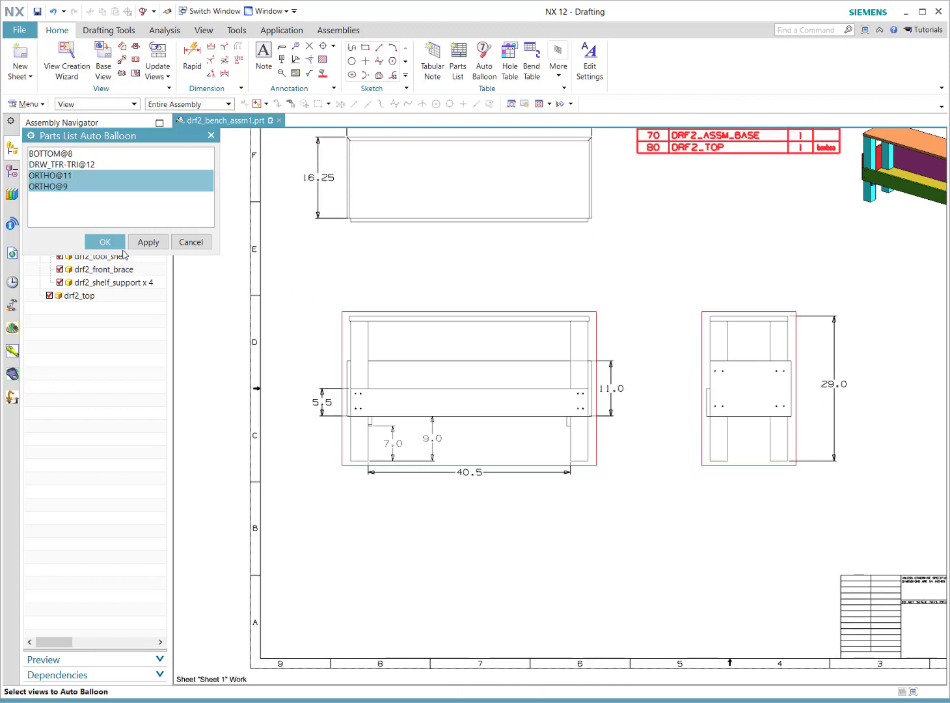
left_click(147, 242)
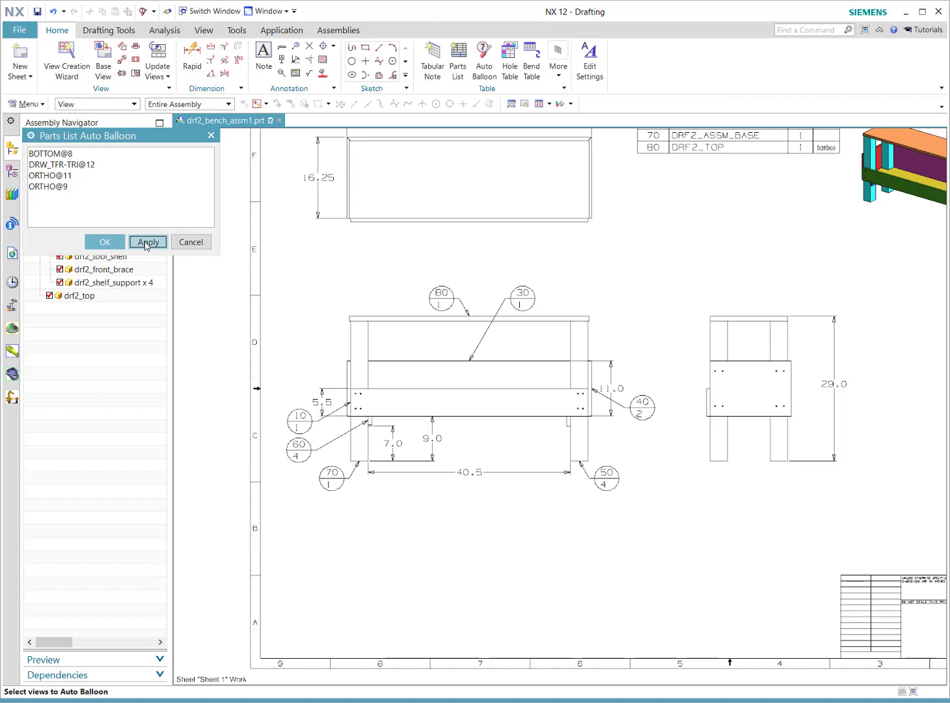
left_click(105, 242)
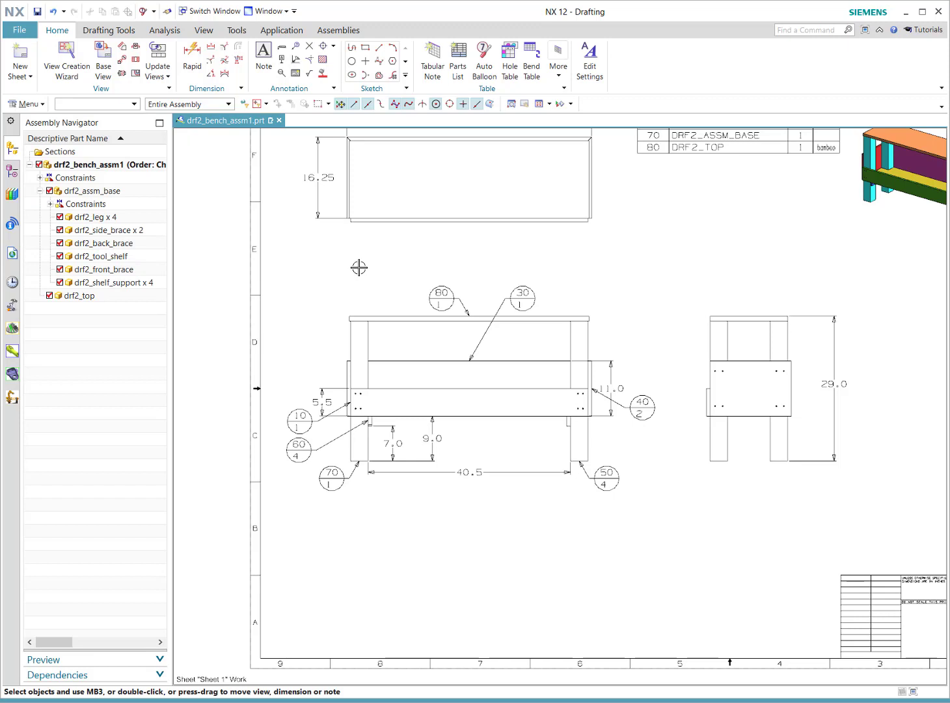
- Move balloon 30 lower on the front view
left_click_drag(522, 296, 519, 337)
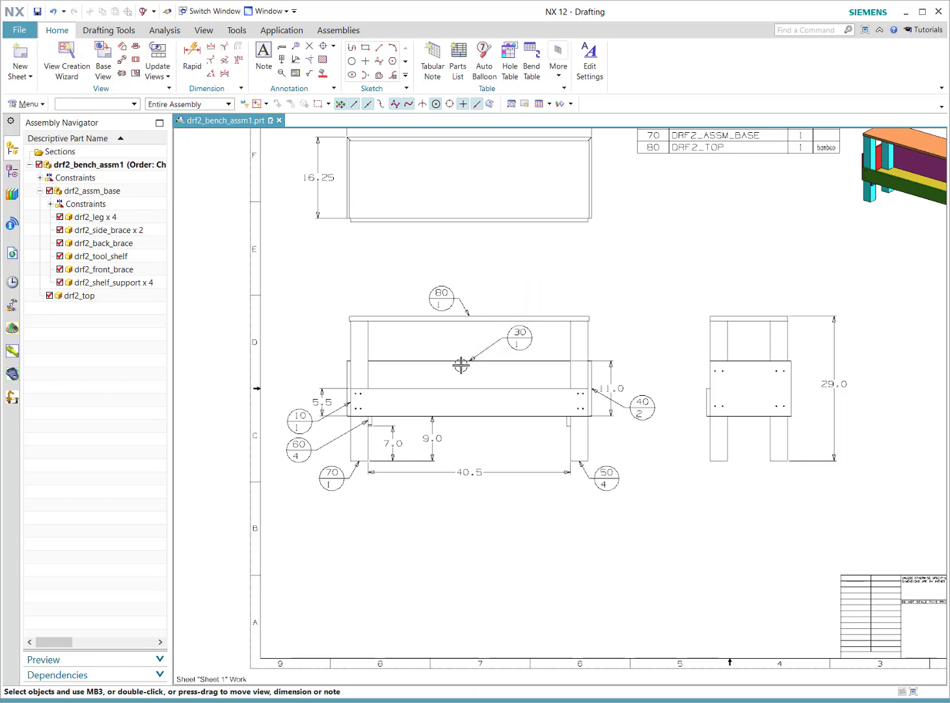
scroll(303, 417, "down", 2)
scroll(313, 419, "up", 3)
scroll(320, 422, "up", 2)
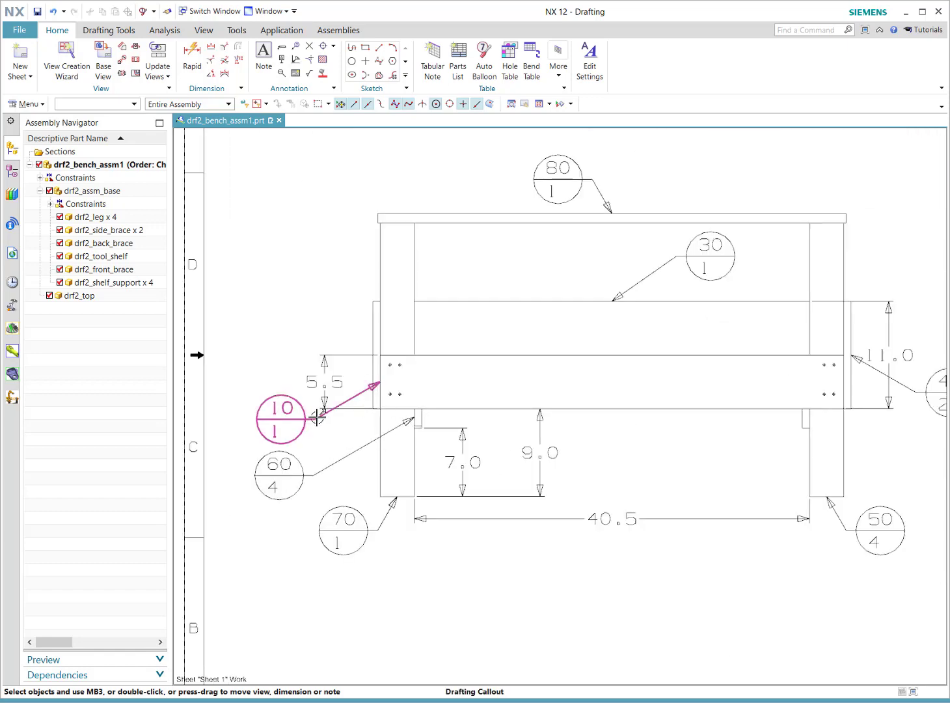
- Reattach balloon 10's leader to the front brace's bottom edge and place it below the brace
double_click(316, 417)
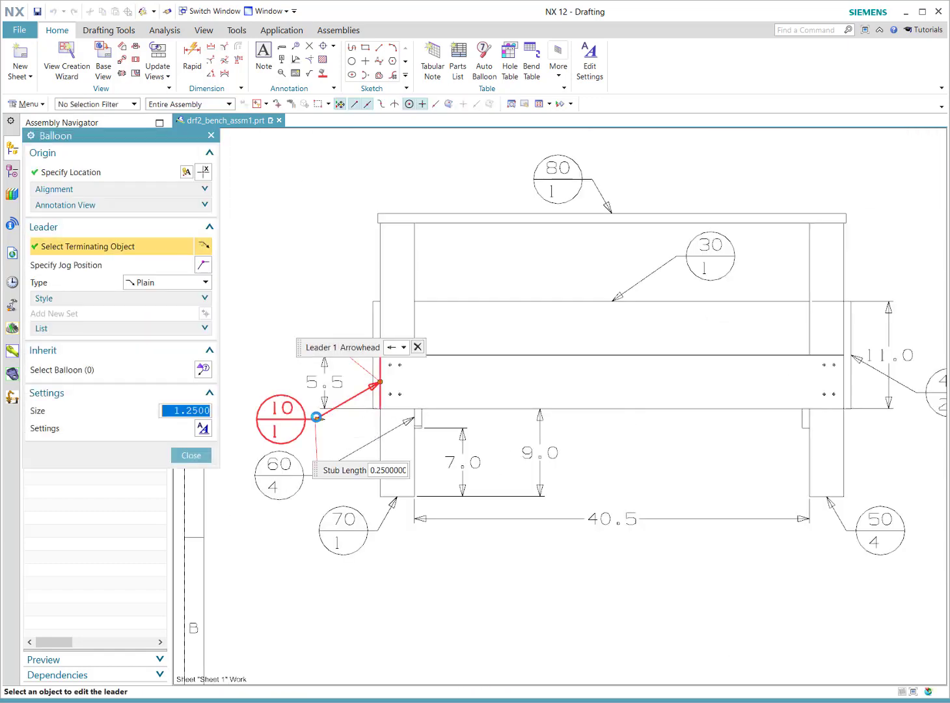
left_click(387, 383)
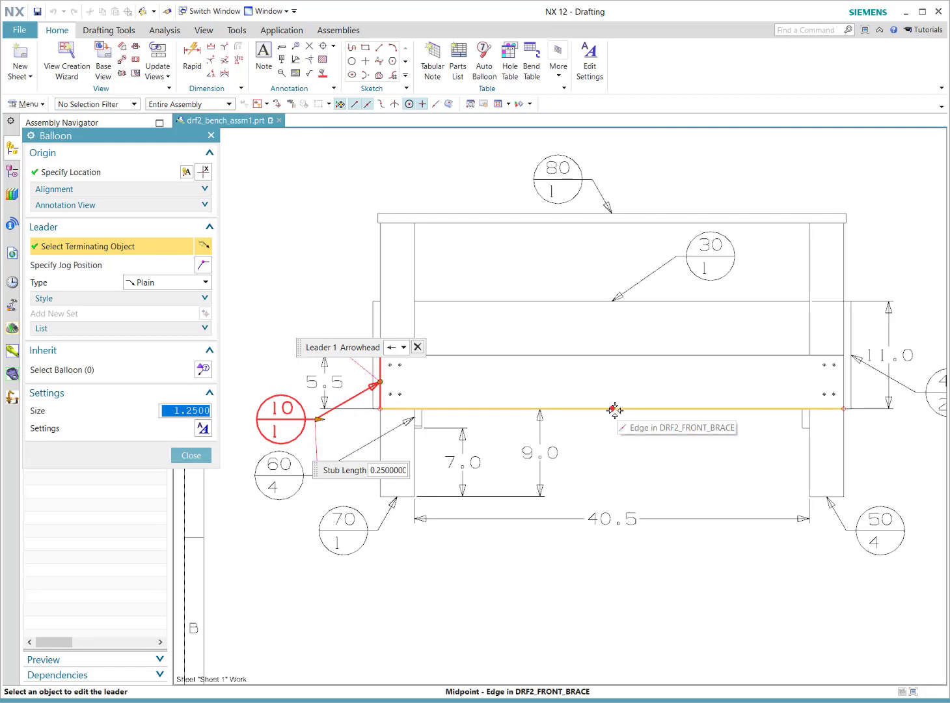
left_click(436, 104)
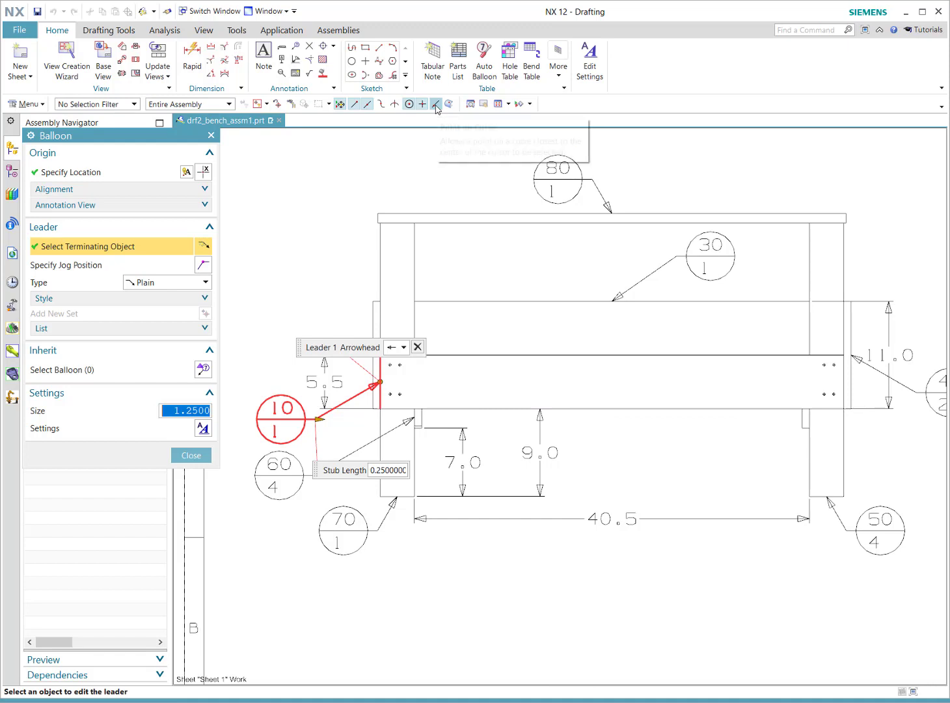
left_click(715, 408)
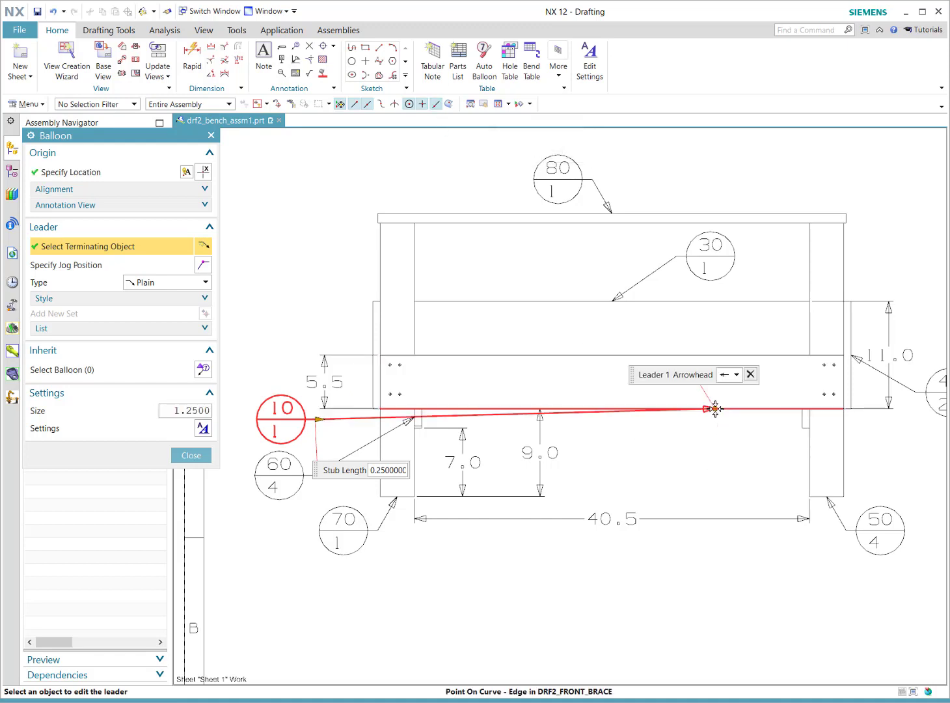
middle_click(702, 447)
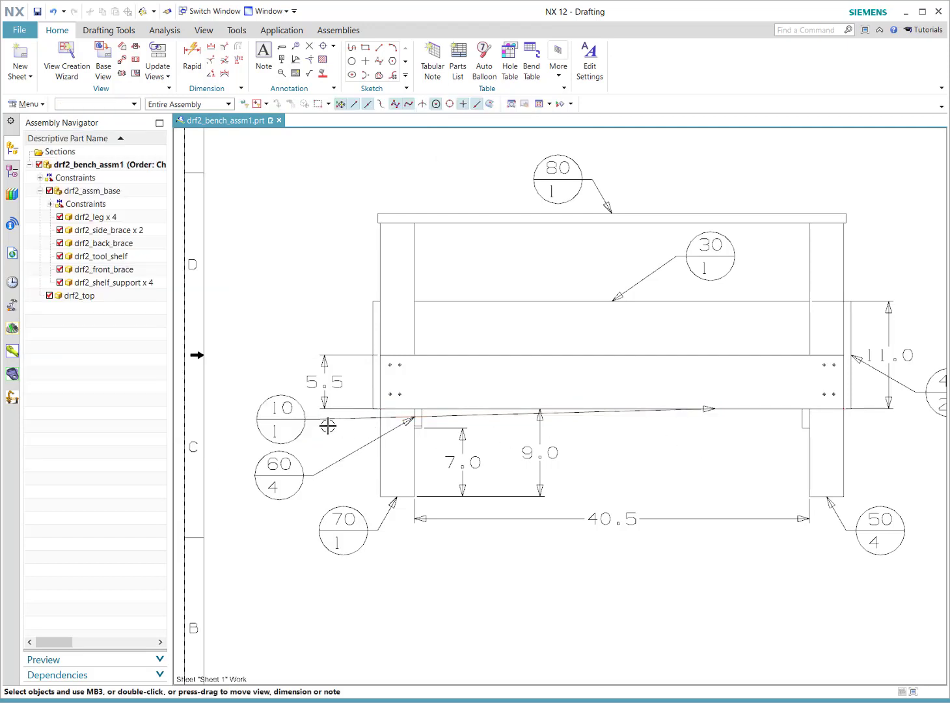
left_click_drag(314, 416, 663, 459)
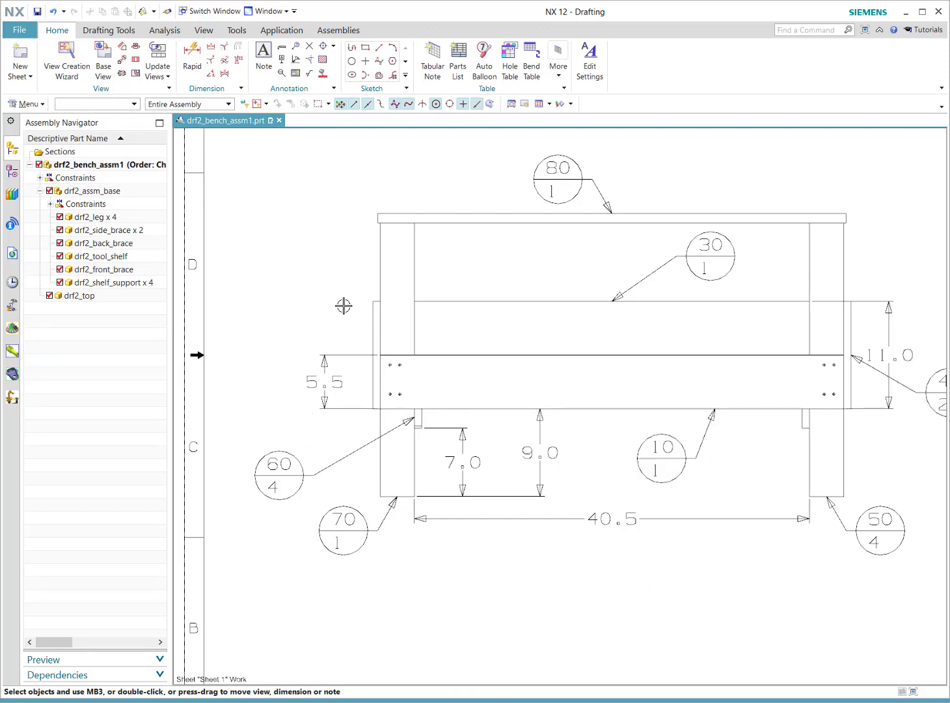
scroll(344, 306, "up", 1)
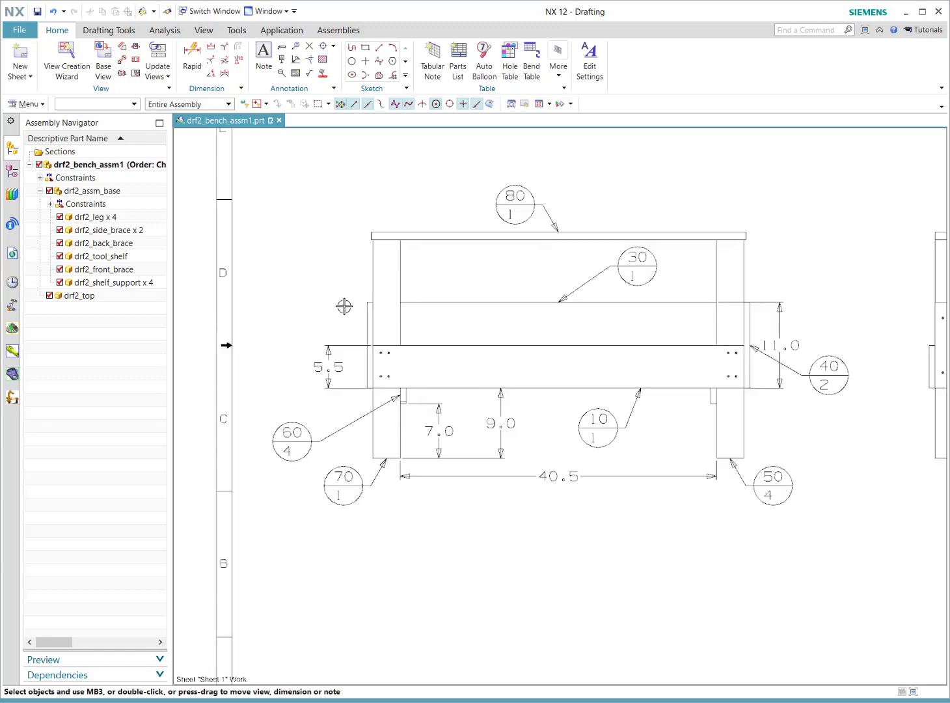
- Fit the whole bench drawing sheet in the window
right_click(345, 271)
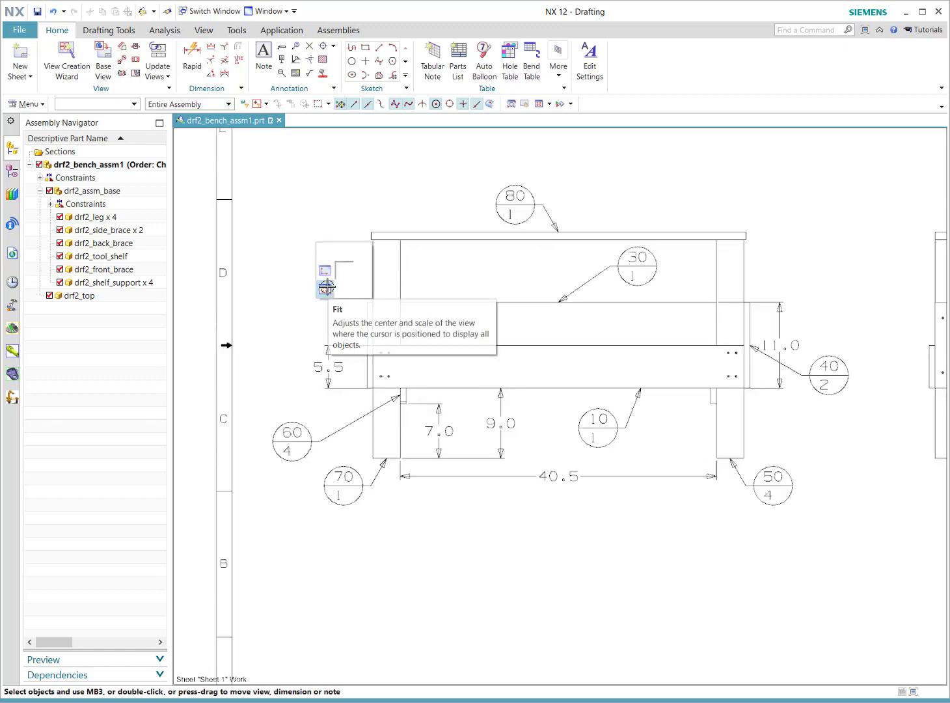
left_click(325, 287)
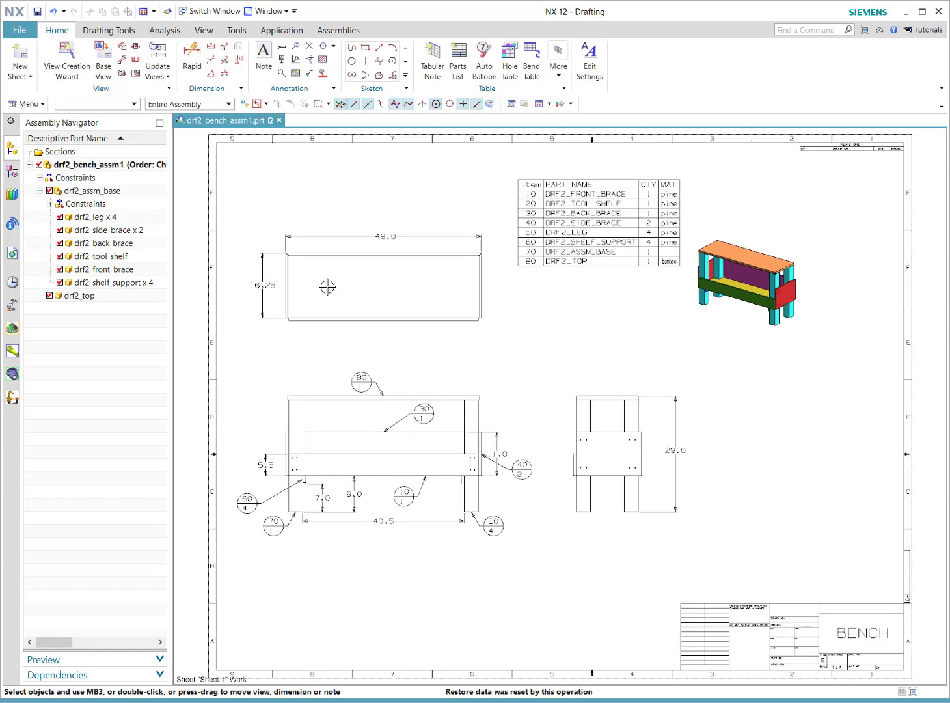